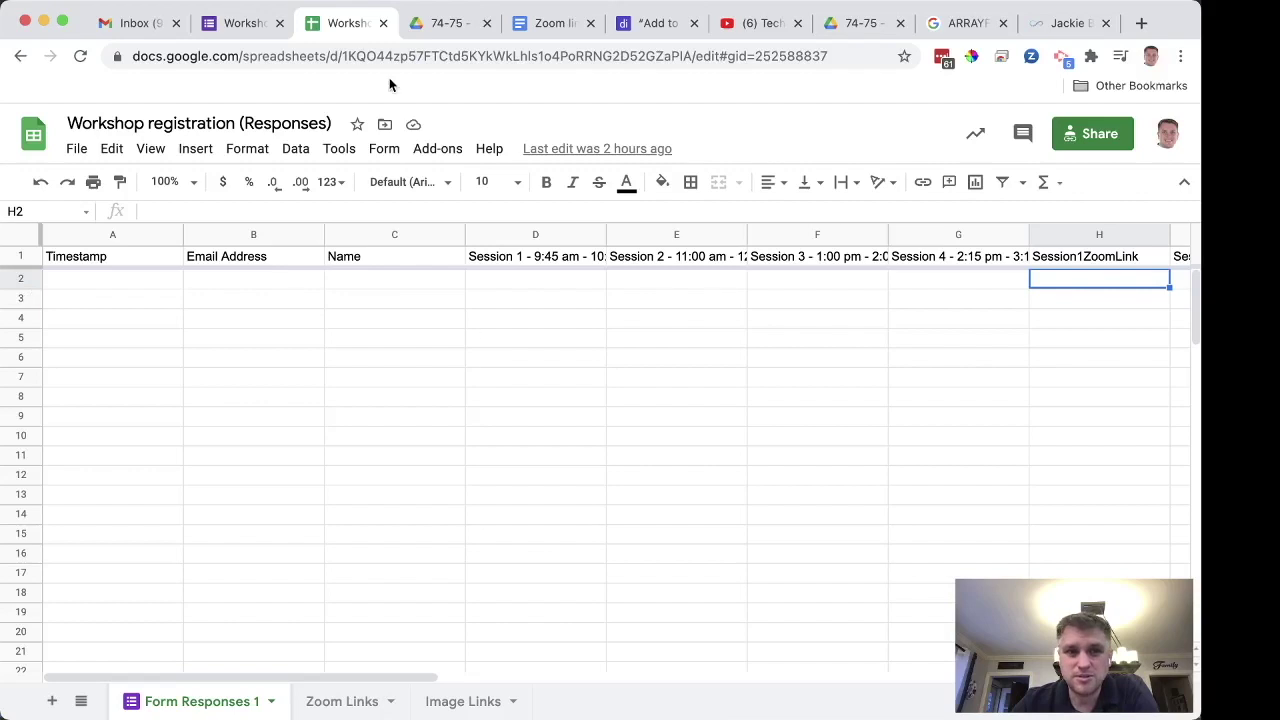
Step: Open the registration form's live preview and enter a test email address and name
{"action": "left_click", "coordinate": [251, 29]}
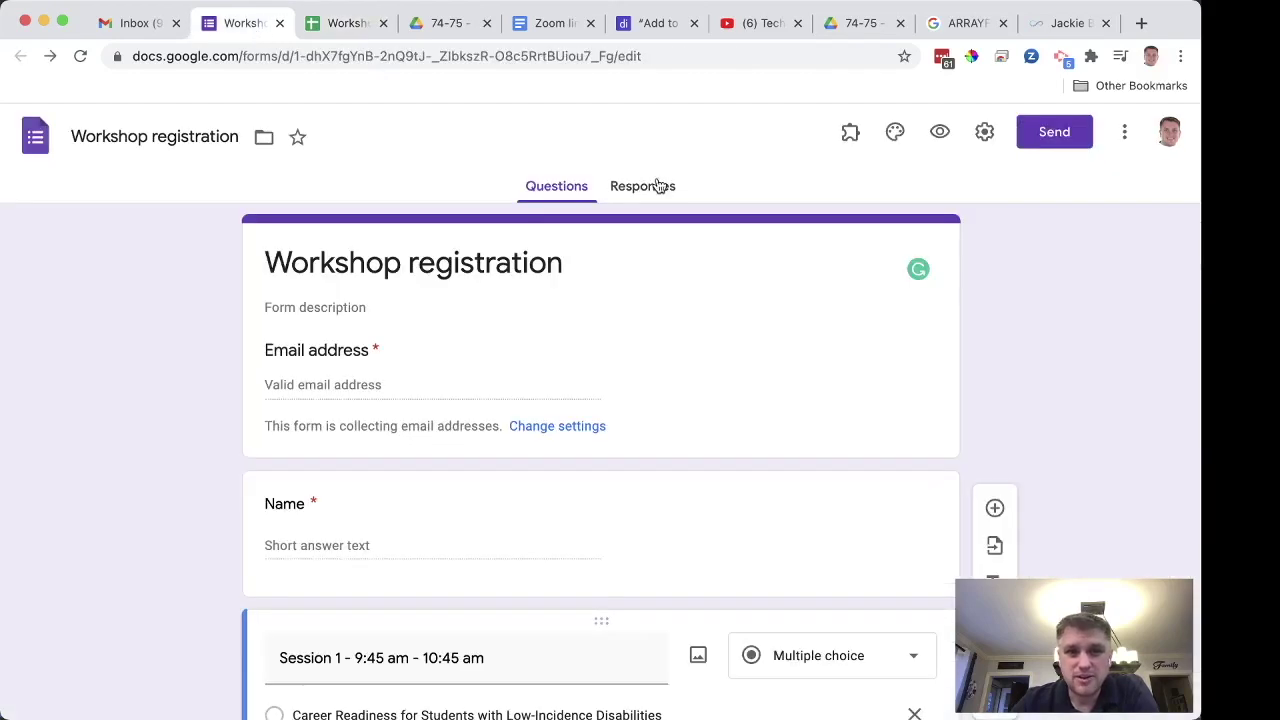
{"action": "left_click", "coordinate": [940, 142]}
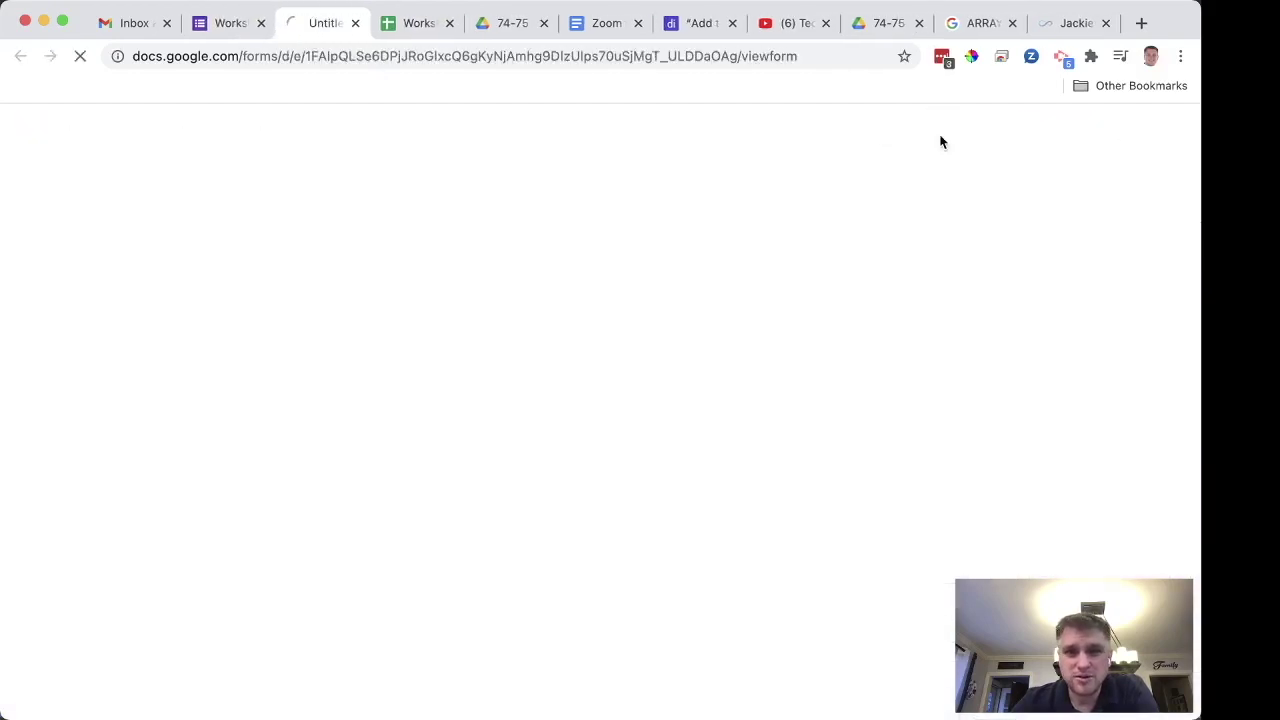
{"action": "left_click", "coordinate": [480, 329]}
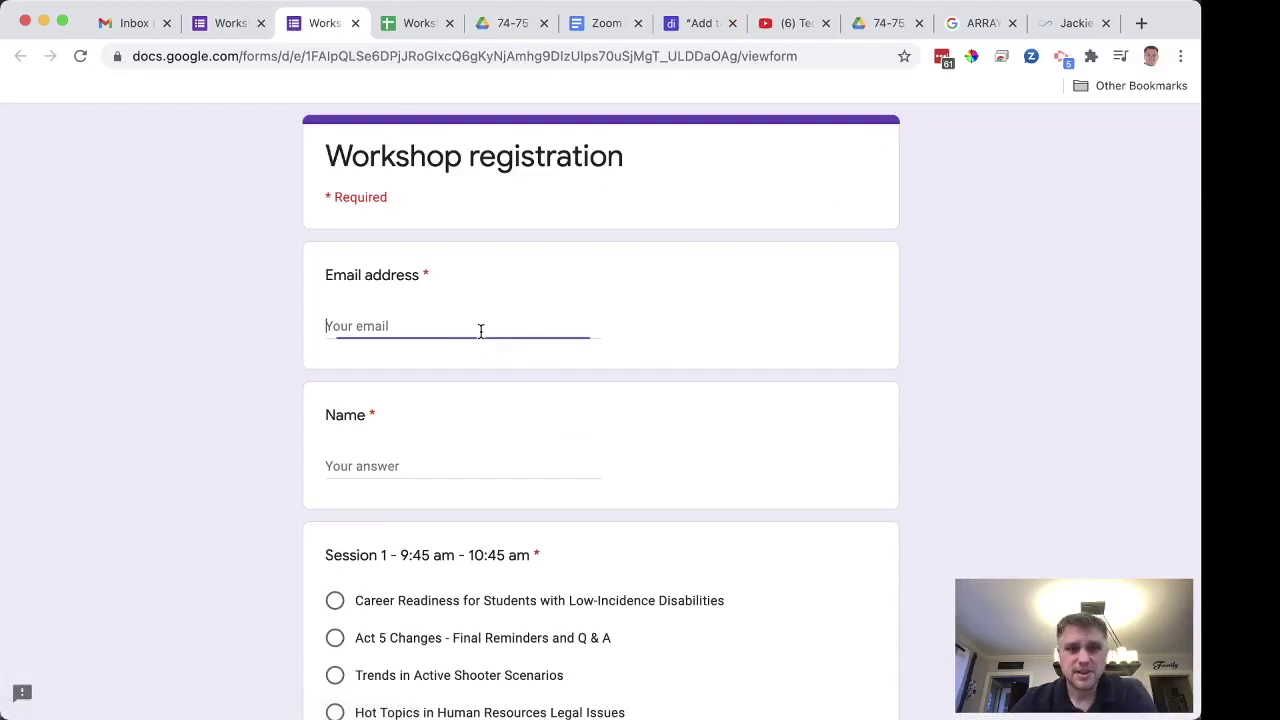
{"action": "type", "text": "kjh@kjh.com"}
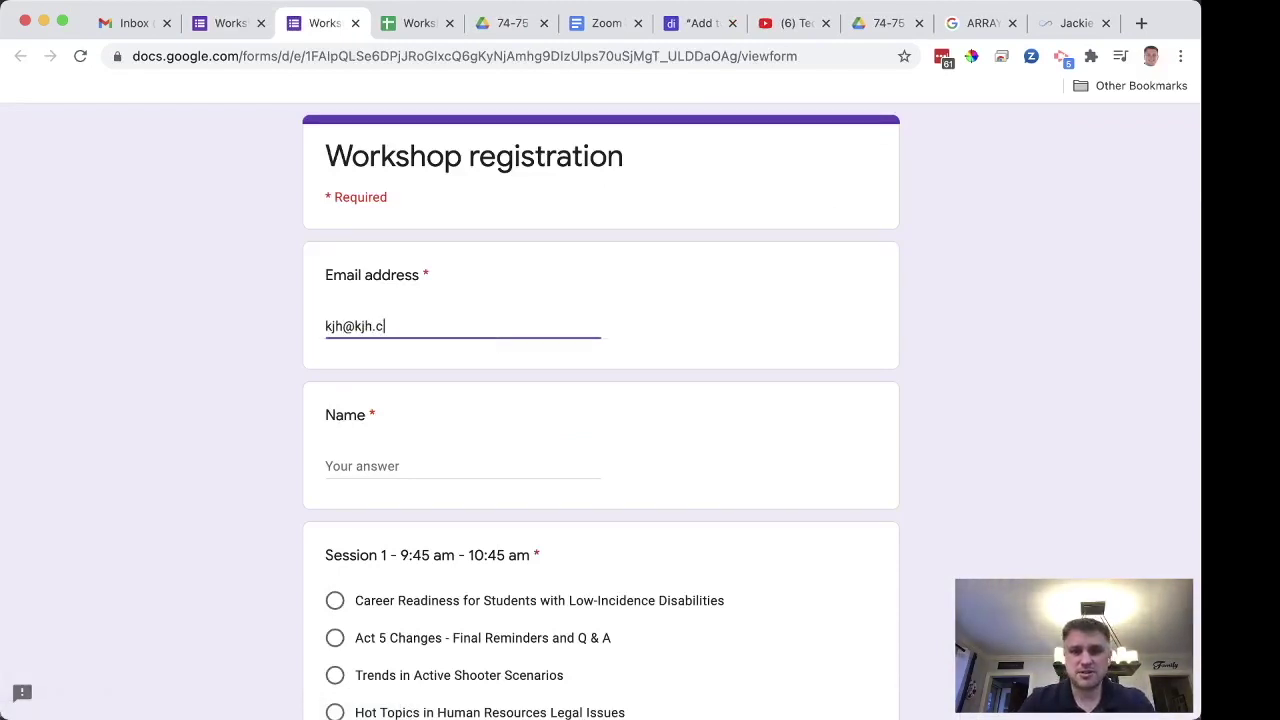
{"action": "key", "text": "Tab"}
{"action": "type", "text": "k,jkjlkj"}
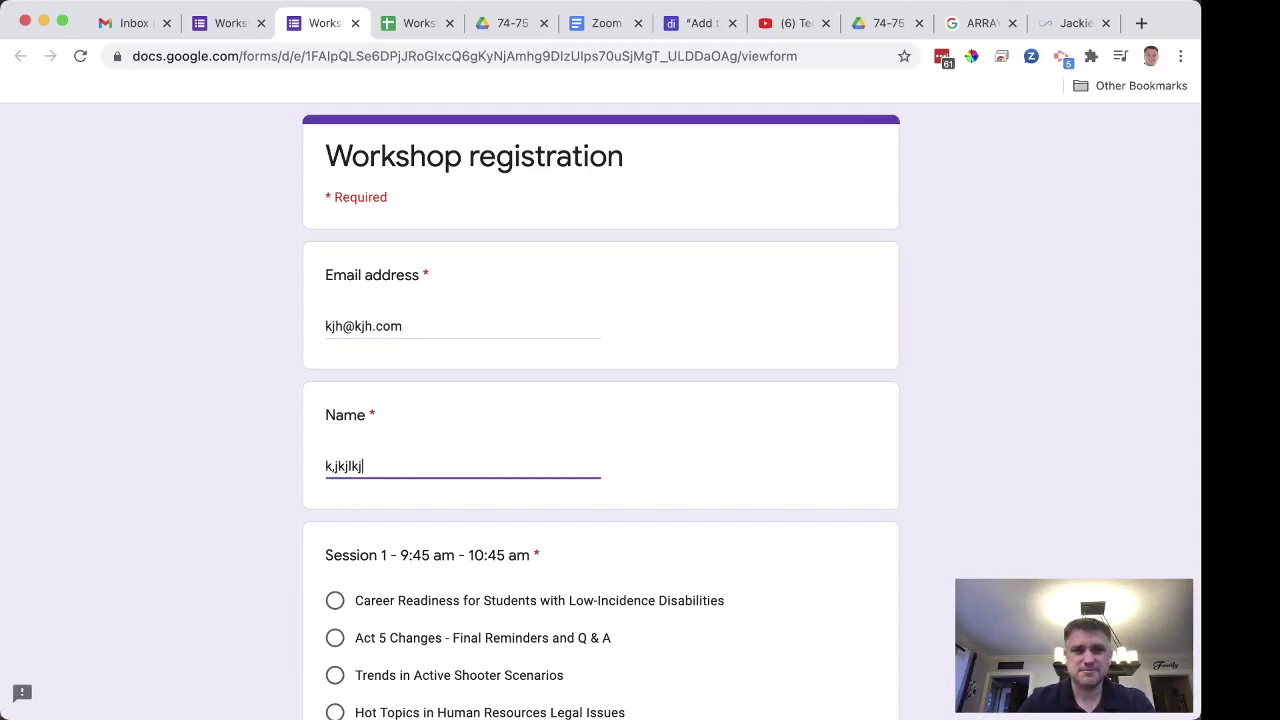
Step: Pick Career Readiness, Leading with Purpose, WE = Hired and Preparing Students for Careers, then submit
{"action": "left_click", "coordinate": [460, 600]}
{"action": "scroll", "coordinate": [458, 598], "scroll_direction": "down", "scroll_amount": 5}
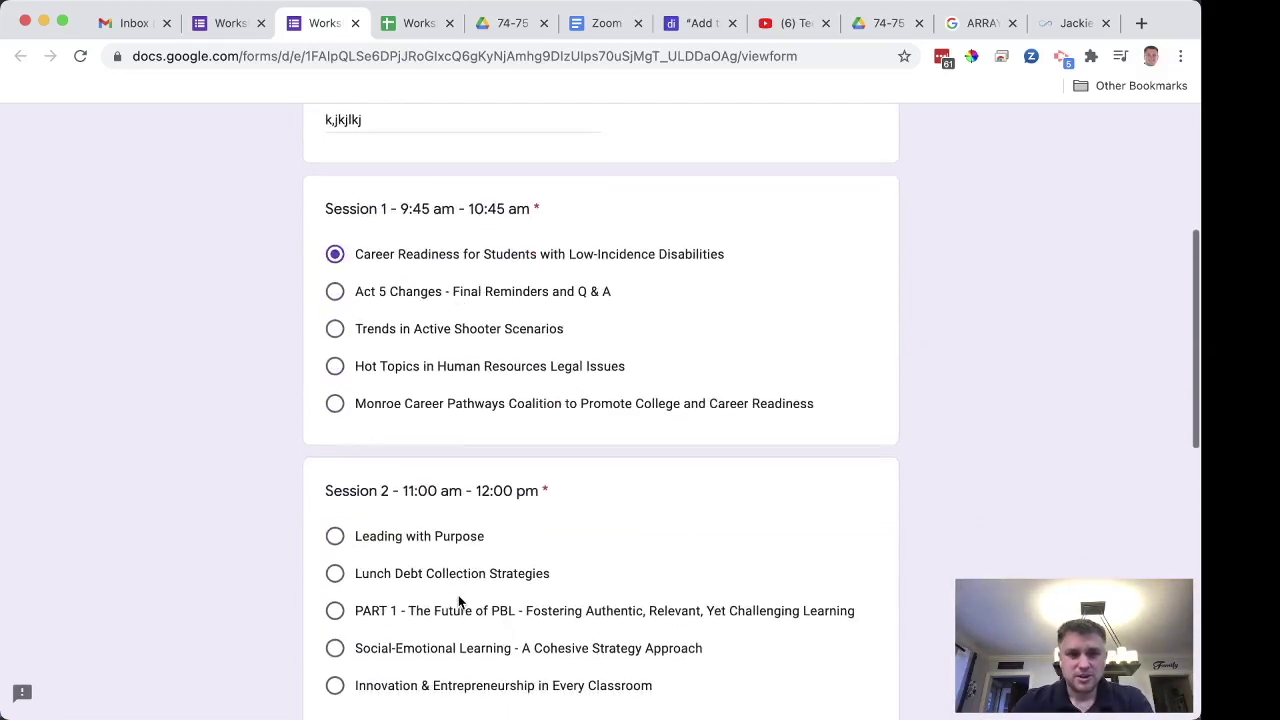
{"action": "left_click", "coordinate": [423, 540]}
{"action": "scroll", "coordinate": [423, 540], "scroll_direction": "down", "scroll_amount": 3}
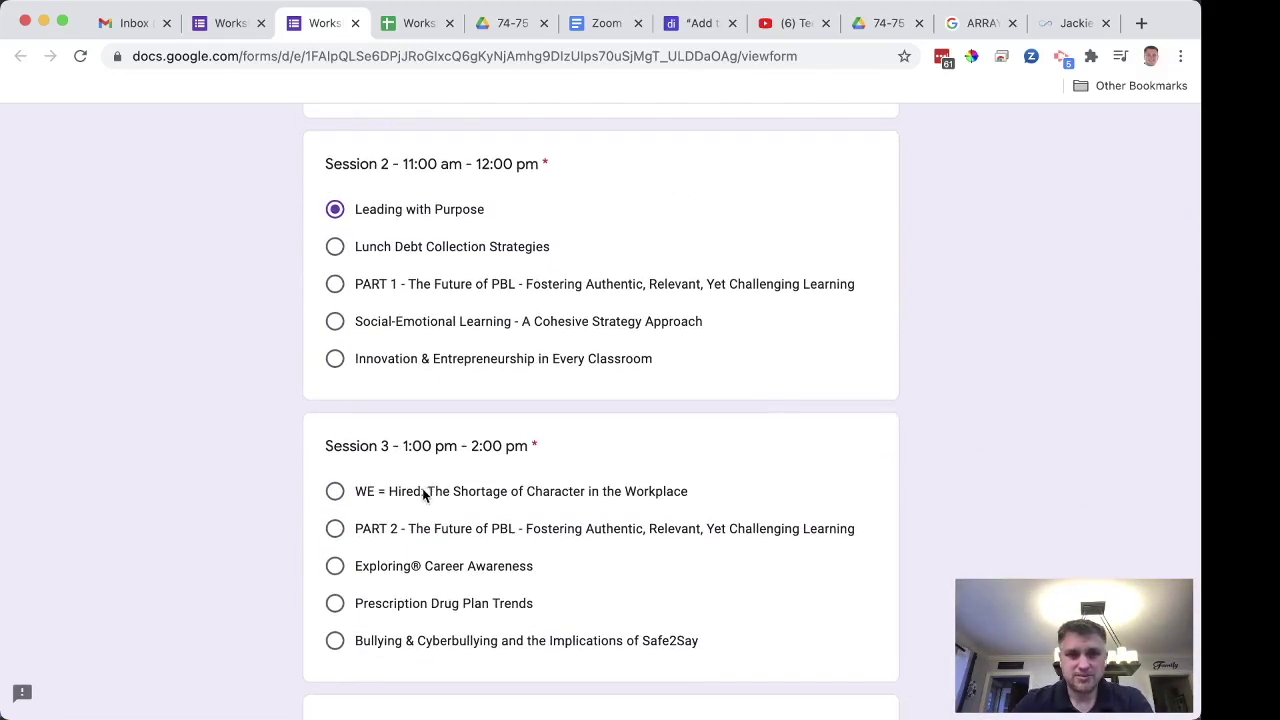
{"action": "left_click", "coordinate": [422, 491]}
{"action": "scroll", "coordinate": [423, 497], "scroll_direction": "down", "scroll_amount": 3}
{"action": "left_click", "coordinate": [410, 521]}
{"action": "scroll", "coordinate": [409, 519], "scroll_direction": "down", "scroll_amount": 3}
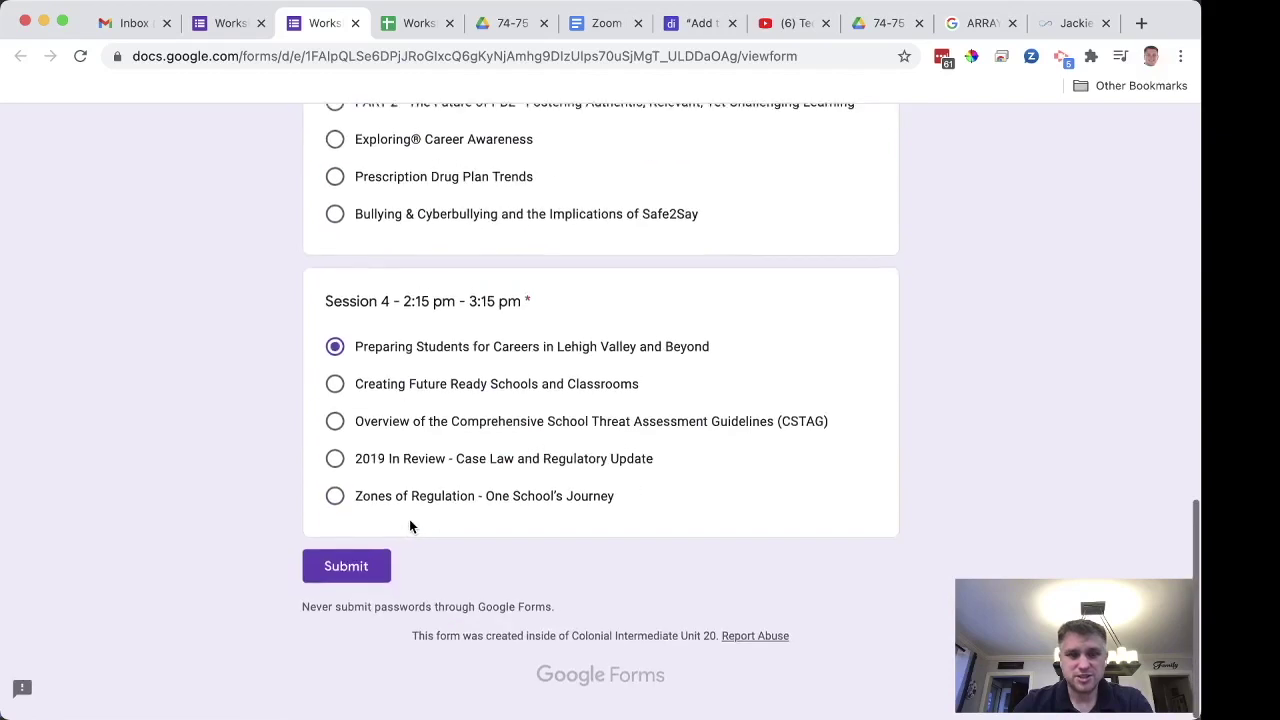
{"action": "left_click", "coordinate": [350, 572]}
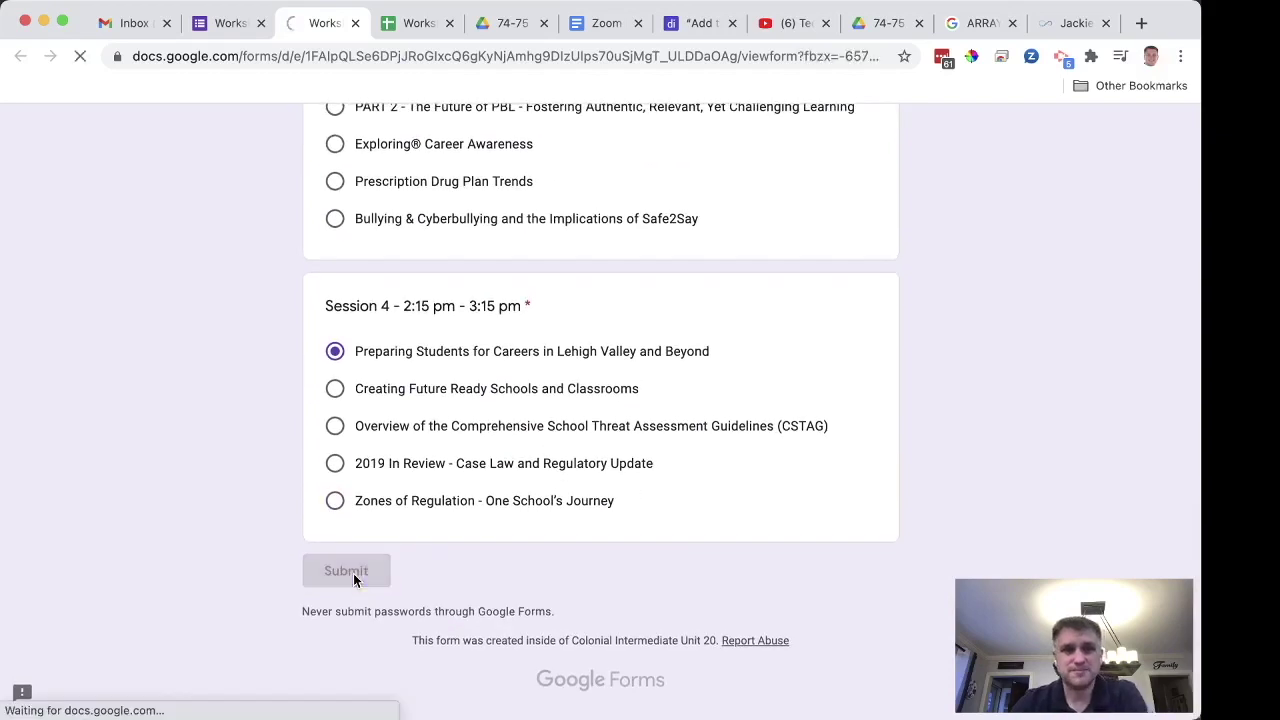
Step: In the responses sheet, inspect the row 2 session answers and the Session 4 text overflowing into H2
{"action": "left_click", "coordinate": [419, 27]}
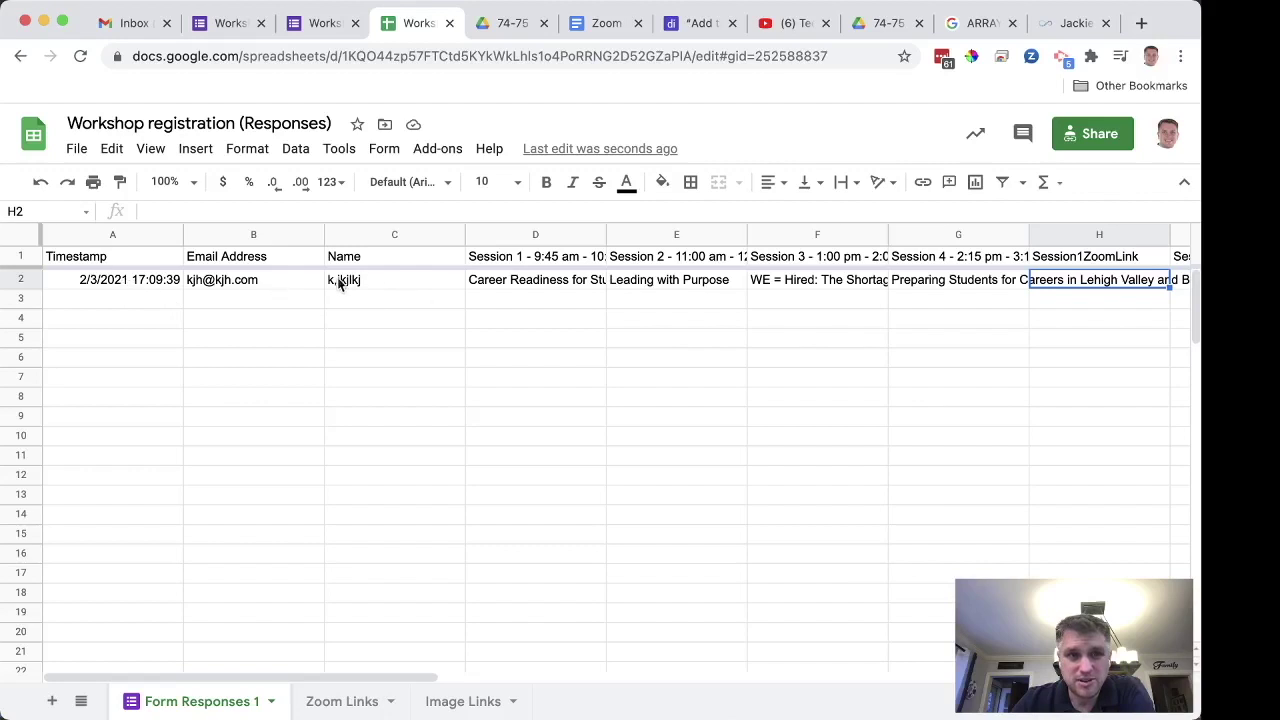
{"action": "left_click", "coordinate": [523, 284]}
{"action": "key", "text": "Right"}
{"action": "key", "text": "Right"}
{"action": "key", "text": "Right"}
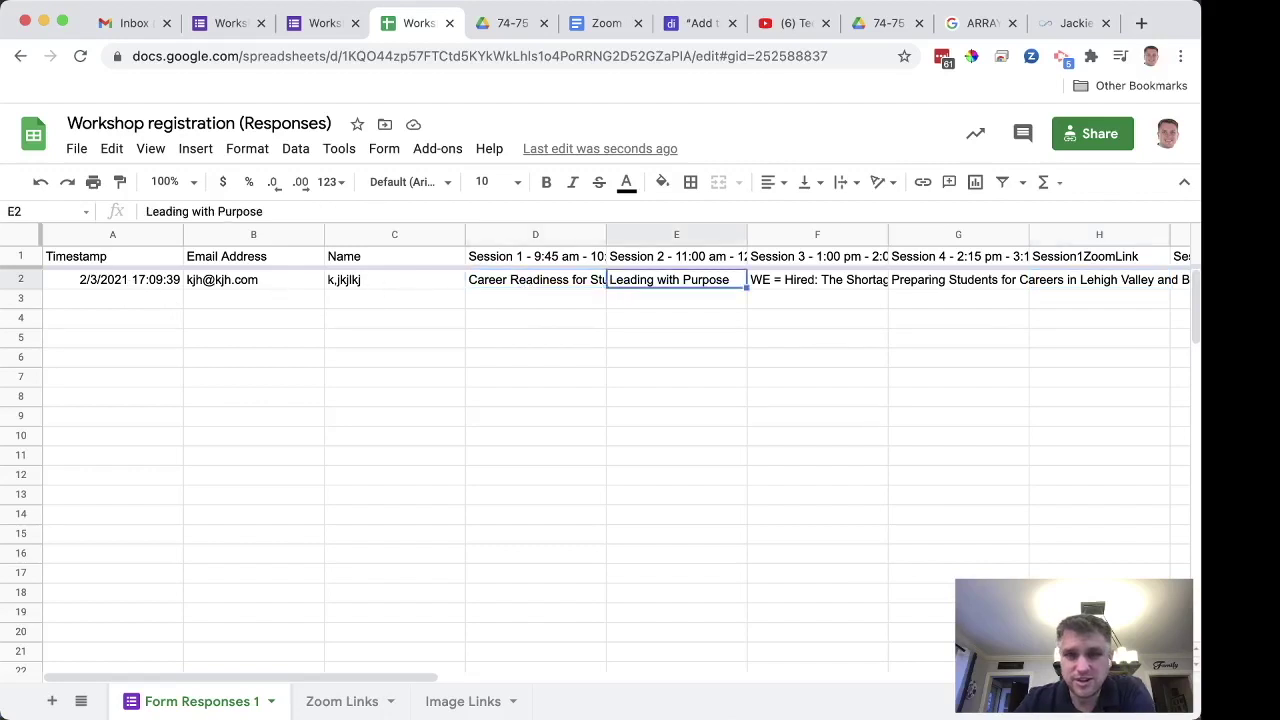
{"action": "key", "text": "Right"}
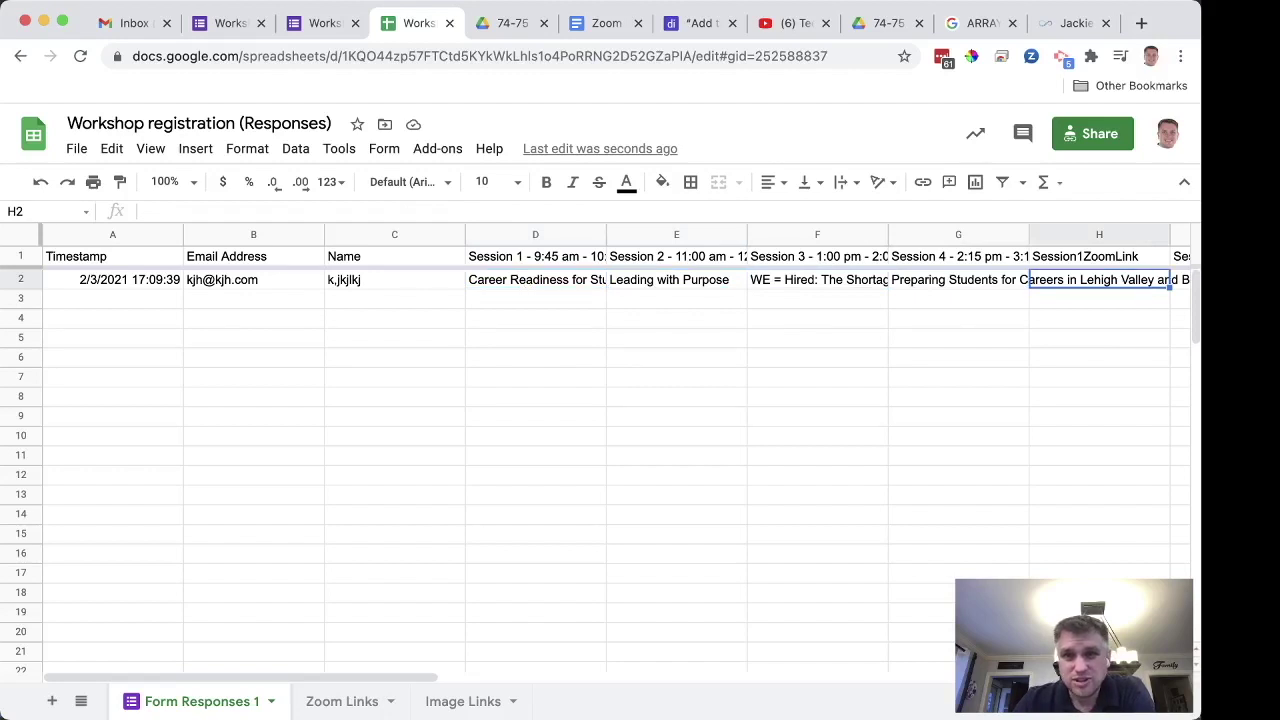
{"action": "key", "text": "Right"}
{"action": "key", "text": "Right"}
{"action": "key", "text": "Right"}
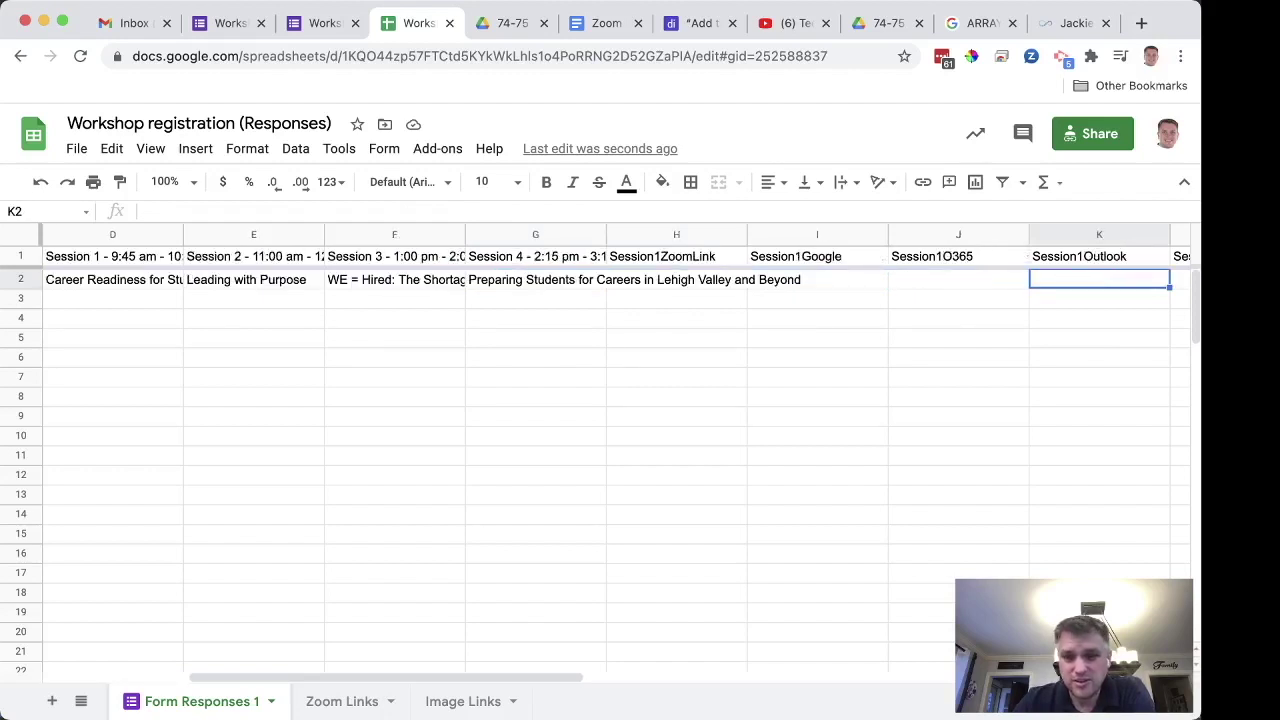
{"action": "key", "text": "Left"}
{"action": "key", "text": "Left"}
{"action": "key", "text": "Left"}
{"action": "key", "text": "Left"}
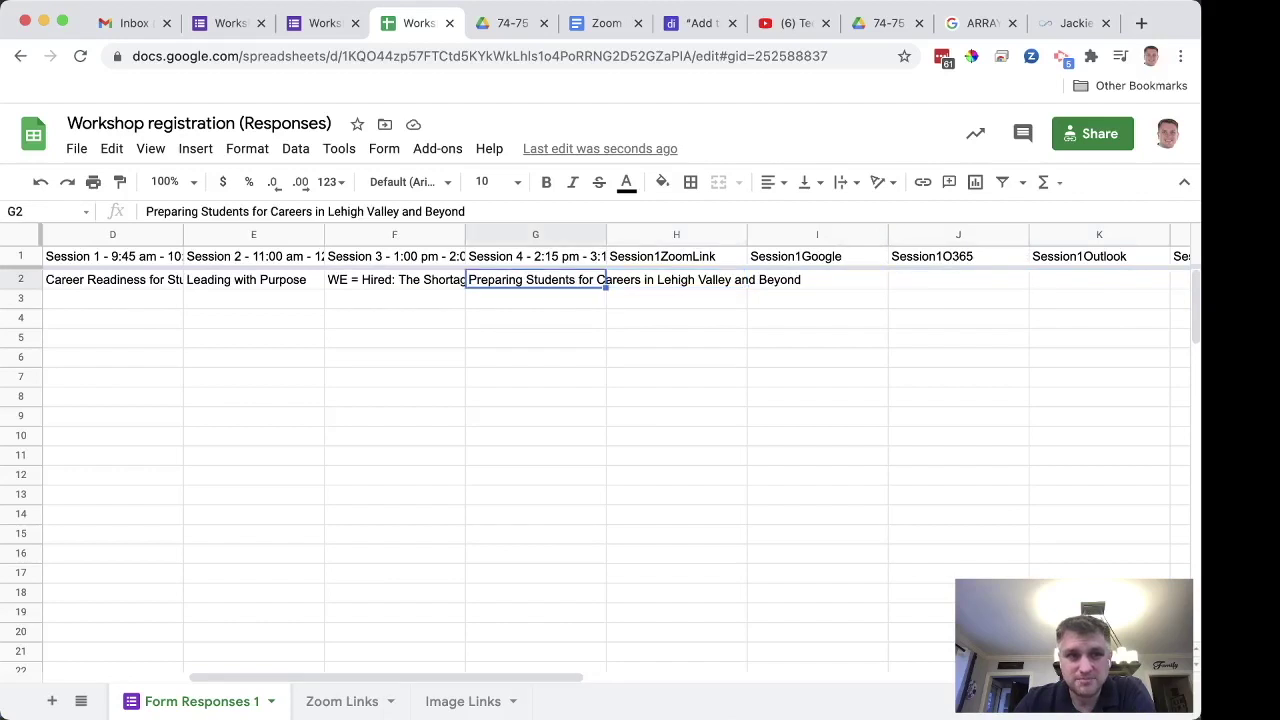
{"action": "key", "text": "Right"}
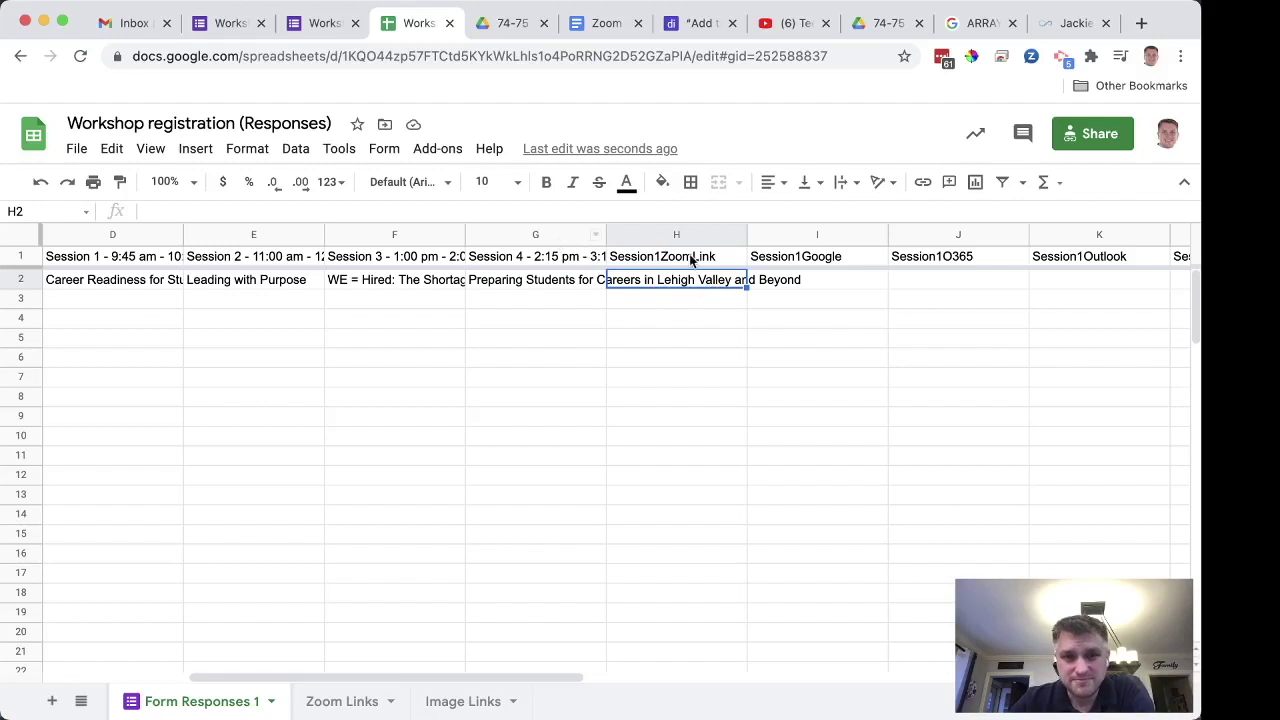
Step: Set text wrapping to Clip for columns A through G, then select cell H2
{"action": "left_click", "coordinate": [535, 235]}
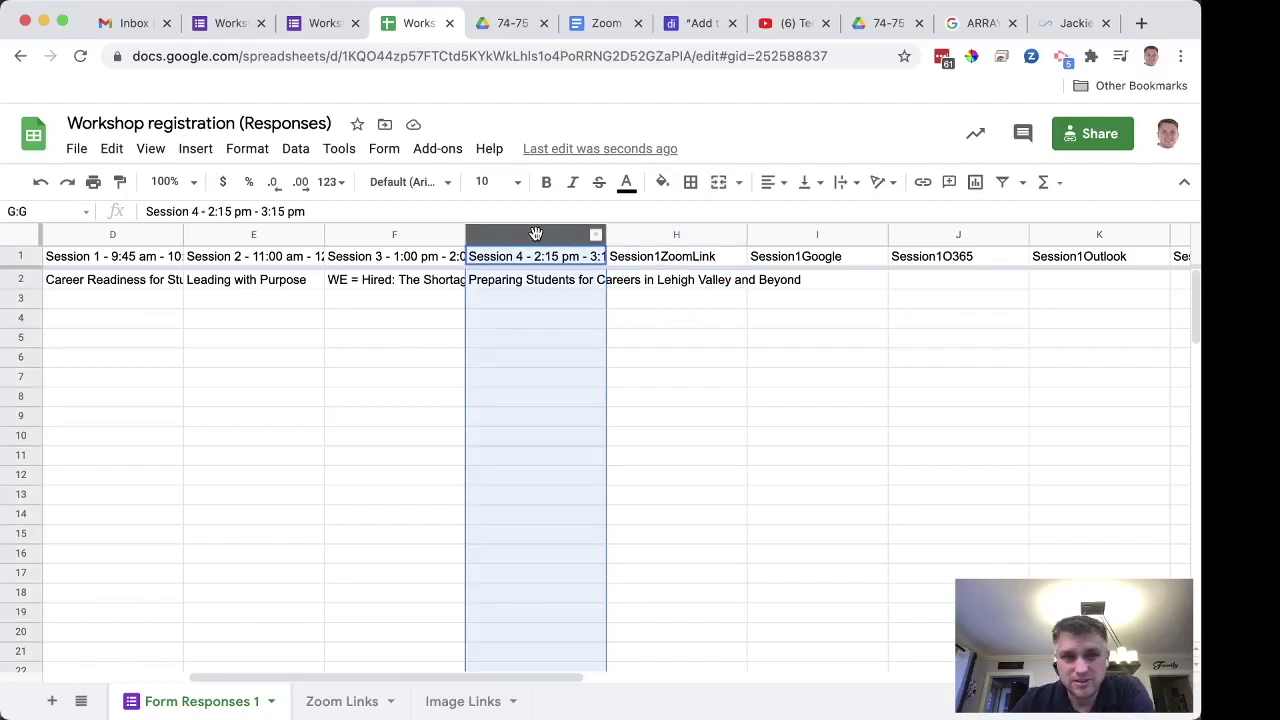
{"action": "scroll", "coordinate": [535, 237], "scroll_direction": "left", "scroll_amount": 3}
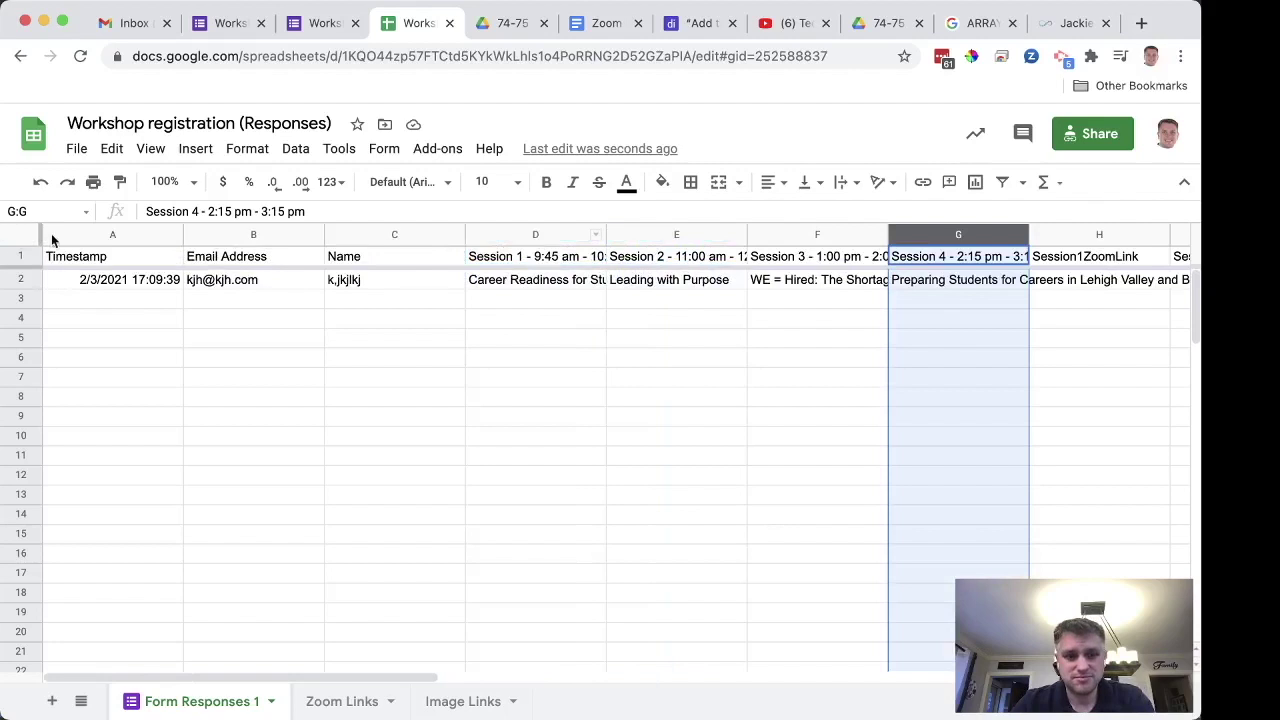
{"action": "left_click", "coordinate": [86, 234], "text": "shift"}
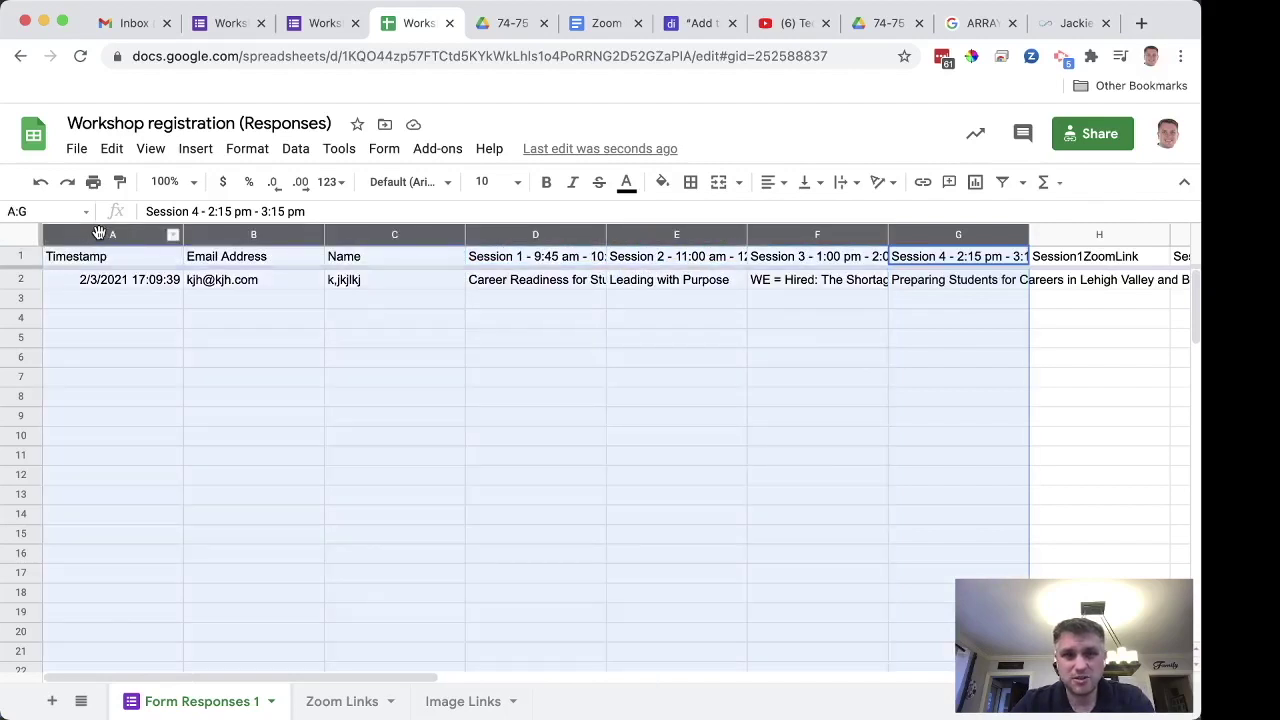
{"action": "left_click", "coordinate": [845, 187]}
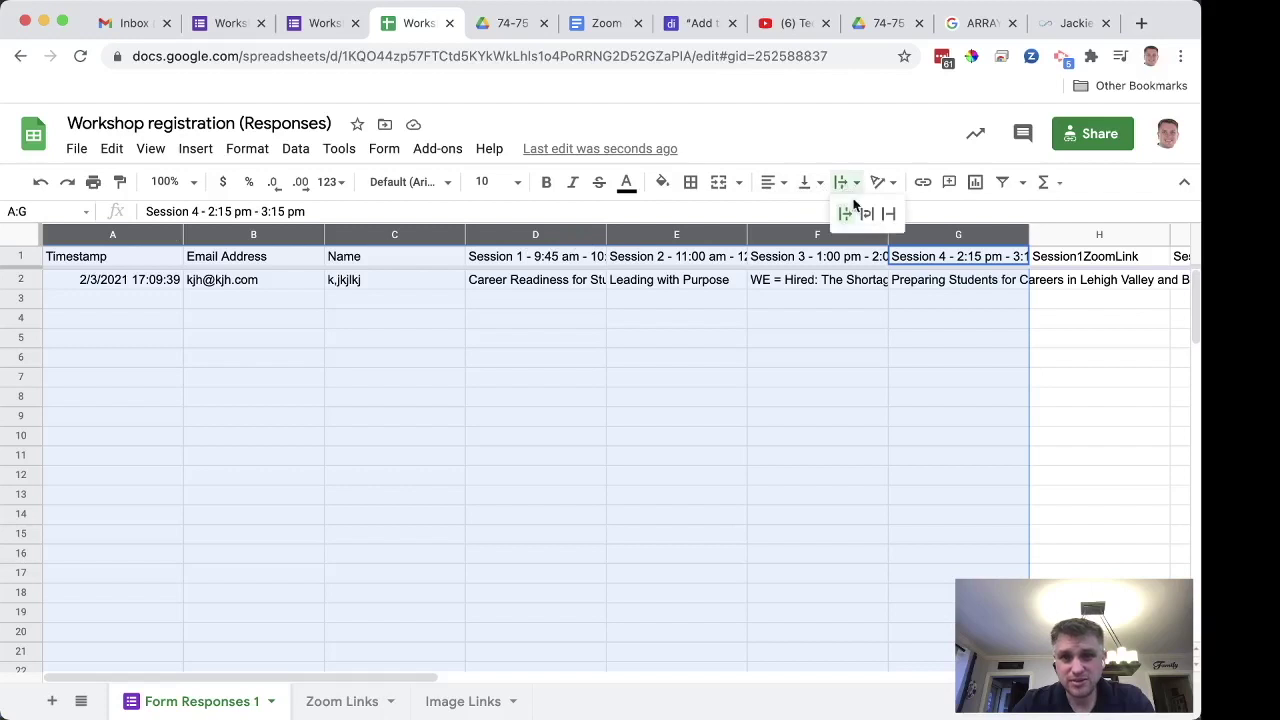
{"action": "left_click", "coordinate": [889, 218]}
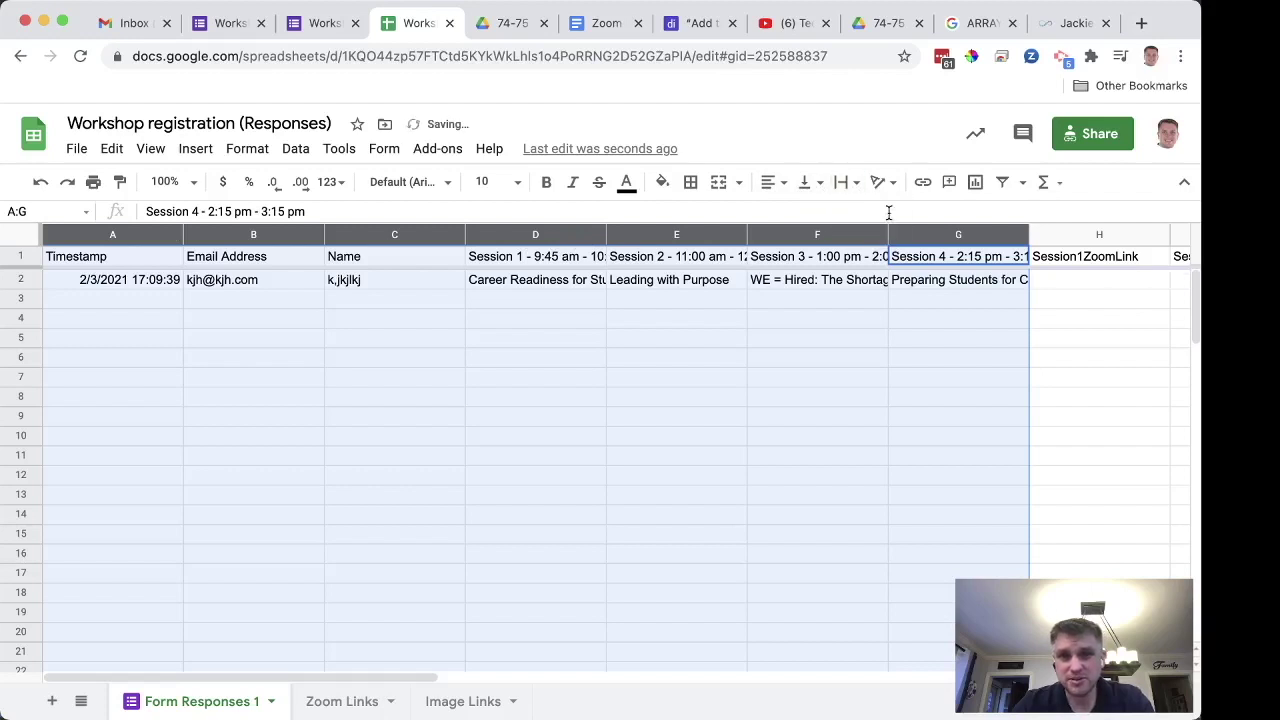
{"action": "left_click", "coordinate": [989, 335]}
{"action": "left_click", "coordinate": [1092, 278]}
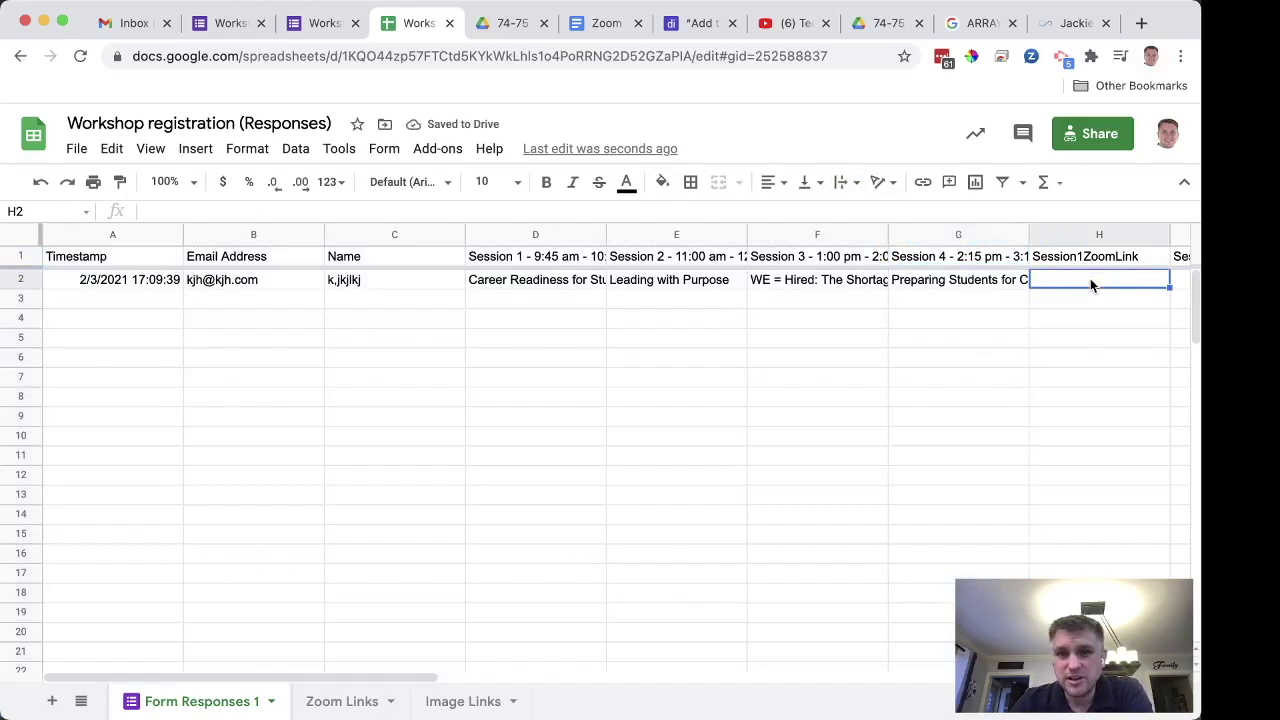
{"action": "scroll", "coordinate": [1092, 284], "scroll_direction": "right", "scroll_amount": 1}
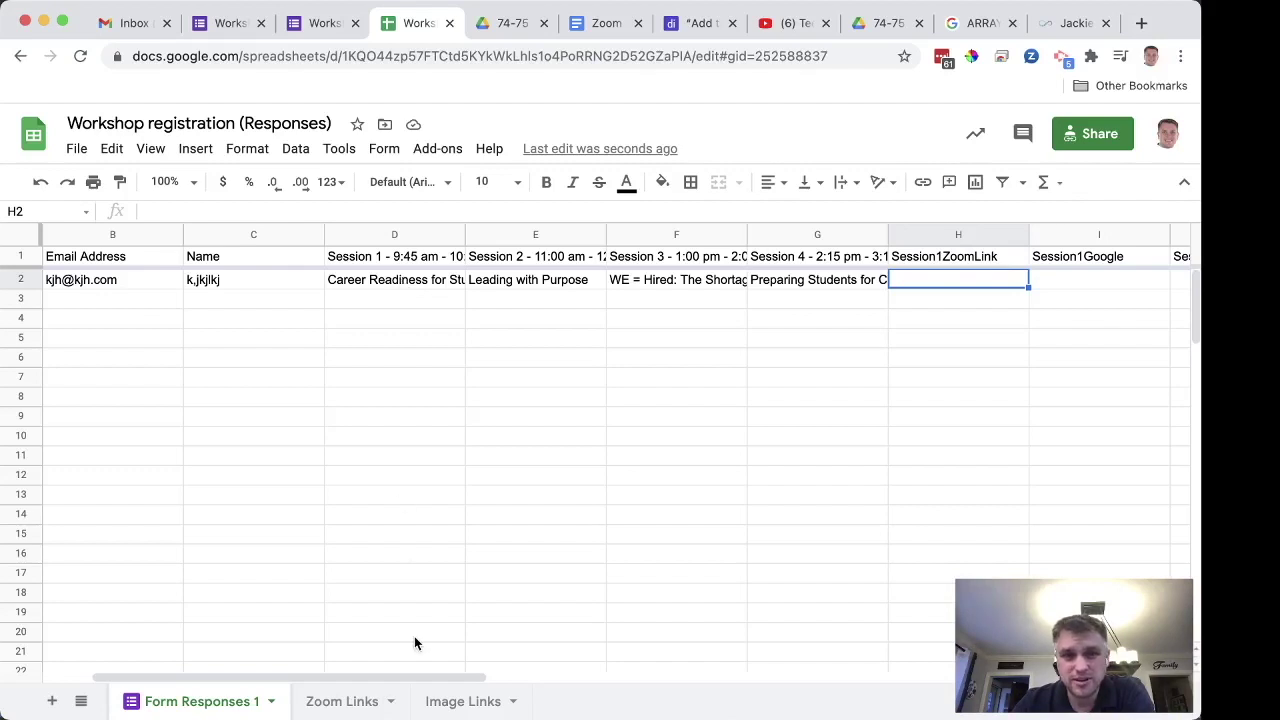
{"action": "left_click", "coordinate": [346, 703]}
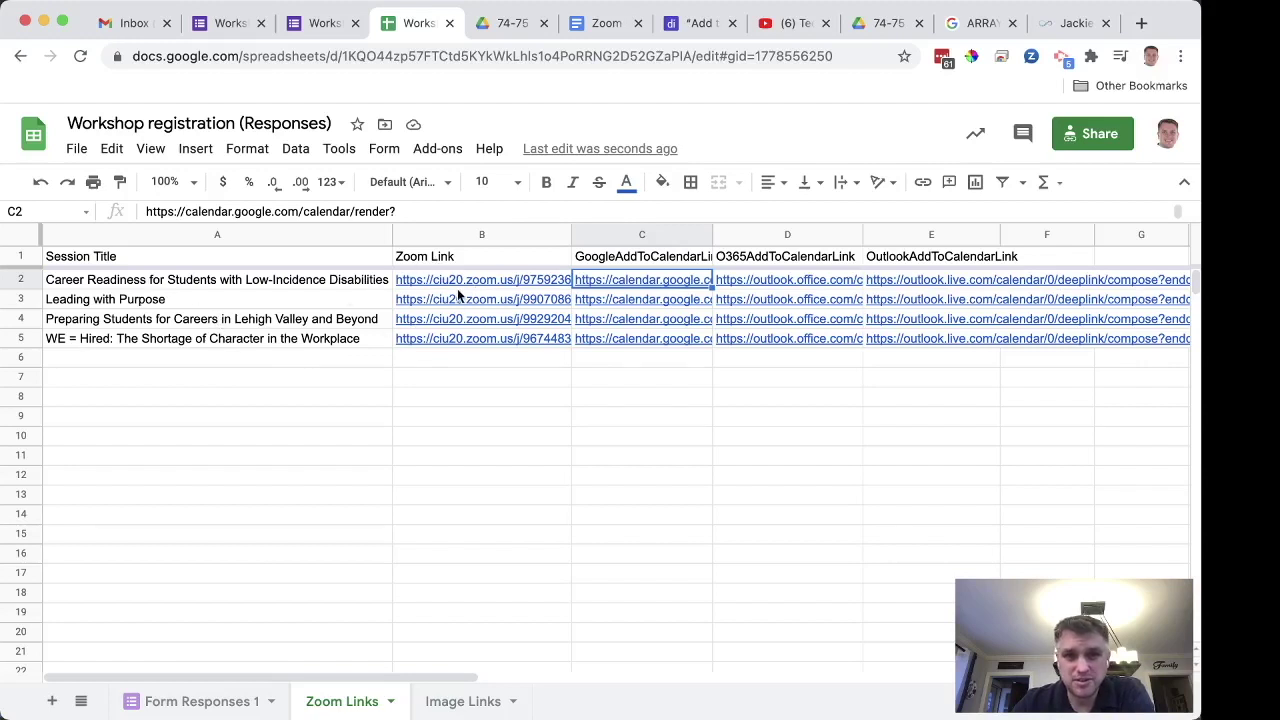
{"action": "left_click", "coordinate": [233, 702]}
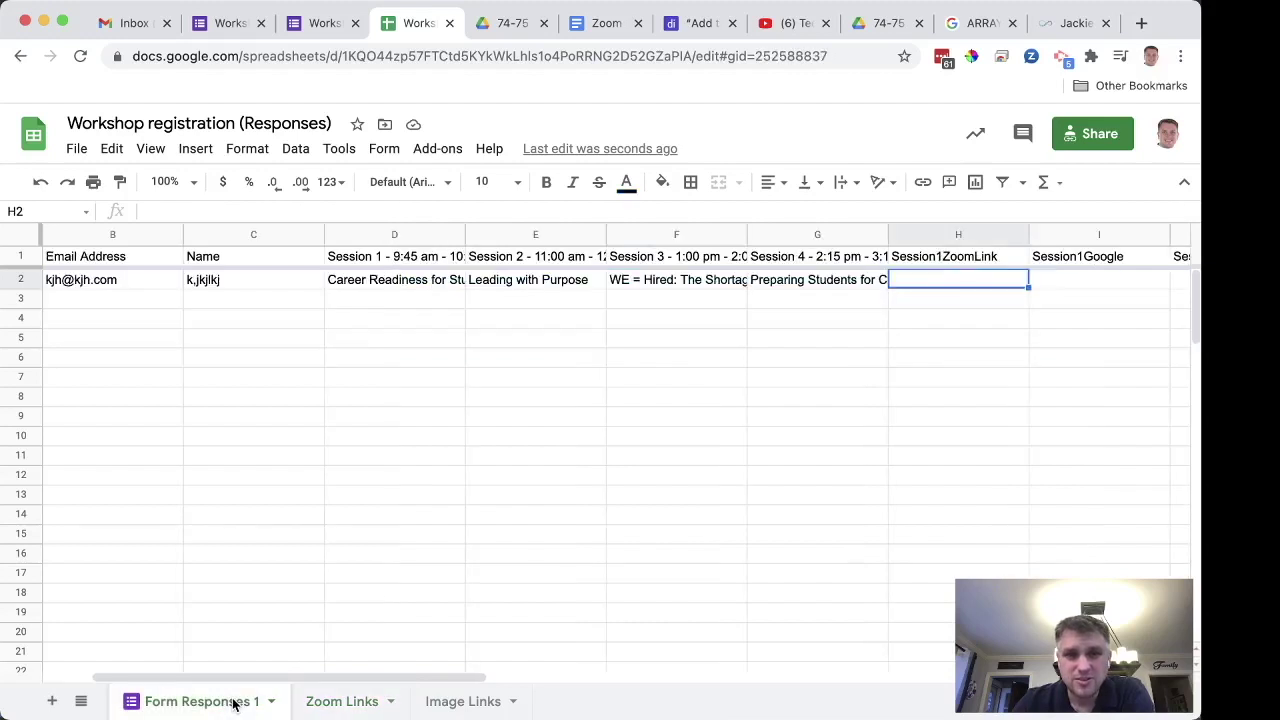
Step: Copy the Zoom-link ArrayFormula VLOOKUP paragraph from the Zoom links Doc and go back to Sheets
{"action": "left_click", "coordinate": [600, 23]}
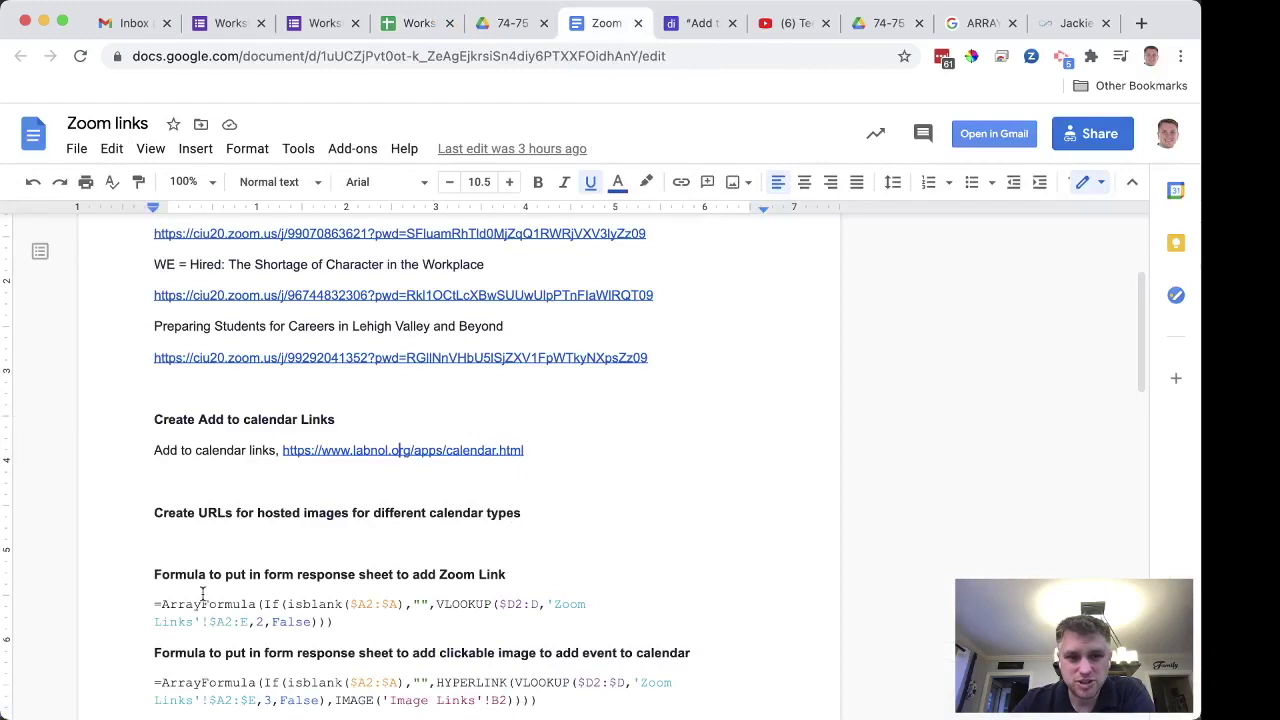
{"action": "left_click_drag", "start_coordinate": [333, 622], "coordinate": [124, 606]}
{"action": "key", "text": "super+c"}
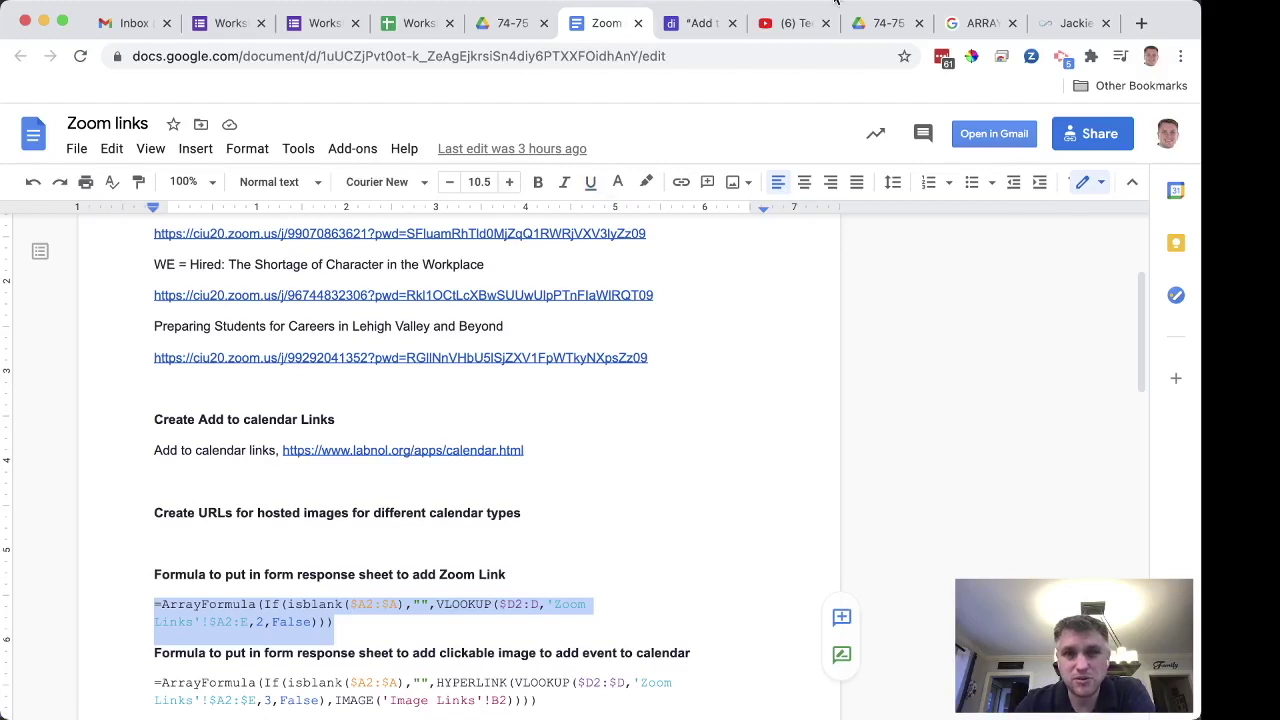
{"action": "left_click", "coordinate": [416, 25]}
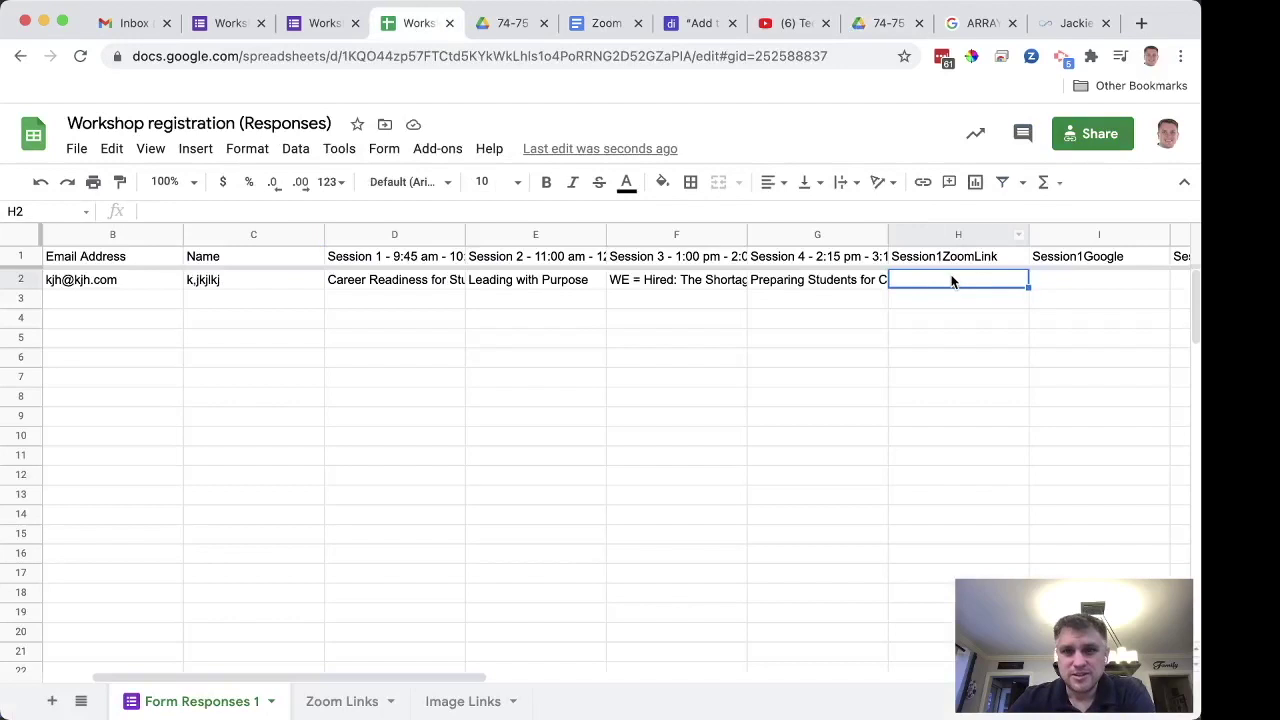
Step: Paste the Zoom-link VLOOKUP ArrayFormula into H2, commit it, and check the returned link
{"action": "key", "text": "super+v"}
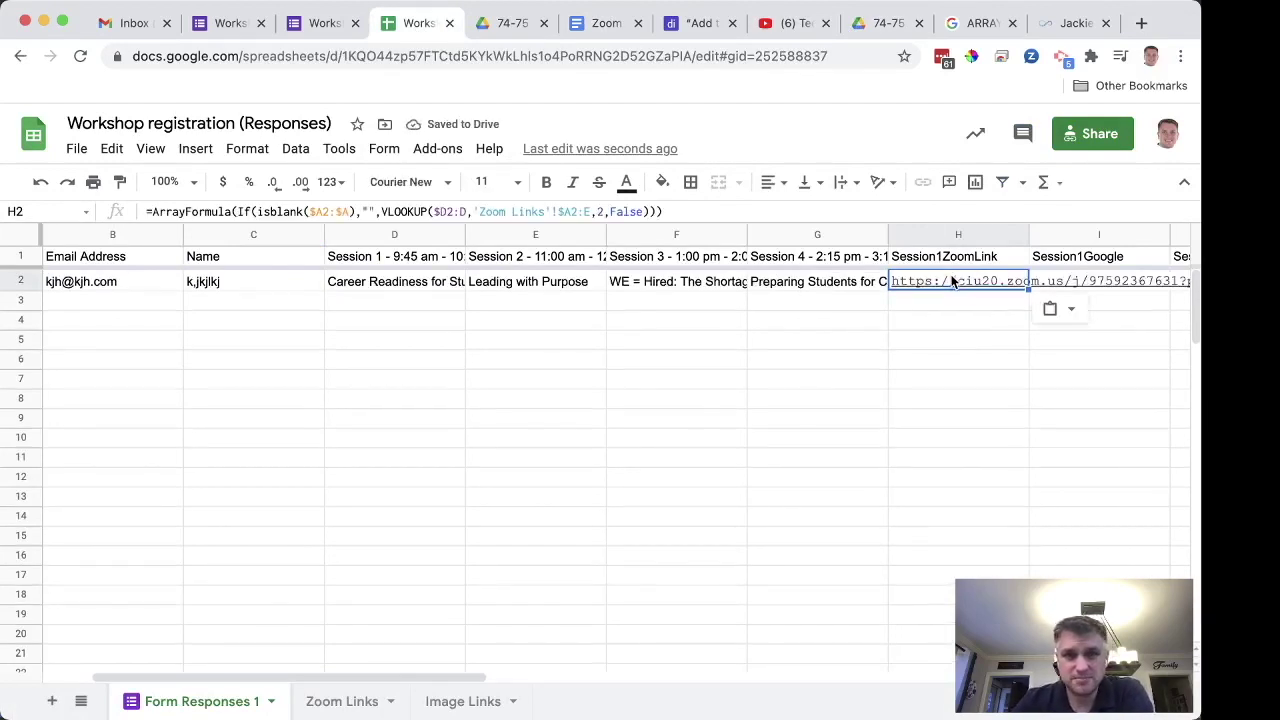
{"action": "left_click", "coordinate": [719, 210]}
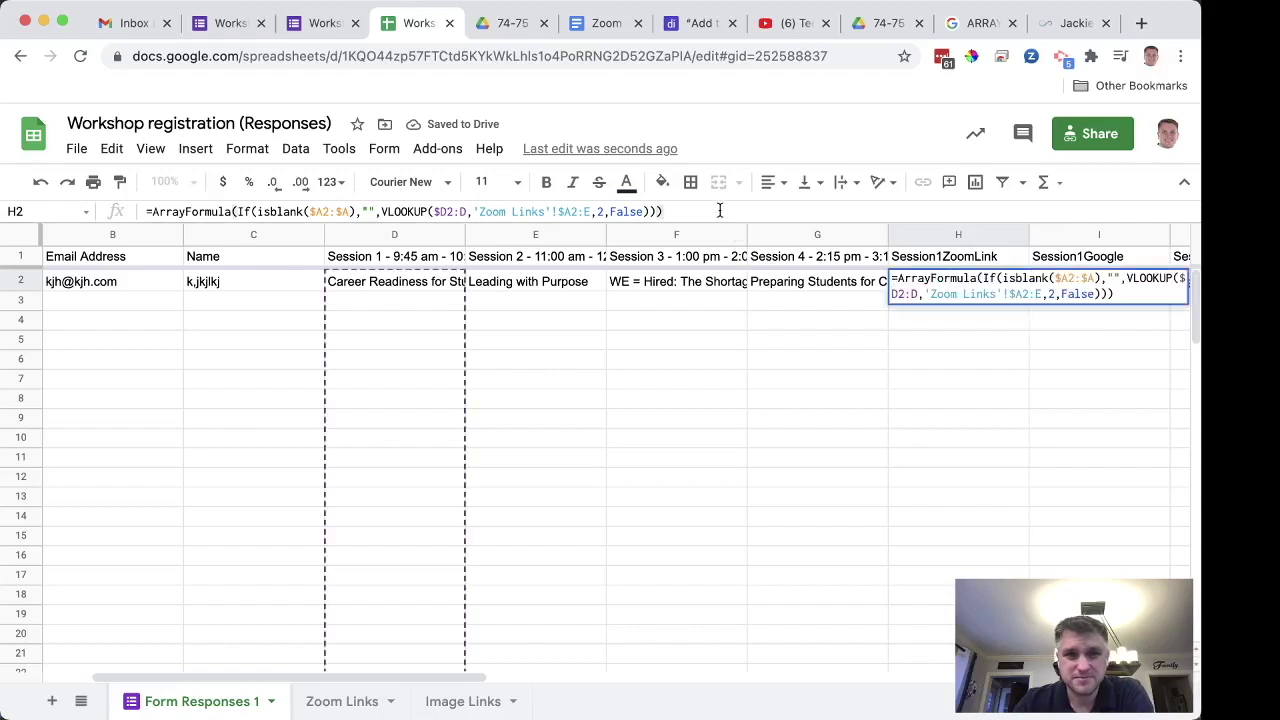
{"action": "key", "text": "Return"}
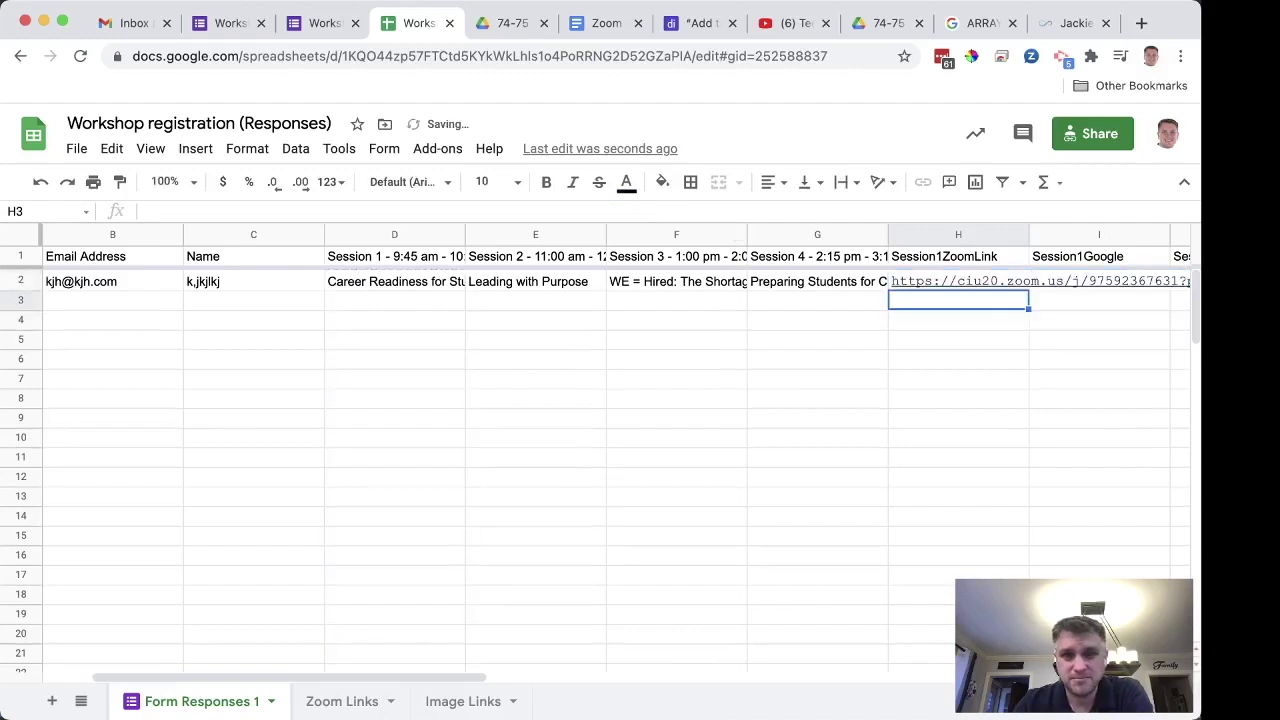
{"action": "mouse_move", "coordinate": [918, 282]}
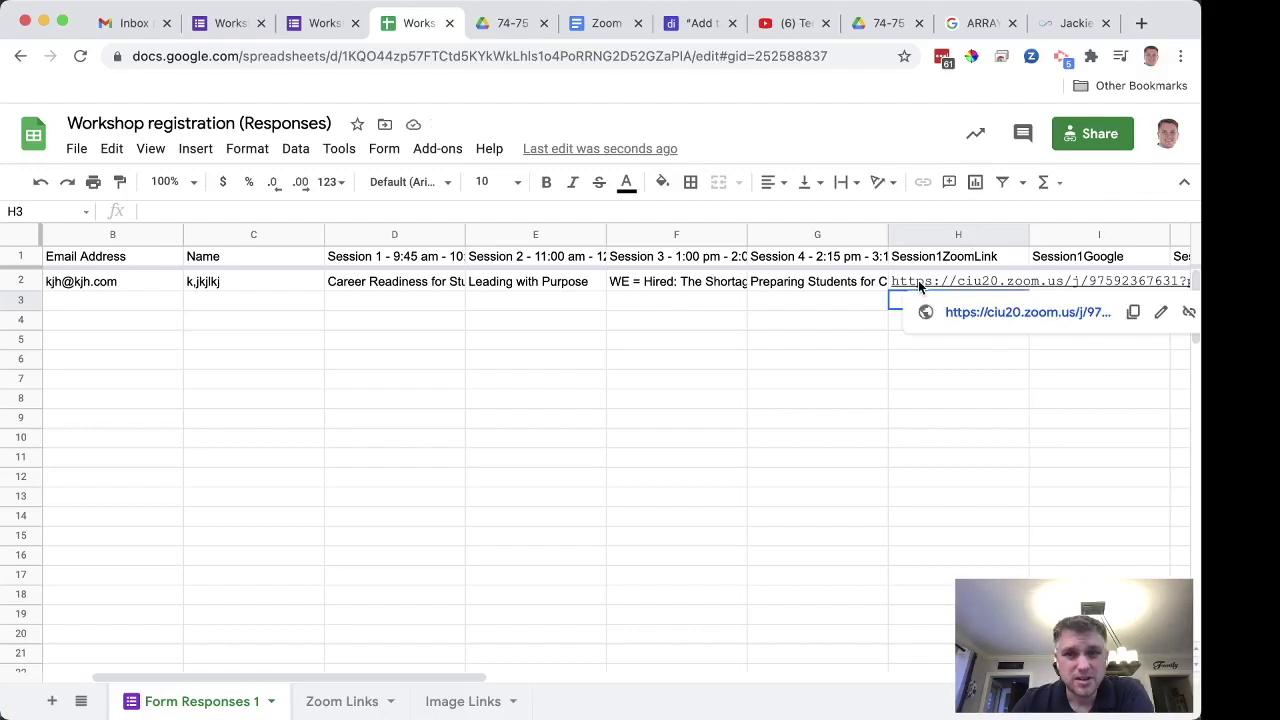
{"action": "left_click", "coordinate": [918, 280]}
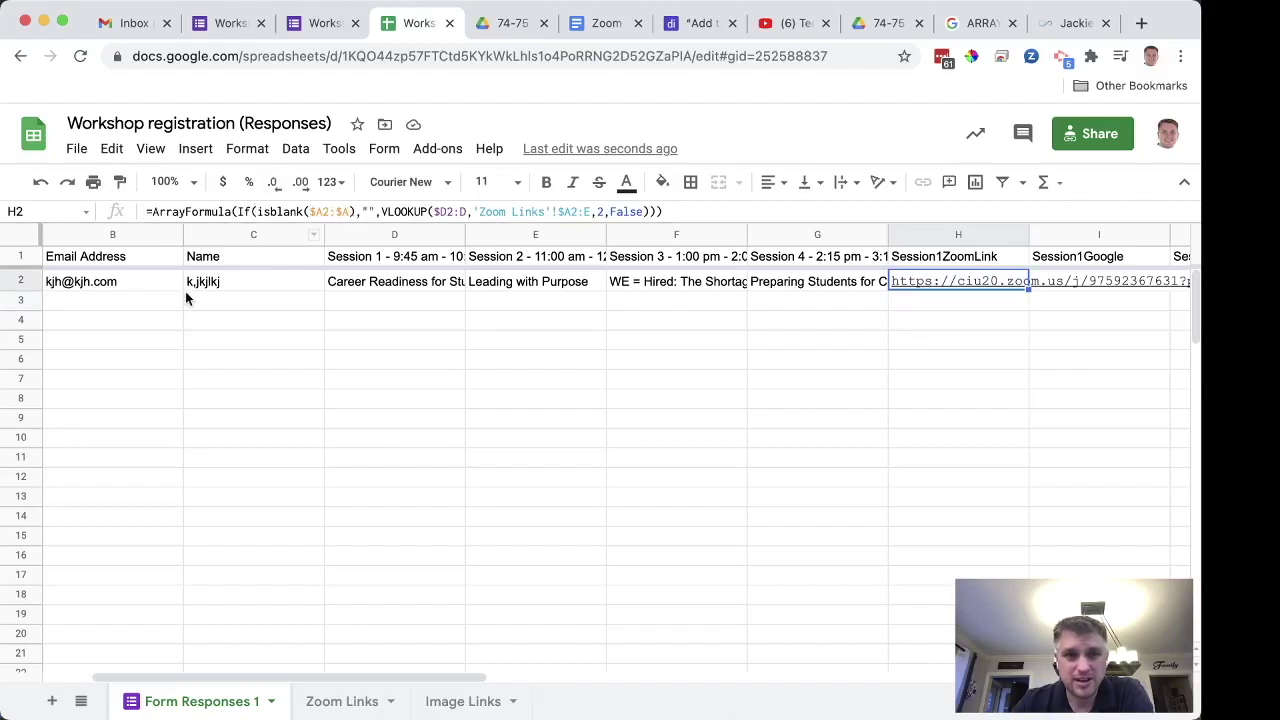
{"action": "scroll", "coordinate": [271, 339], "scroll_direction": "left", "scroll_amount": 2}
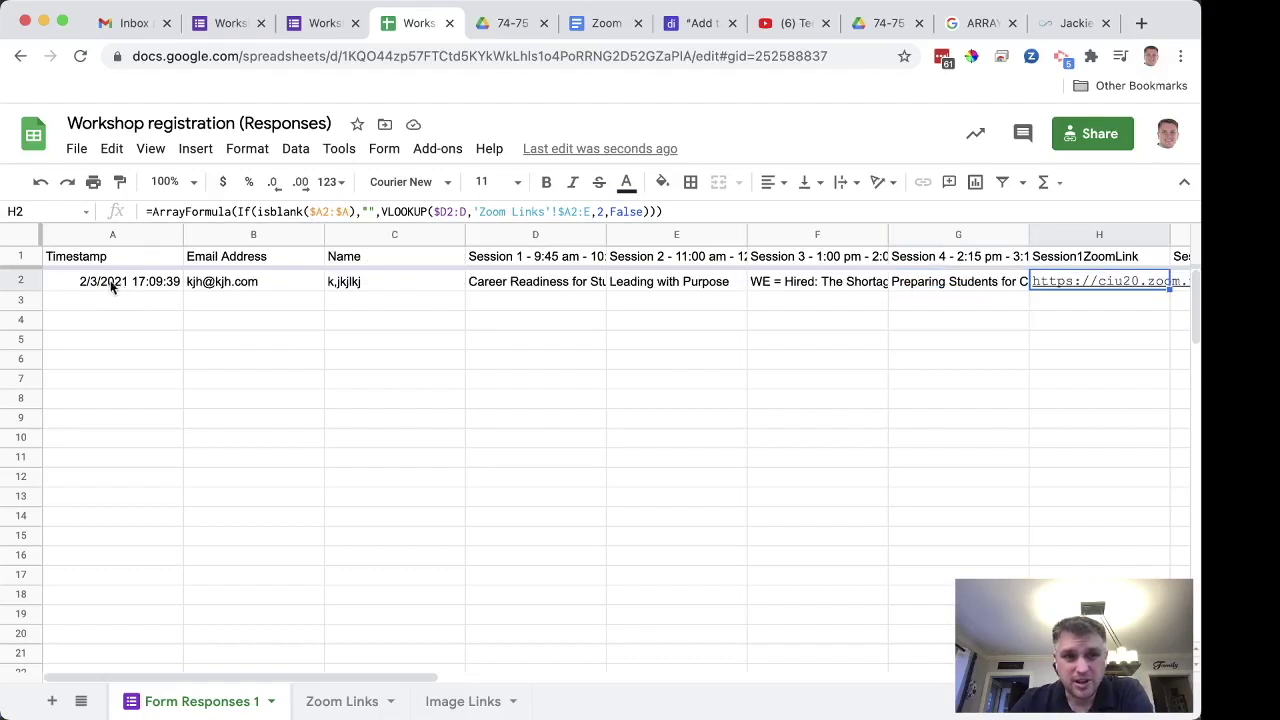
{"action": "scroll", "coordinate": [968, 326], "scroll_direction": "right", "scroll_amount": 2}
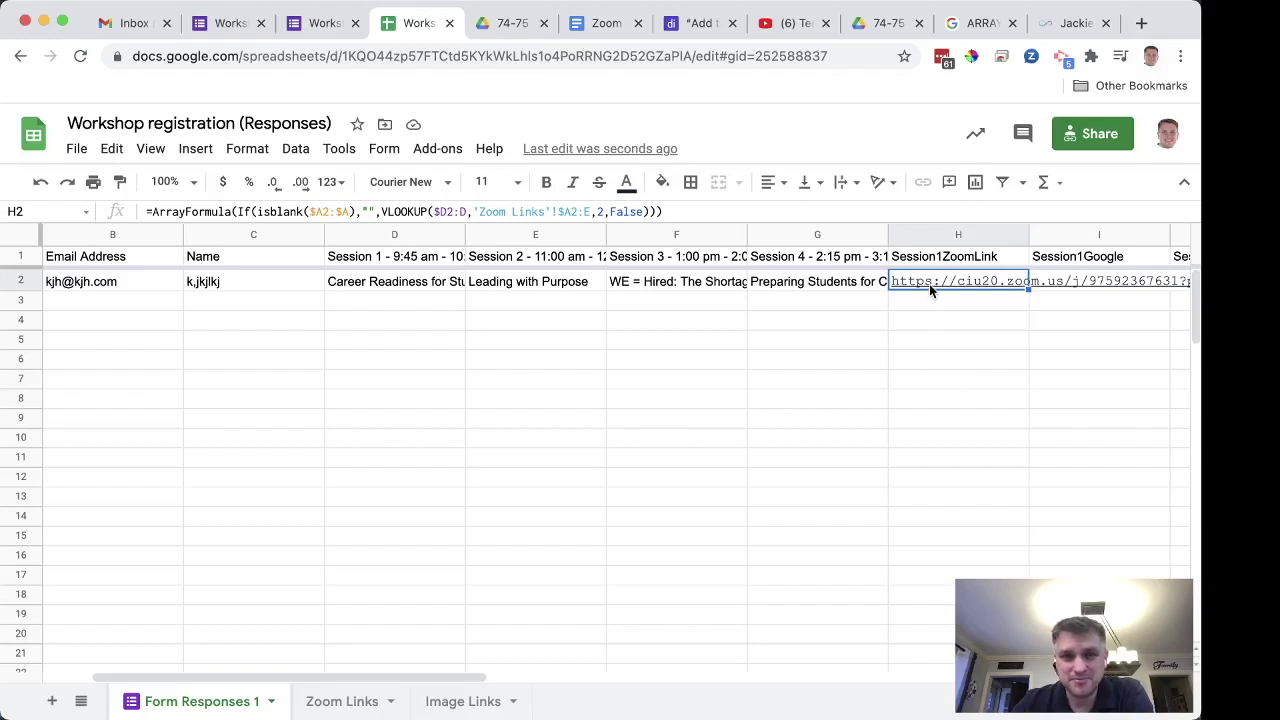
{"action": "mouse_move", "coordinate": [929, 284]}
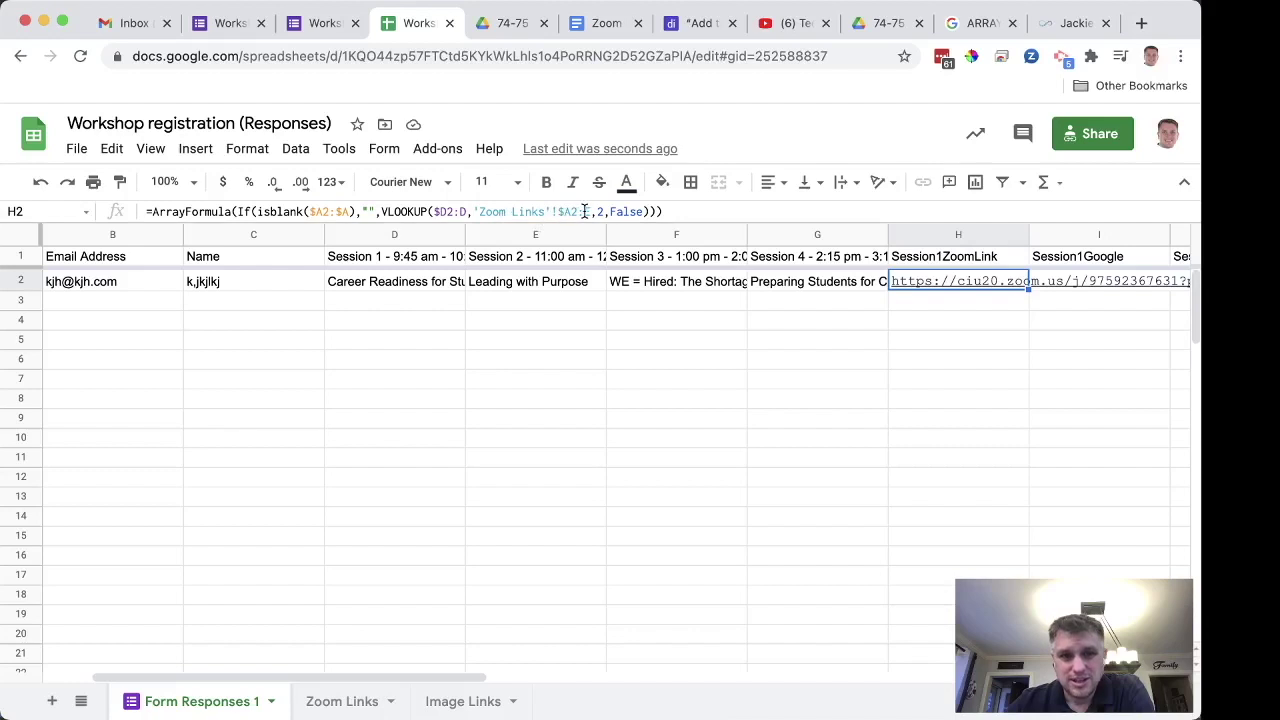
Step: Review the Zoom Links lookup table A2:E21, then return to Form Responses 1 and select H3
{"action": "left_click", "coordinate": [355, 700]}
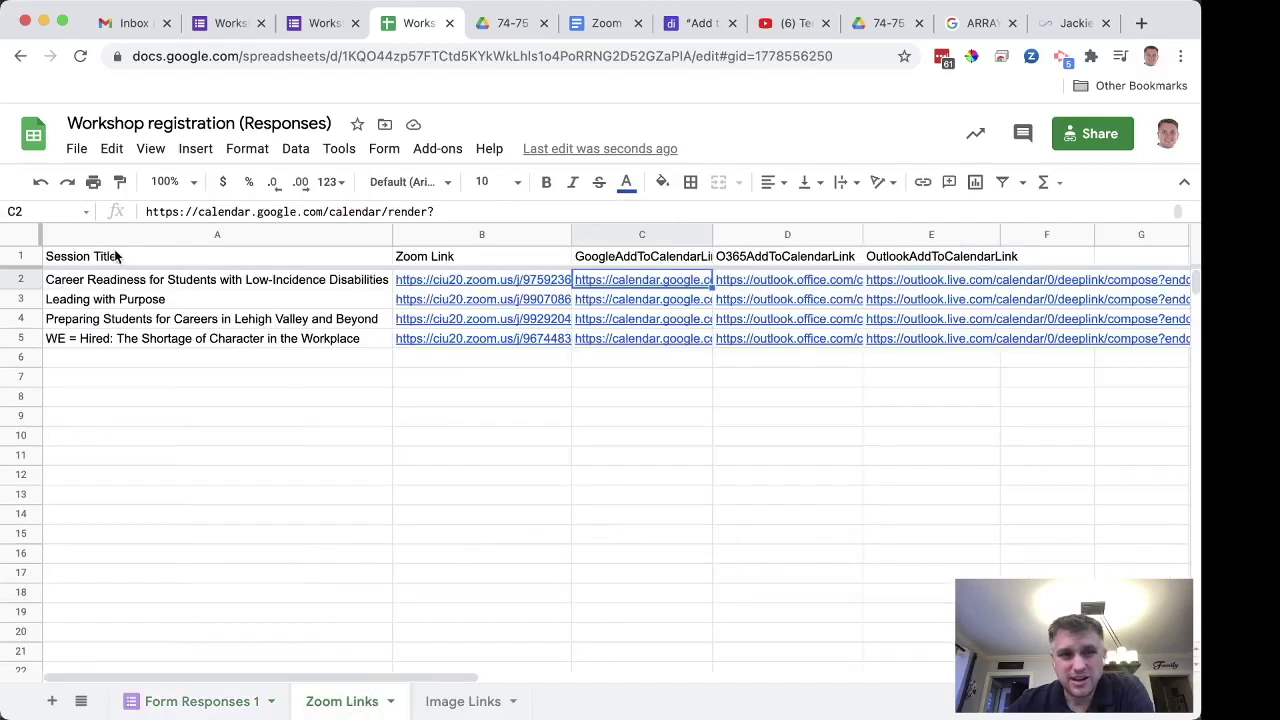
{"action": "left_click", "coordinate": [118, 283]}
{"action": "left_click_drag", "start_coordinate": [118, 281], "coordinate": [938, 667]}
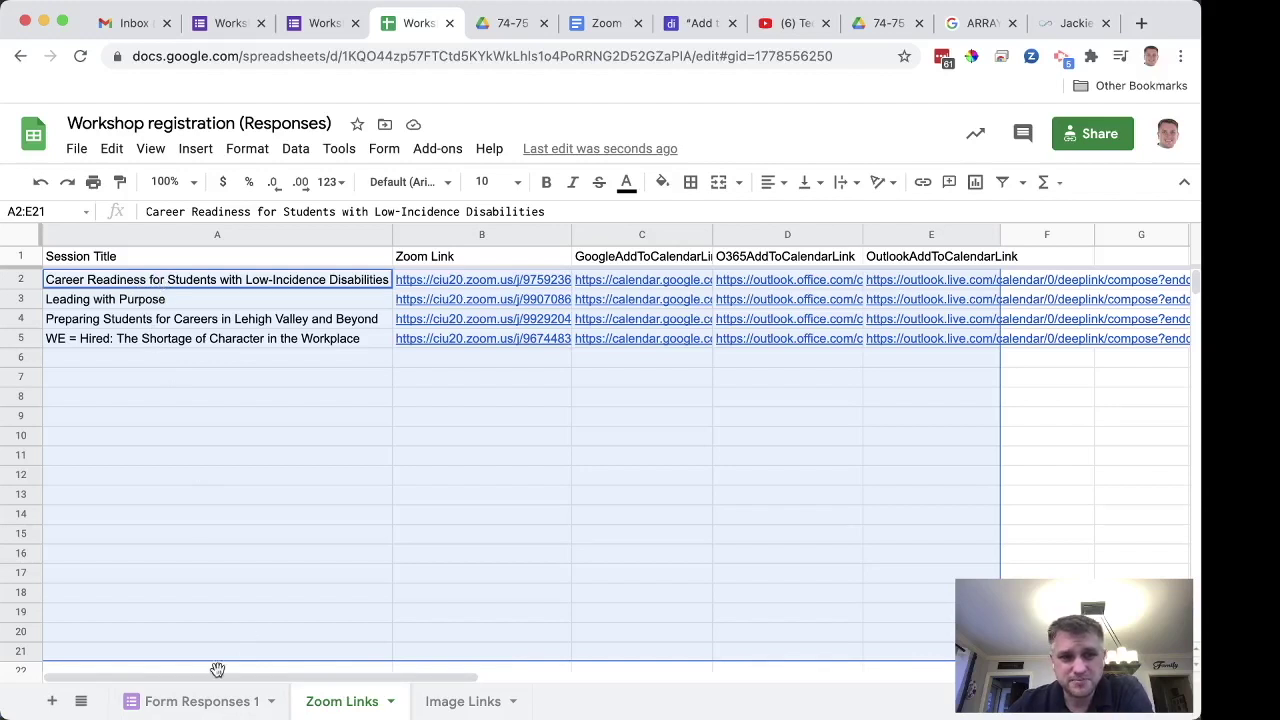
{"action": "left_click", "coordinate": [200, 701]}
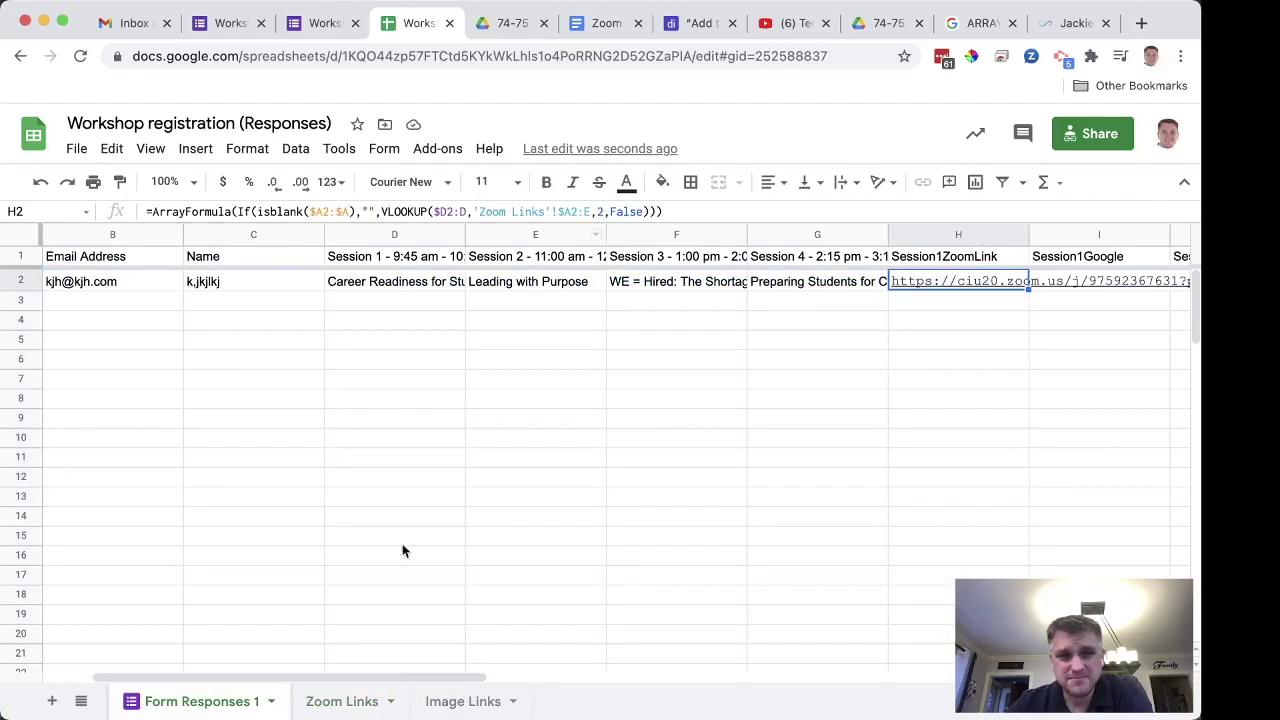
{"action": "left_click", "coordinate": [332, 705]}
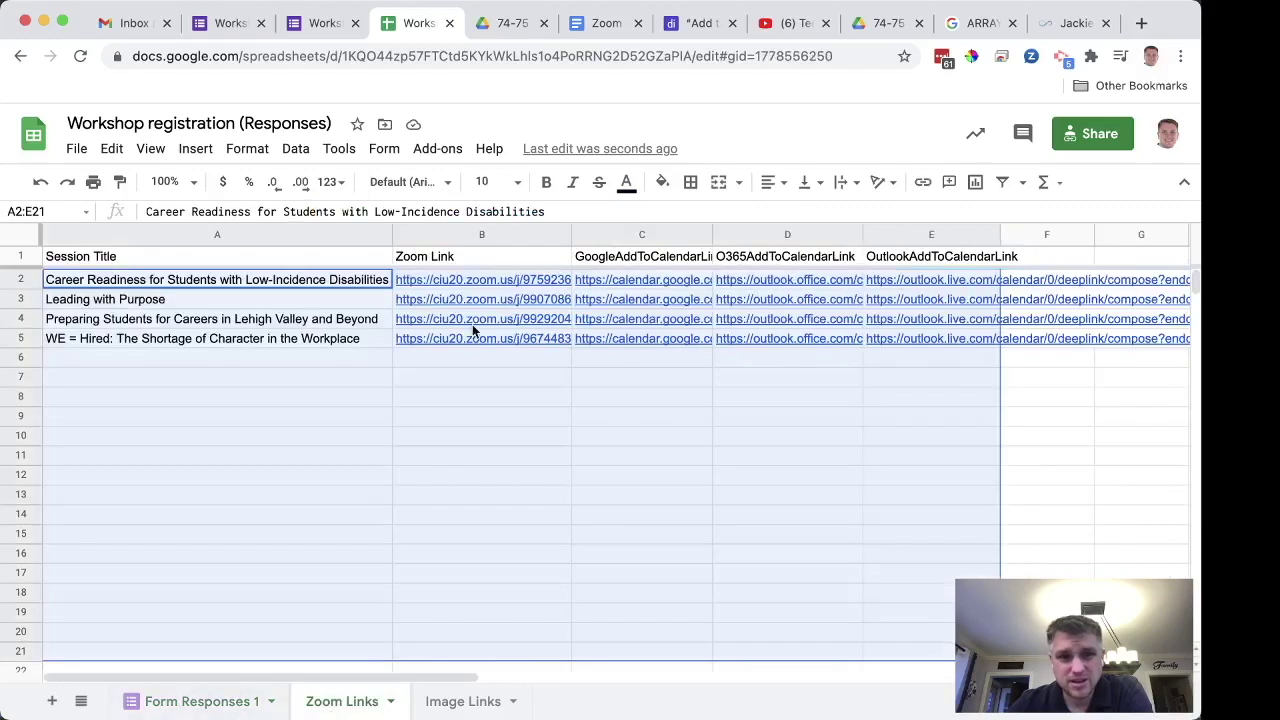
{"action": "mouse_move", "coordinate": [457, 278]}
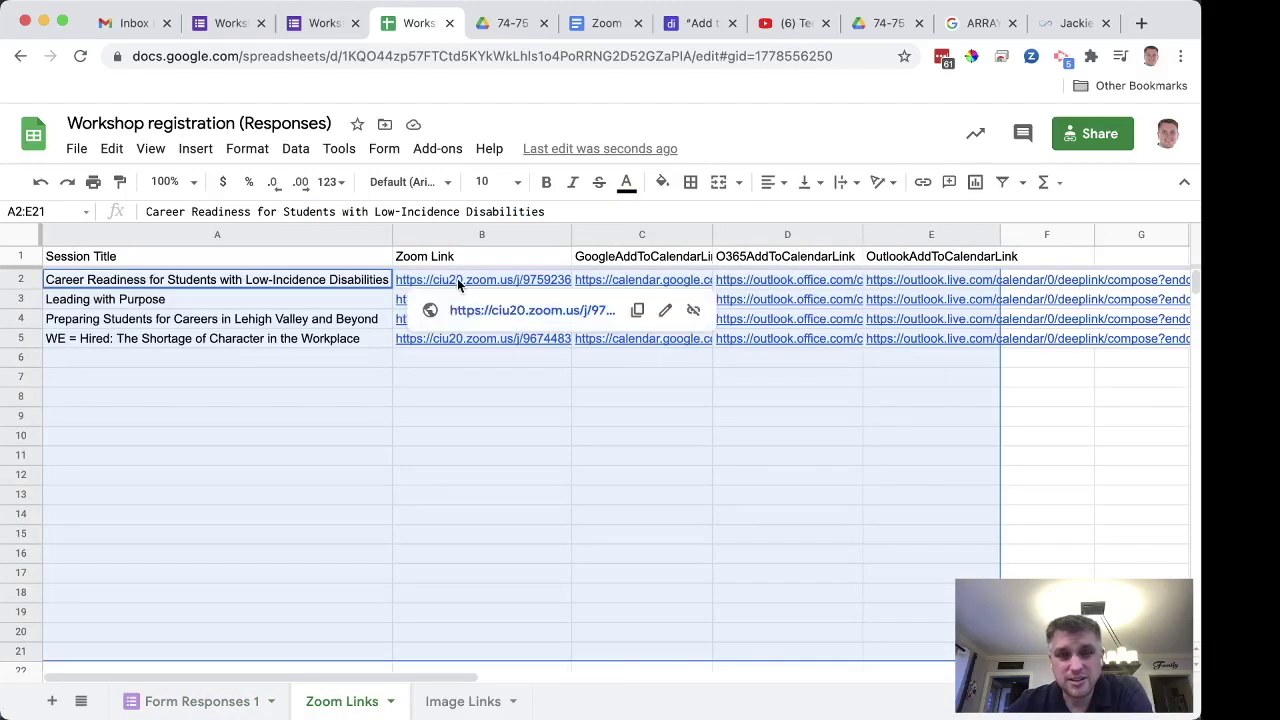
{"action": "left_click", "coordinate": [215, 703]}
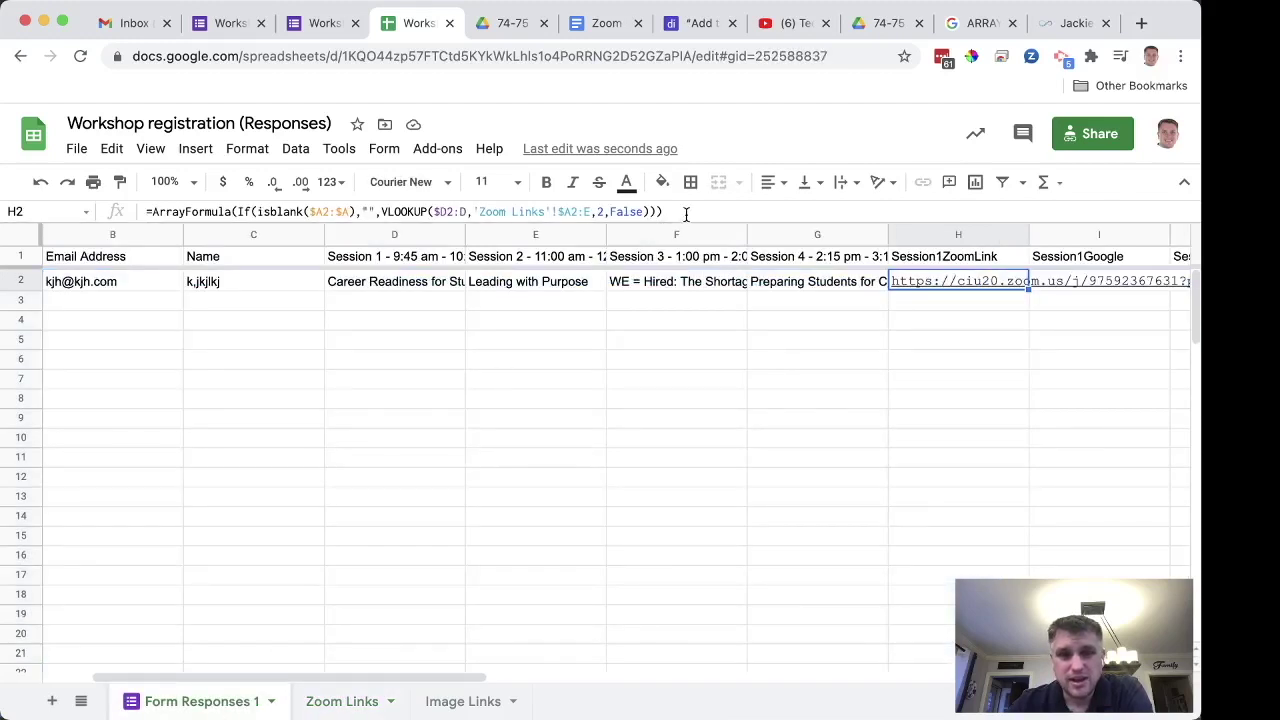
{"action": "mouse_move", "coordinate": [1027, 287]}
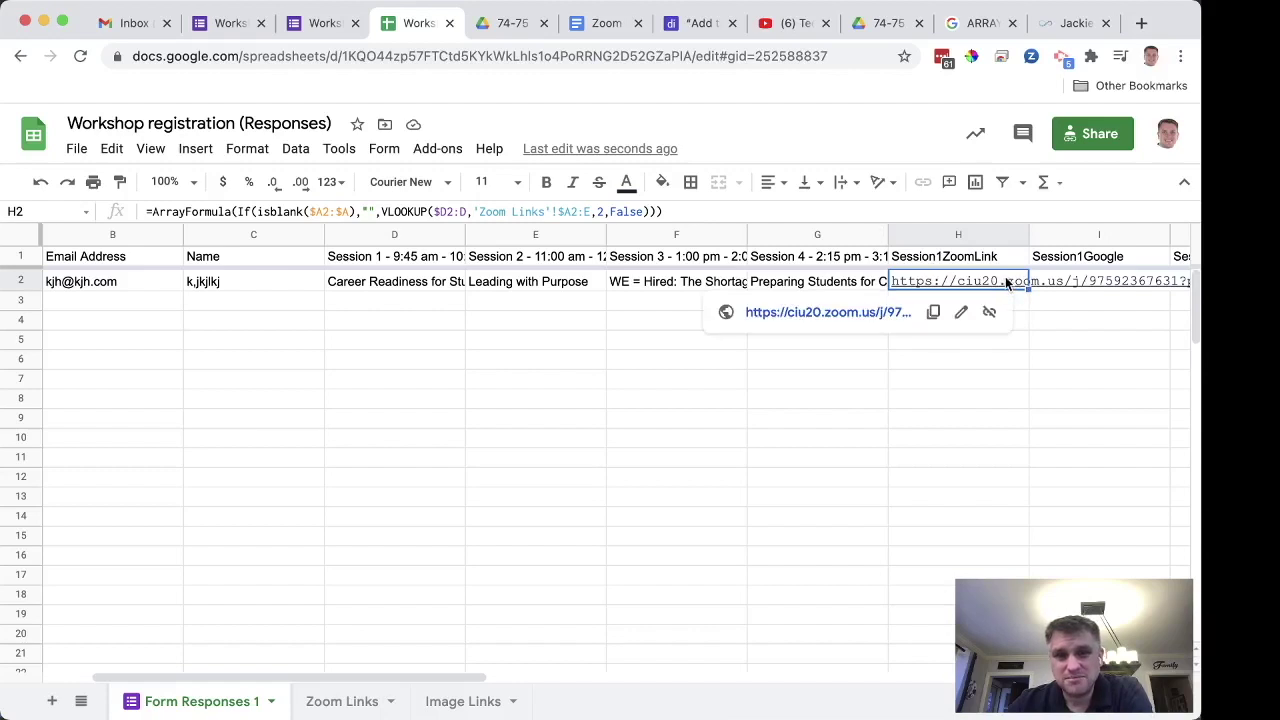
{"action": "left_click", "coordinate": [1017, 301]}
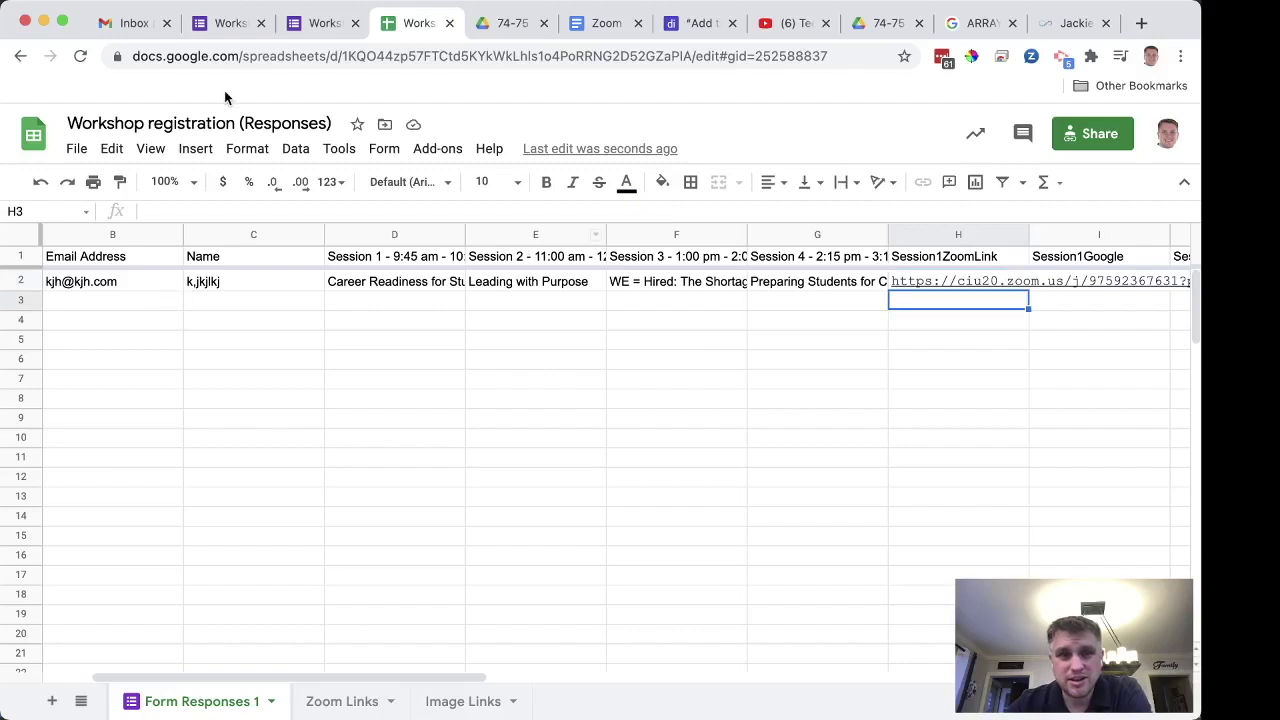
Step: Open the form's live version and fill in another test email address and name
{"action": "left_click", "coordinate": [238, 31]}
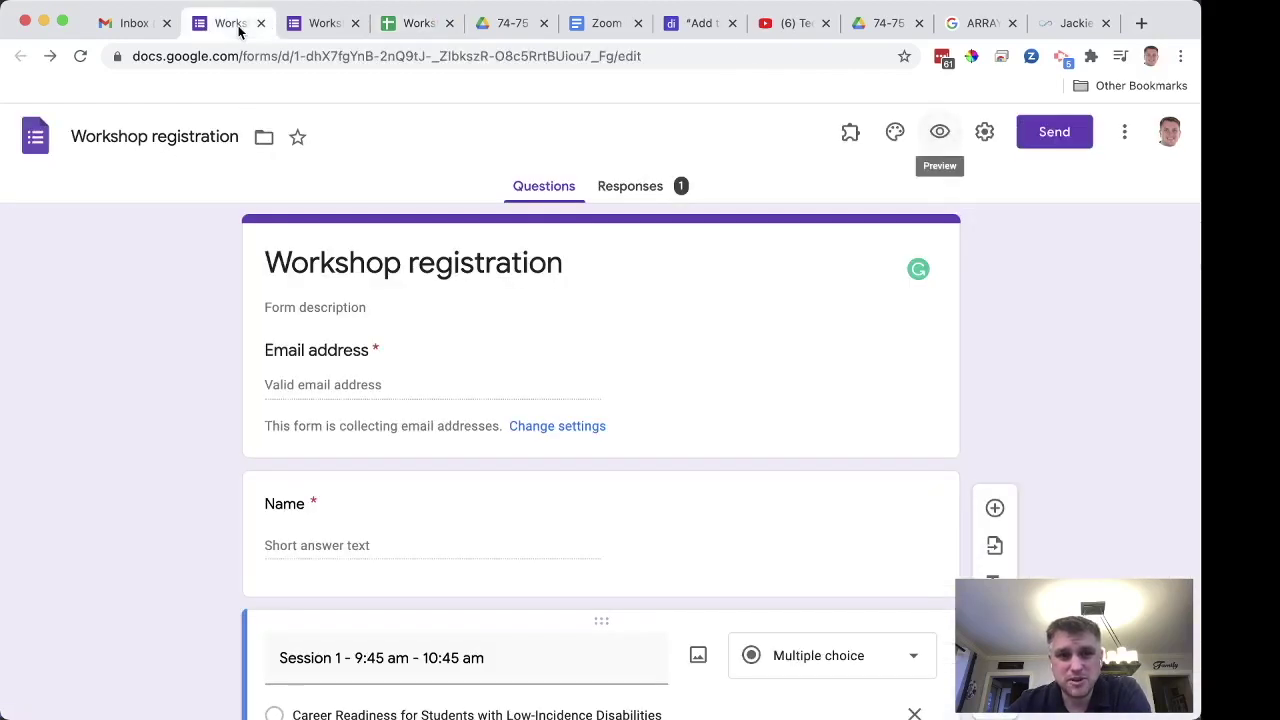
{"action": "left_click", "coordinate": [944, 133]}
{"action": "left_click", "coordinate": [422, 327]}
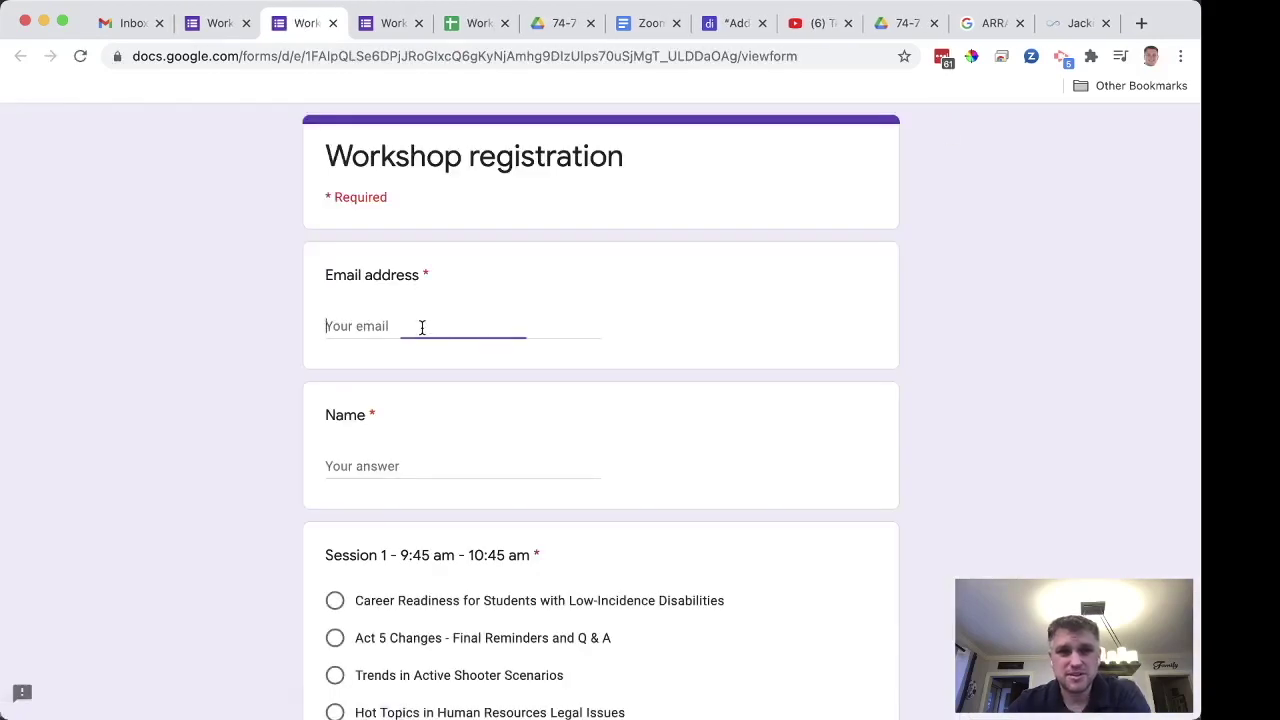
{"action": "type", "text": "kjhkjh@kjh"}
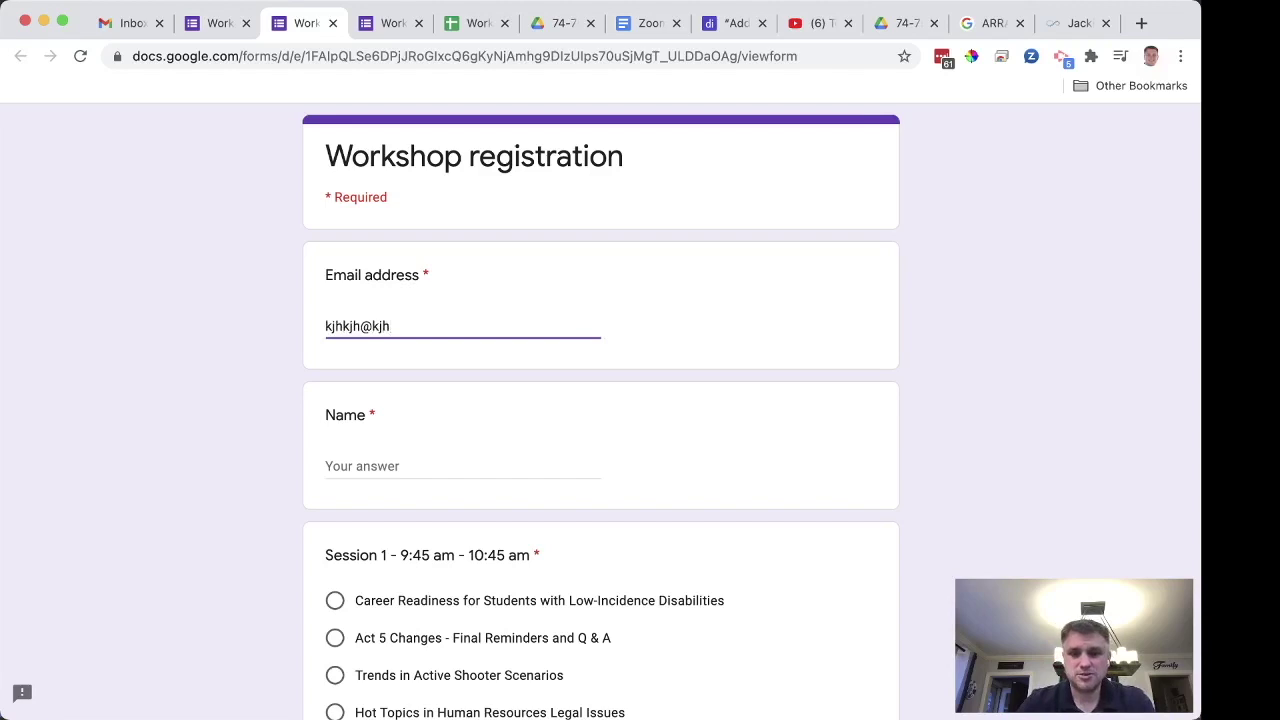
{"action": "type", "text": ".com"}
{"action": "key", "text": "Tab"}
{"action": "type", "text": "jkhkjhkjh"}
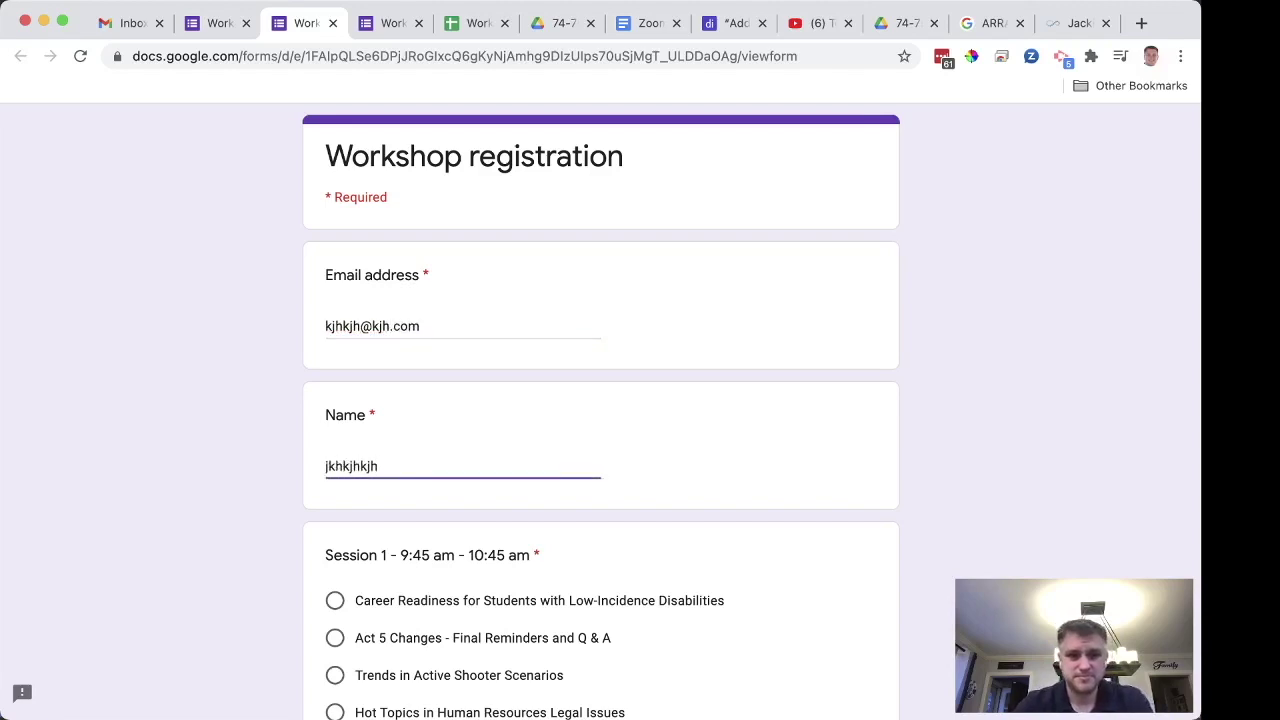
Step: Select Career Readiness, Leading with Purpose, WE = Hired and Preparing Students for Careers, and submit
{"action": "scroll", "coordinate": [414, 337], "scroll_direction": "down", "scroll_amount": 5}
{"action": "left_click", "coordinate": [335, 230]}
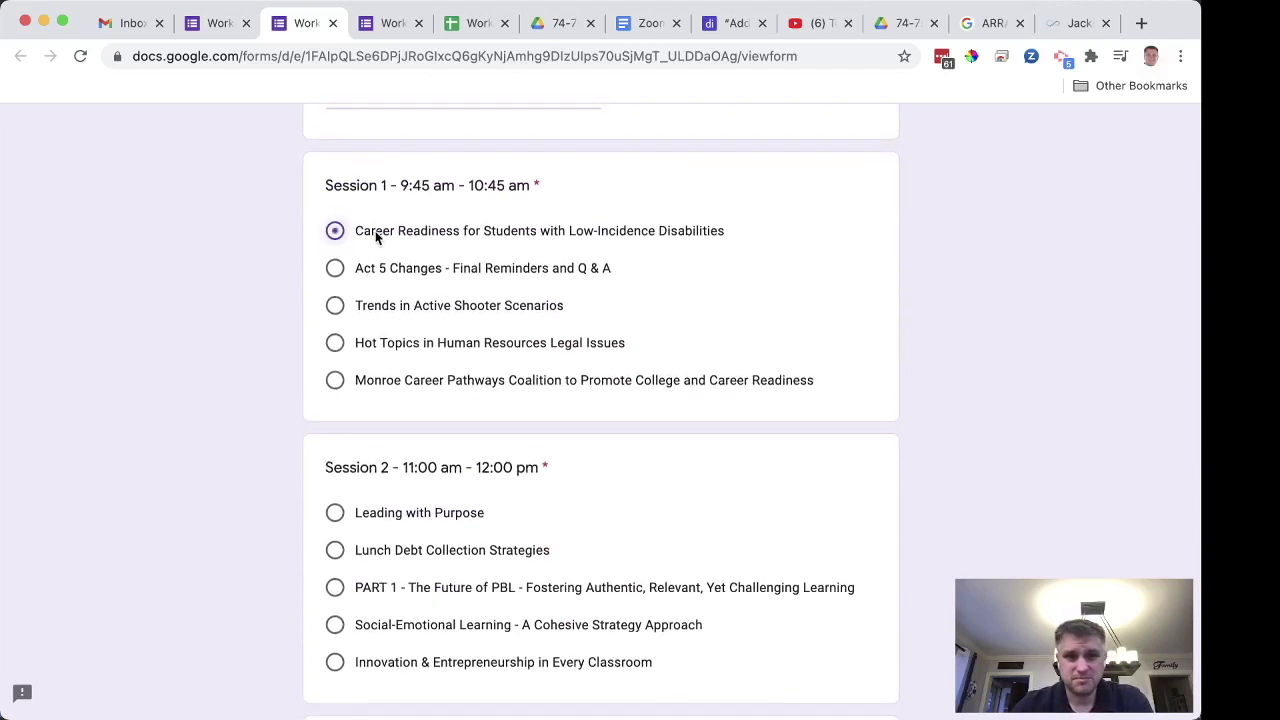
{"action": "left_click", "coordinate": [365, 513]}
{"action": "scroll", "coordinate": [366, 514], "scroll_direction": "down", "scroll_amount": 5}
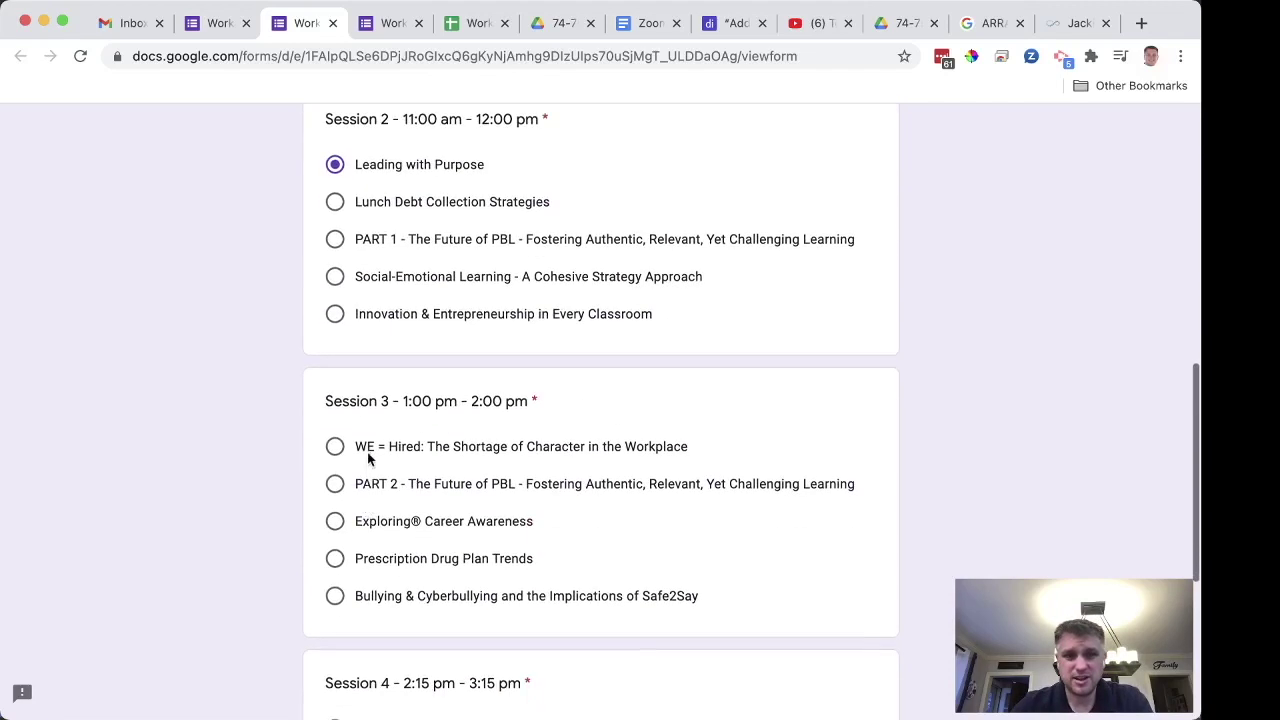
{"action": "left_click", "coordinate": [366, 451]}
{"action": "scroll", "coordinate": [368, 455], "scroll_direction": "down", "scroll_amount": 4}
{"action": "left_click", "coordinate": [368, 451]}
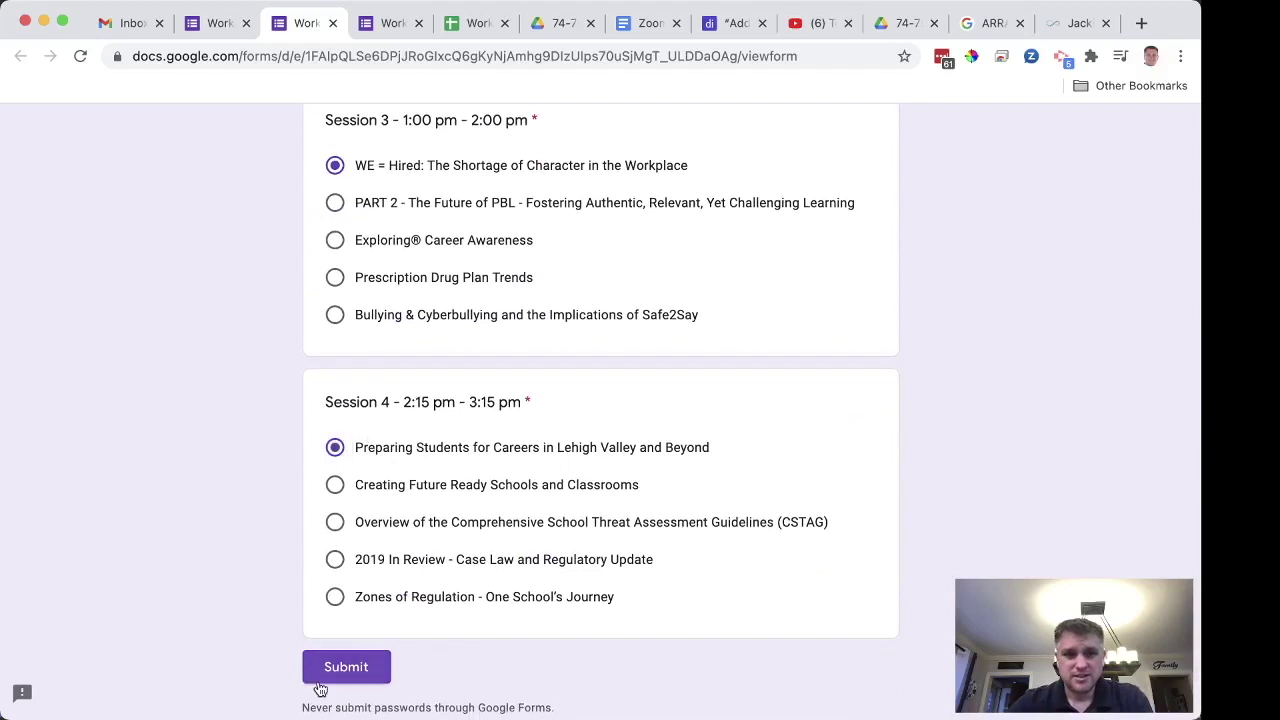
{"action": "left_click", "coordinate": [346, 666]}
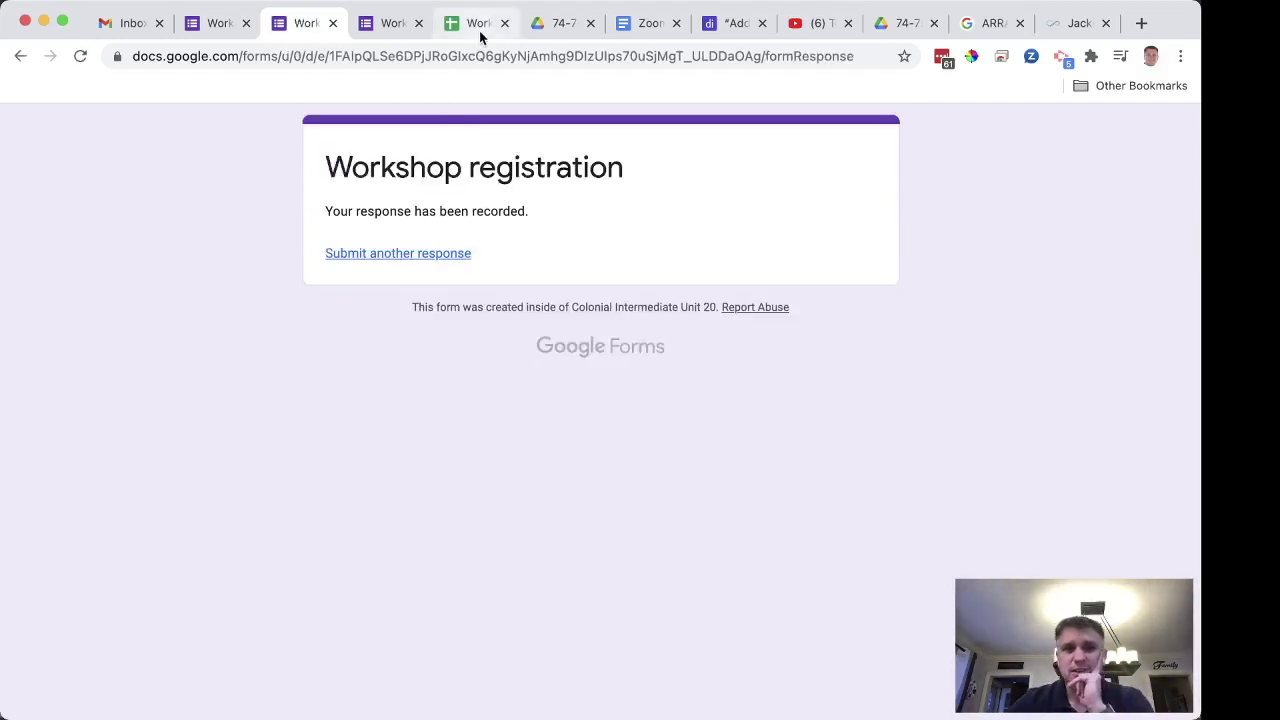
Step: Copy H2's lookup ArrayFormula from the formula bar and paste it into Session2ZoomLink cell L2
{"action": "left_click", "coordinate": [482, 27]}
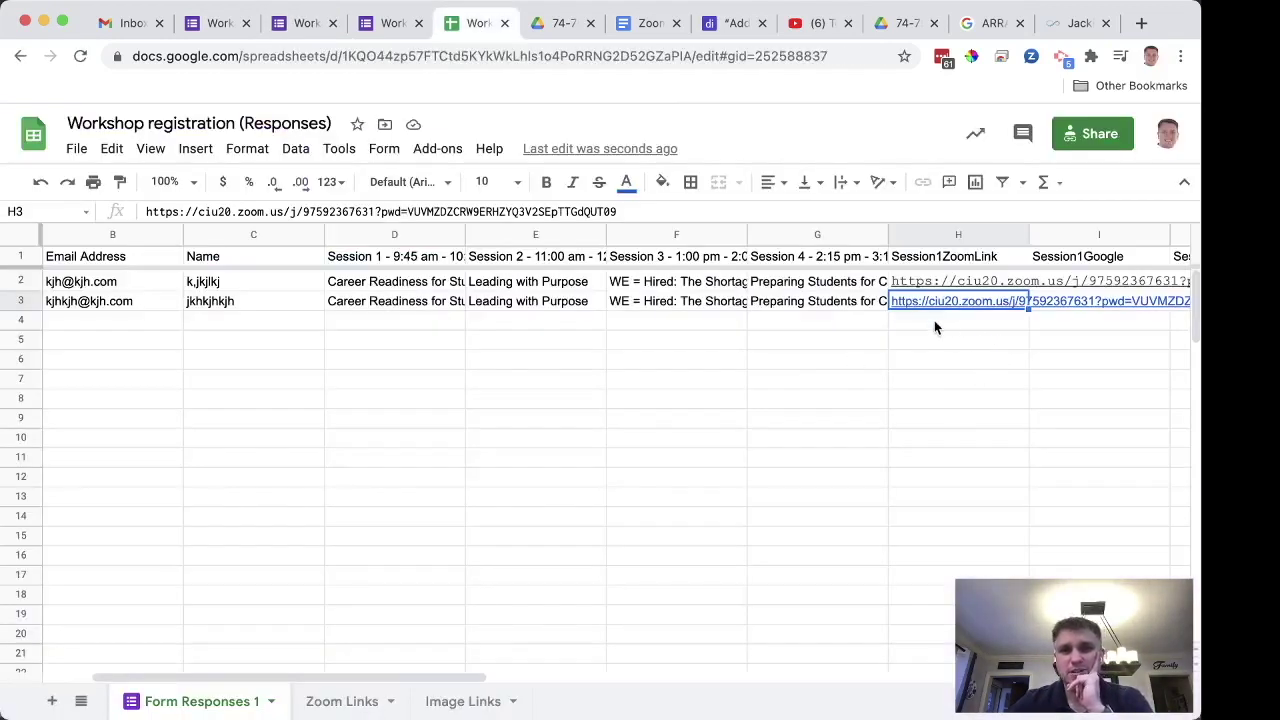
{"action": "mouse_move", "coordinate": [943, 301]}
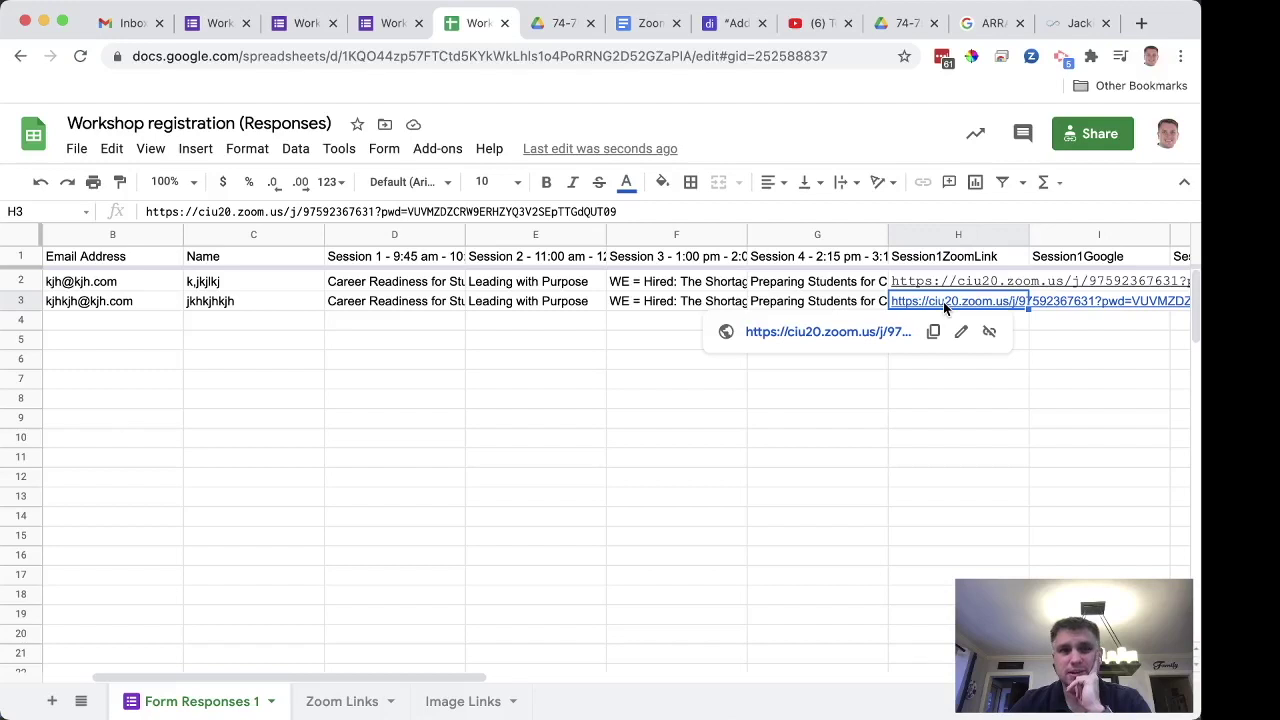
{"action": "left_click", "coordinate": [937, 286]}
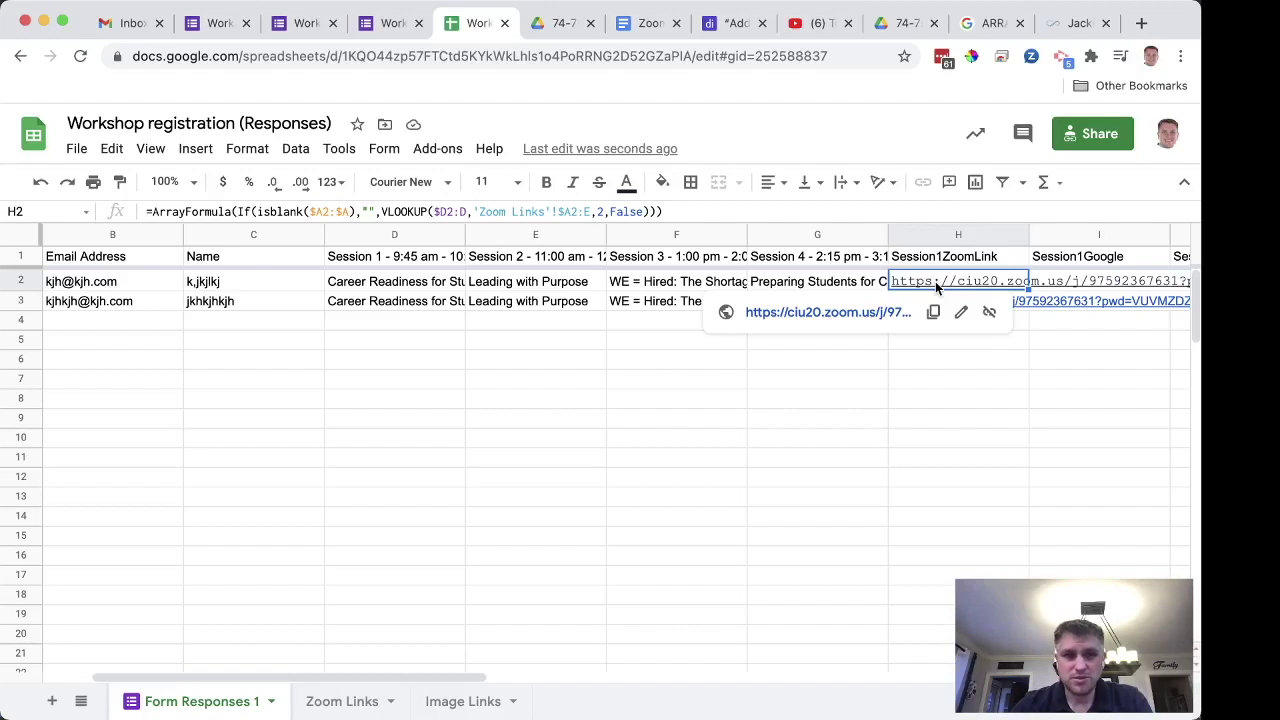
{"action": "left_click", "coordinate": [736, 210]}
{"action": "key", "text": "ctrl+a"}
{"action": "key", "text": "ctrl+c"}
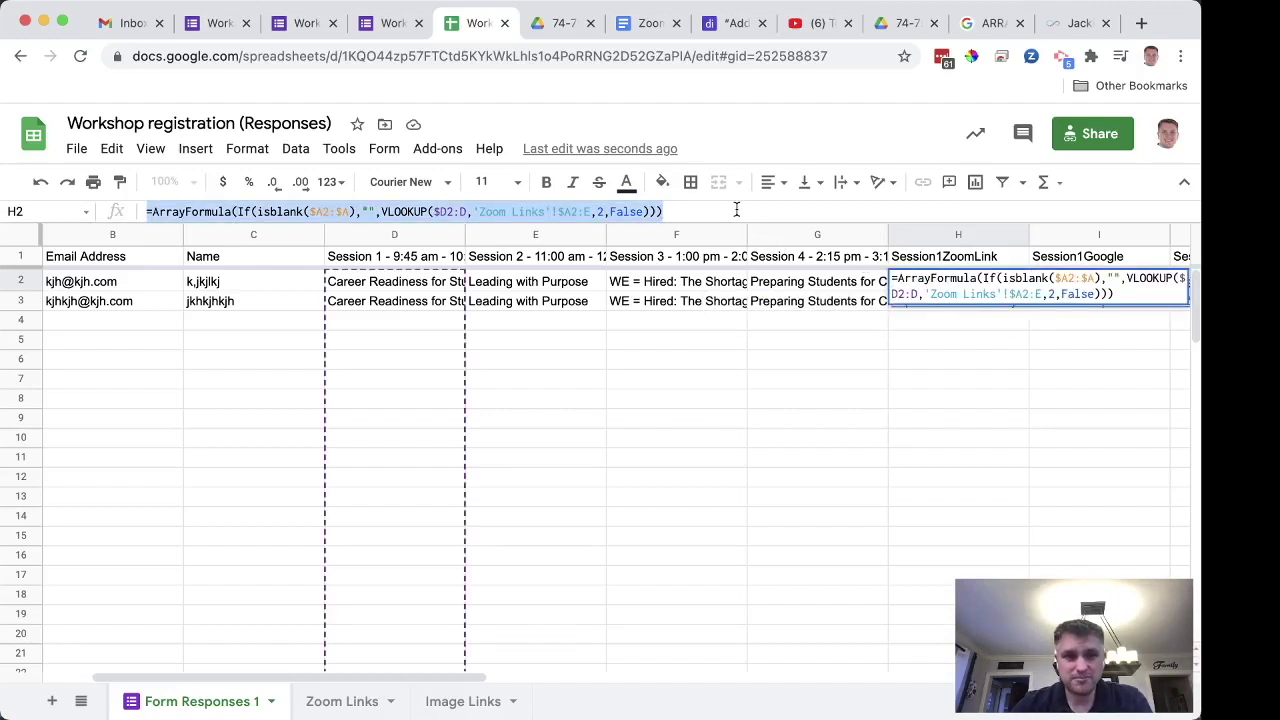
{"action": "left_click", "coordinate": [803, 355]}
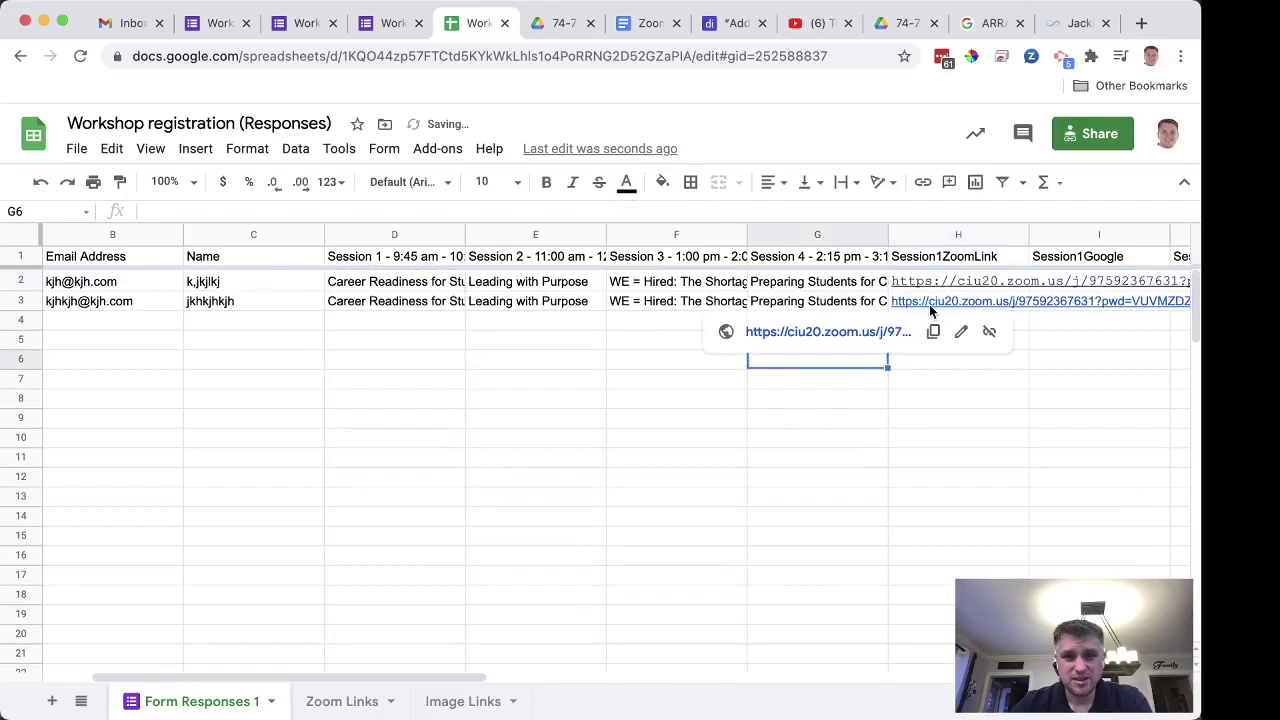
{"action": "scroll", "coordinate": [929, 308], "scroll_direction": "right", "scroll_amount": 3}
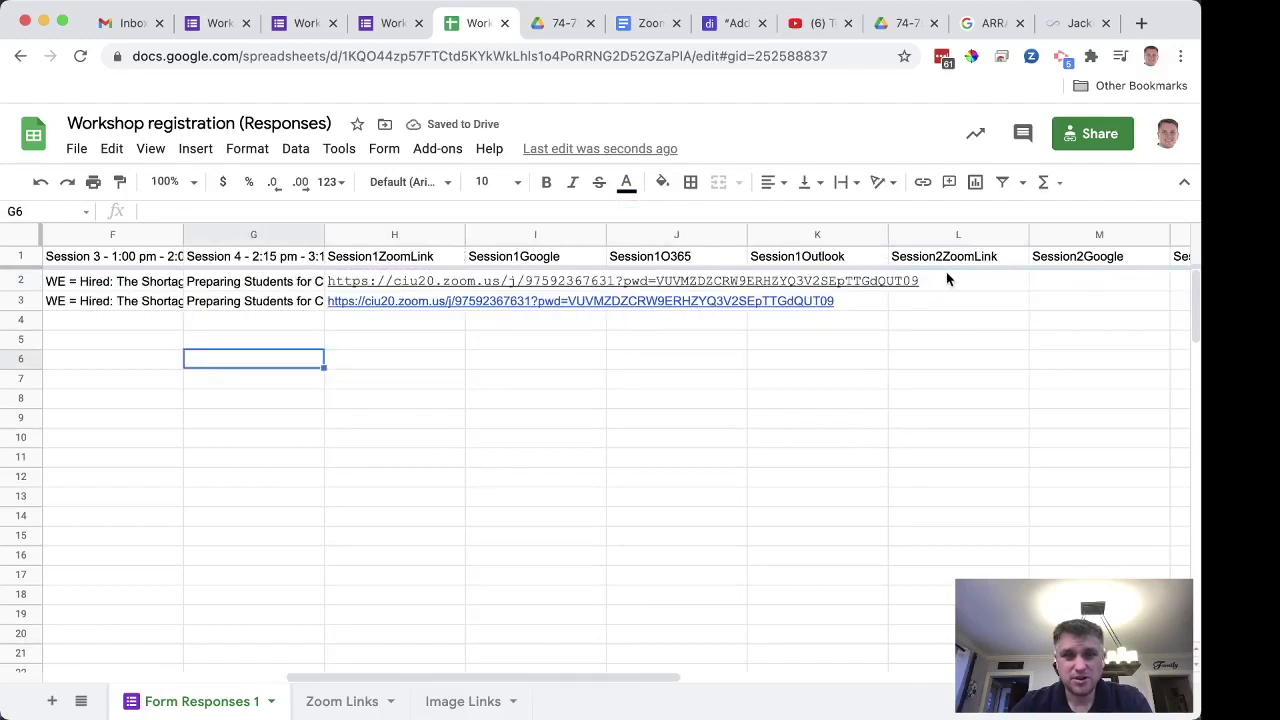
{"action": "left_click", "coordinate": [958, 285]}
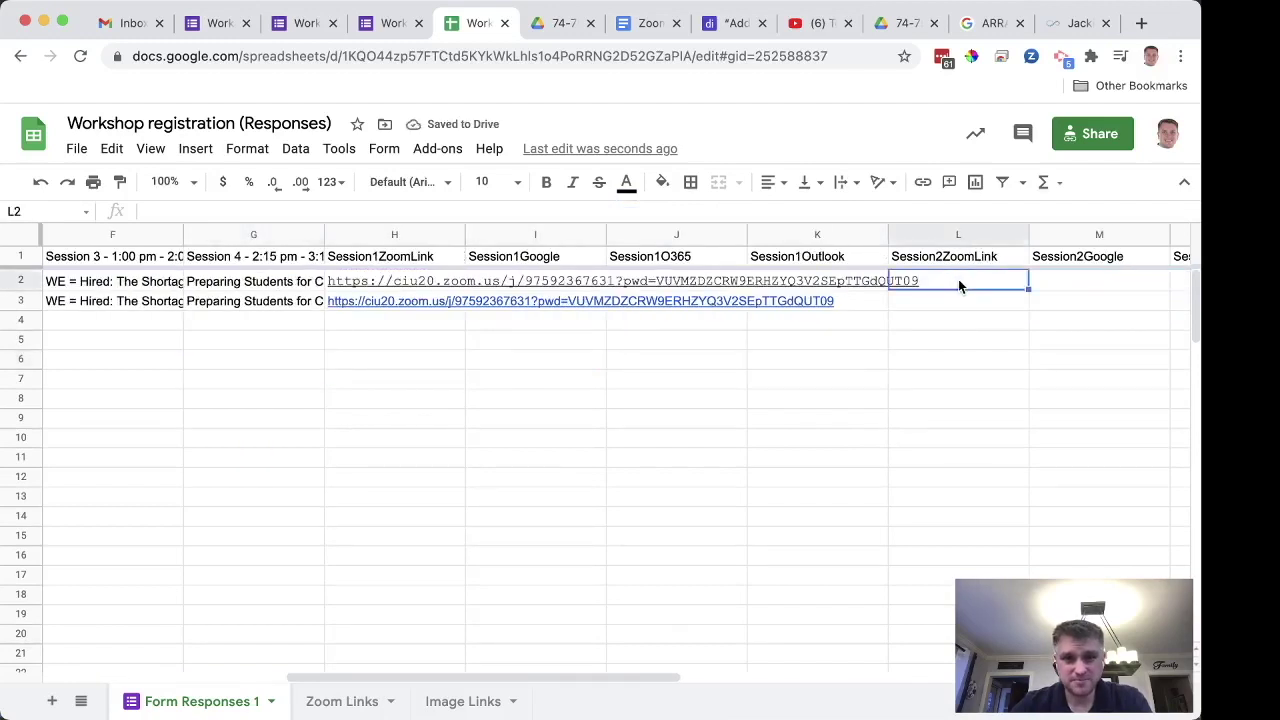
{"action": "key", "text": "ctrl+v"}
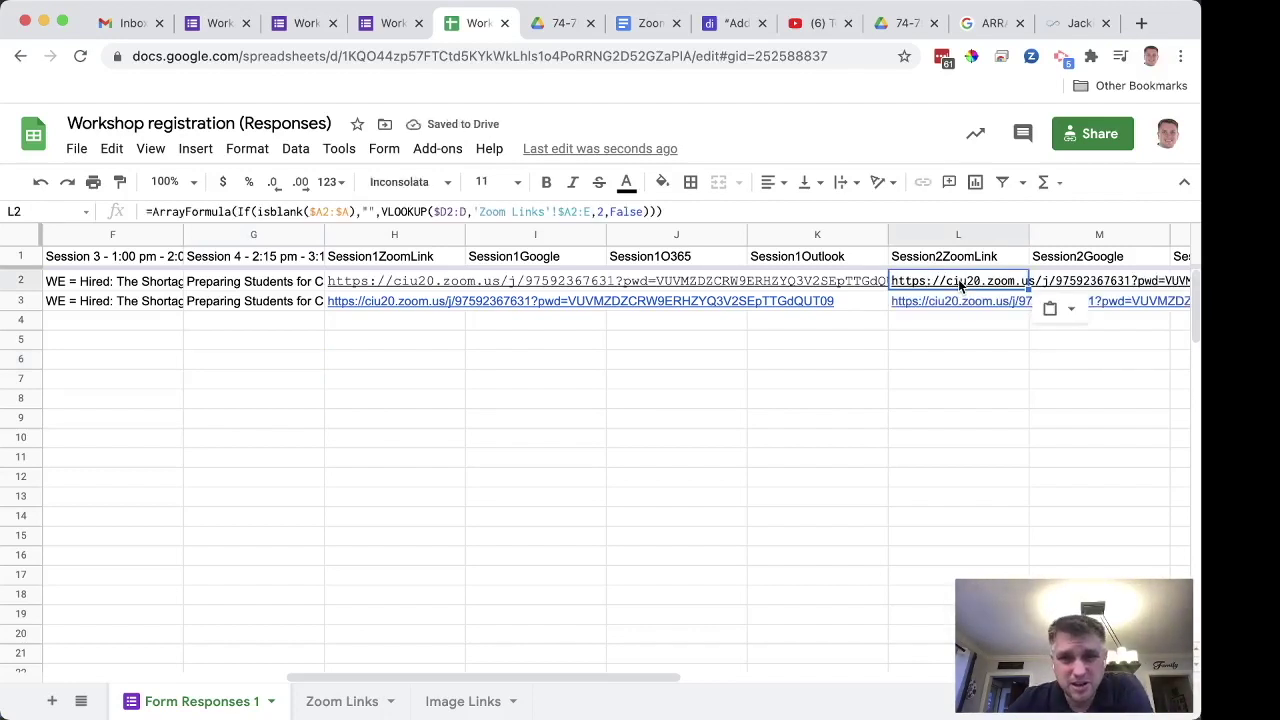
Step: Change L2's VLOOKUP search range from $D2:D to $E2:E
{"action": "double_click", "coordinate": [958, 283]}
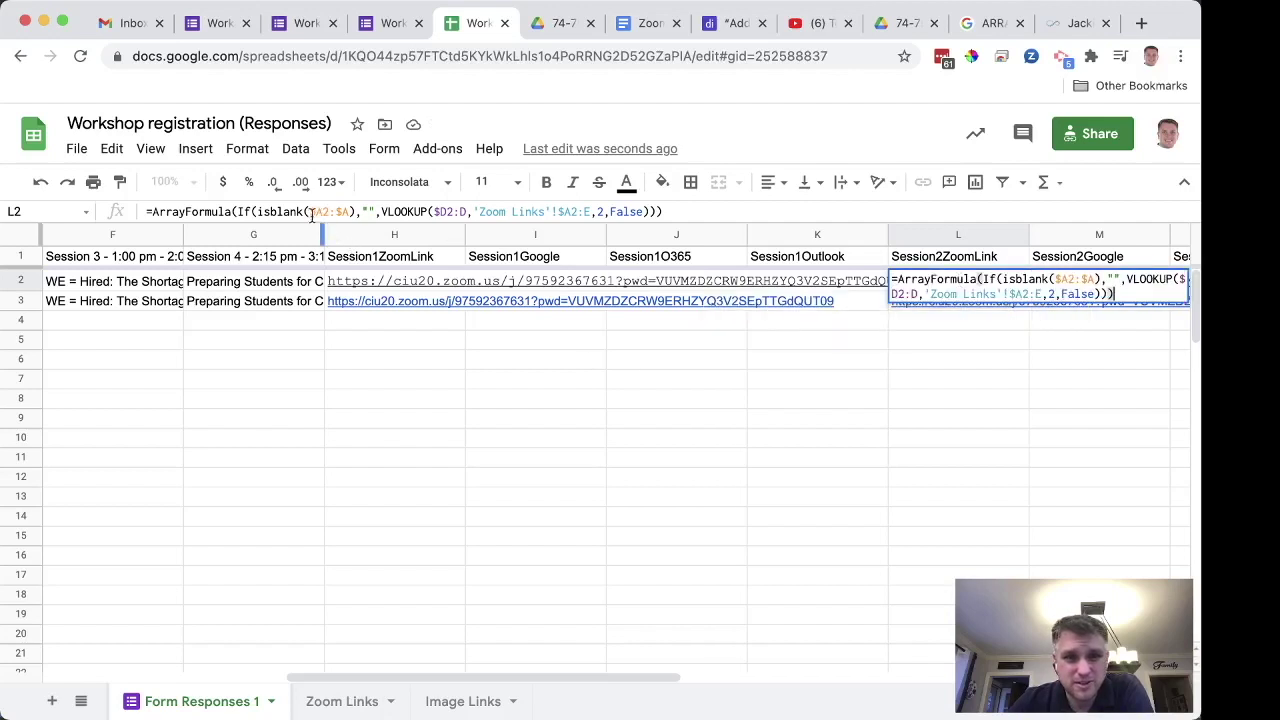
{"action": "scroll", "coordinate": [391, 311], "scroll_direction": "left", "scroll_amount": 5}
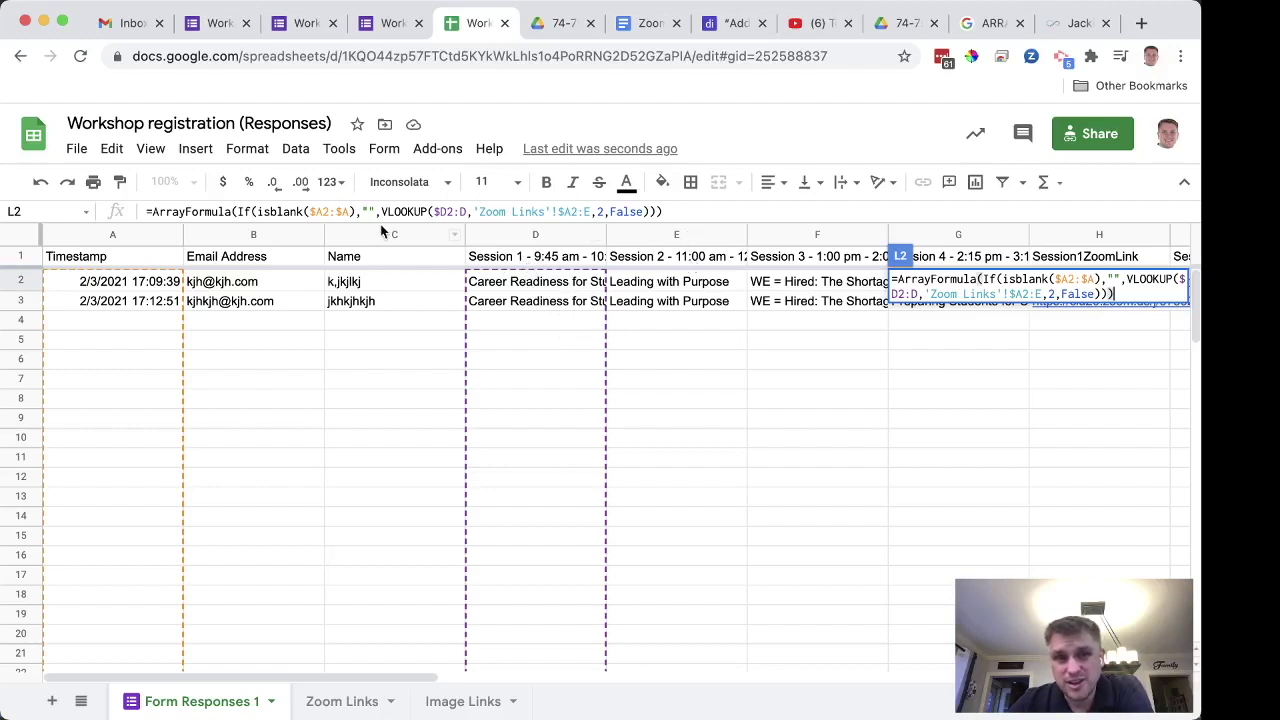
{"action": "left_click", "coordinate": [580, 211]}
{"action": "double_click", "coordinate": [447, 211]}
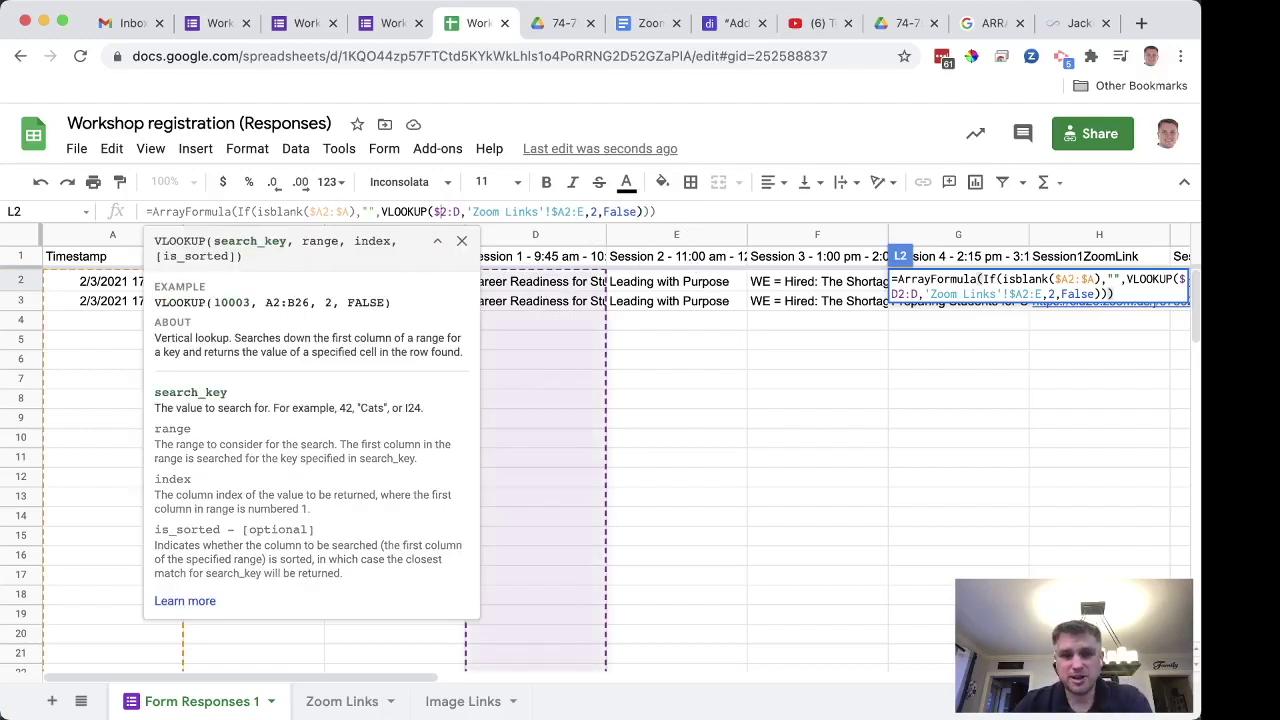
{"action": "type", "text": "E2"}
{"action": "key", "text": "BackSpace"}
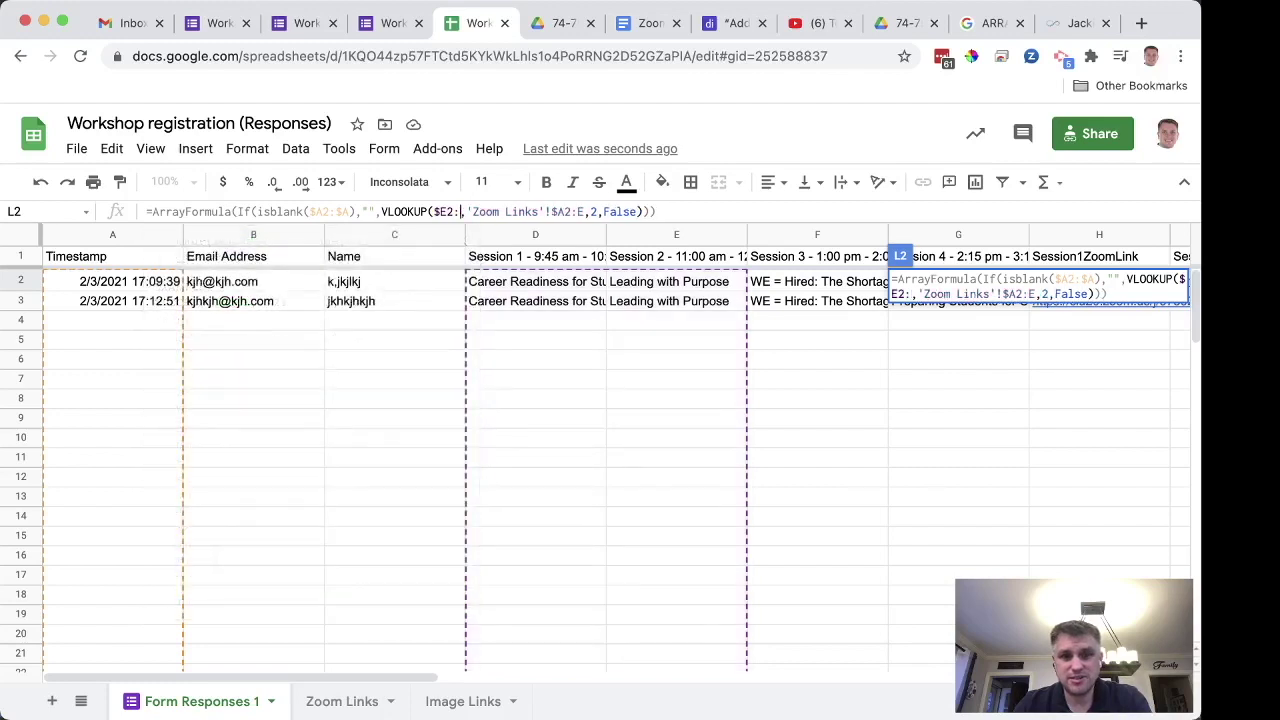
{"action": "type", "text": "E"}
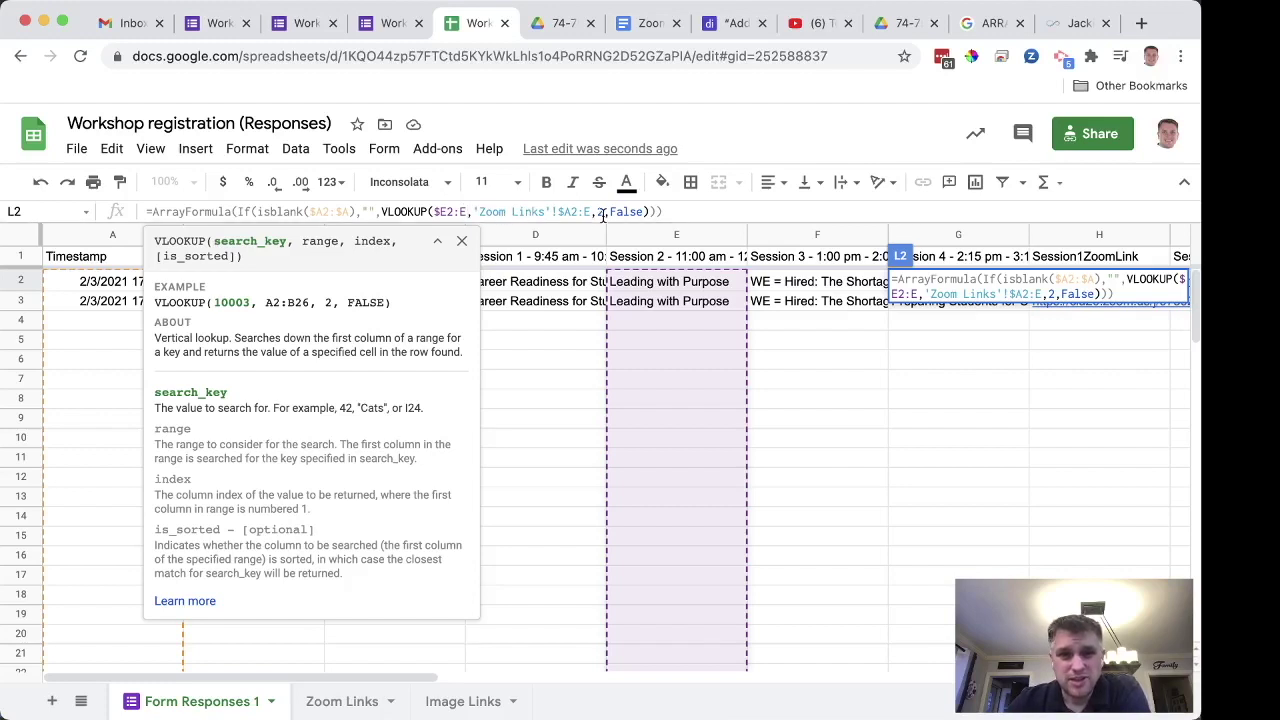
Step: Cross-check the Session 2 formula against the Zoom Links table and reselect L2
{"action": "left_click", "coordinate": [350, 701]}
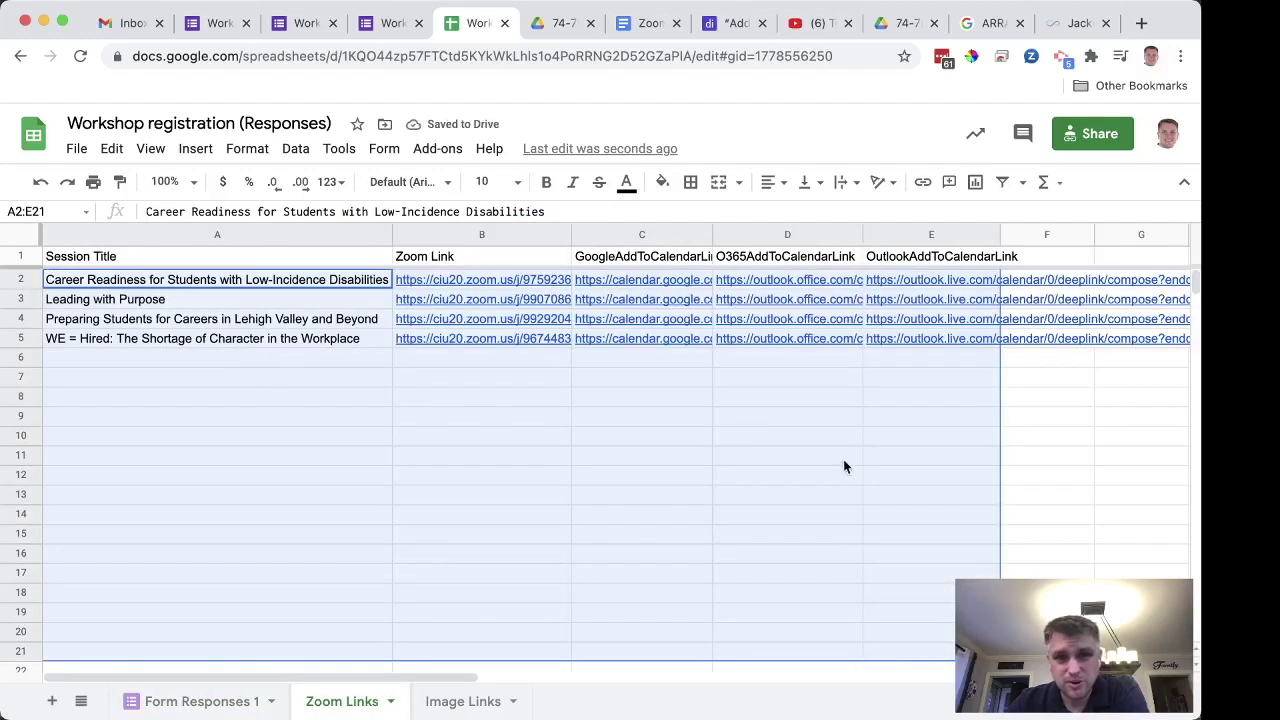
{"action": "left_click", "coordinate": [183, 708]}
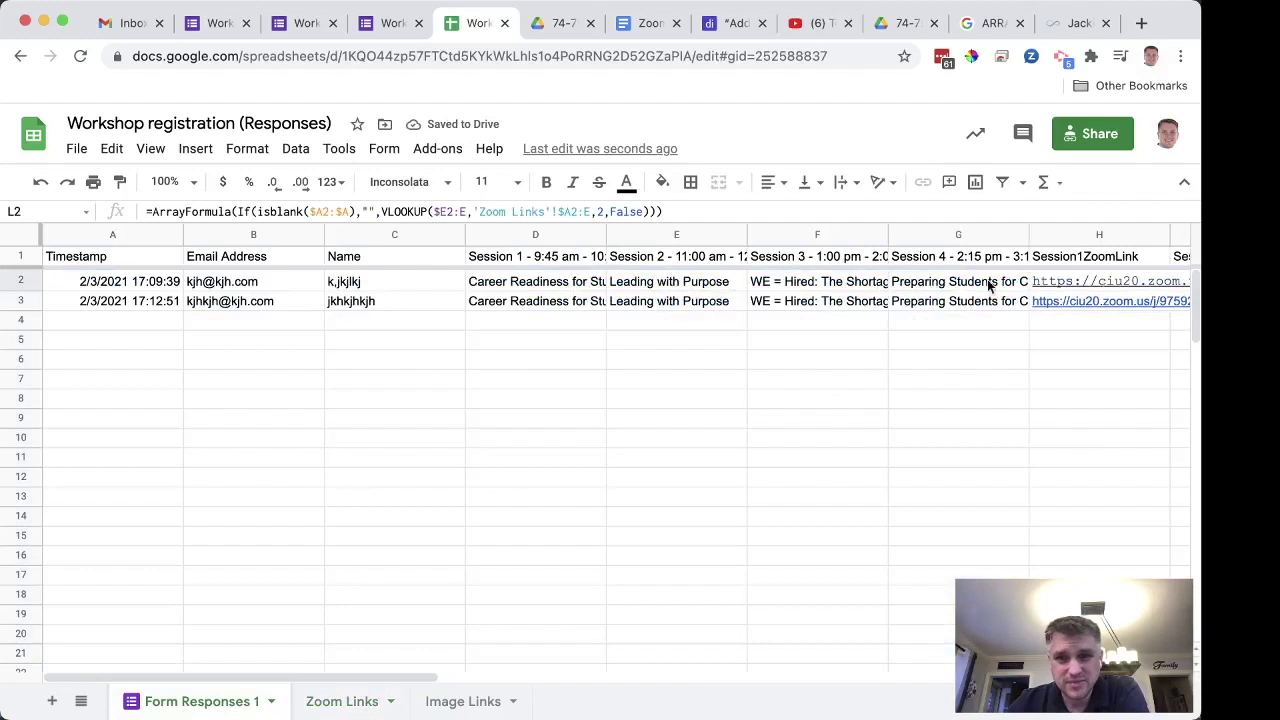
{"action": "scroll", "coordinate": [1096, 302], "scroll_direction": "right", "scroll_amount": 4}
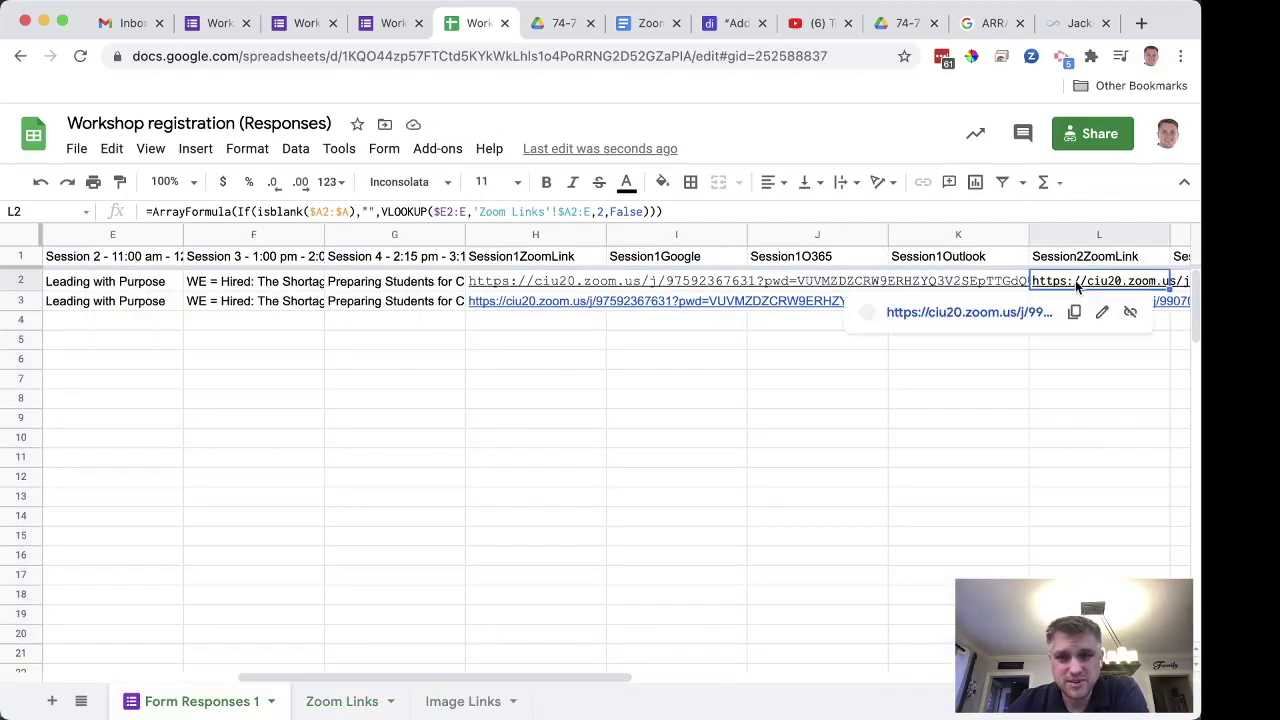
{"action": "double_click", "coordinate": [1075, 281]}
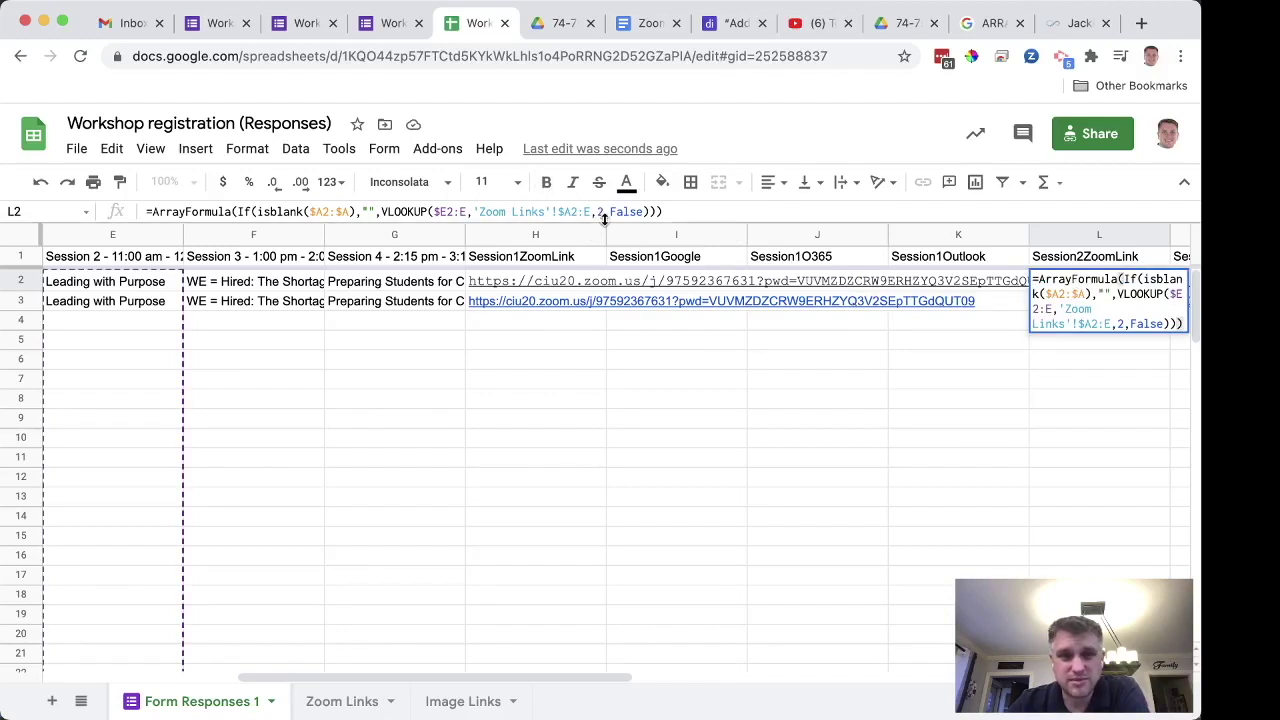
{"action": "left_click", "coordinate": [340, 703]}
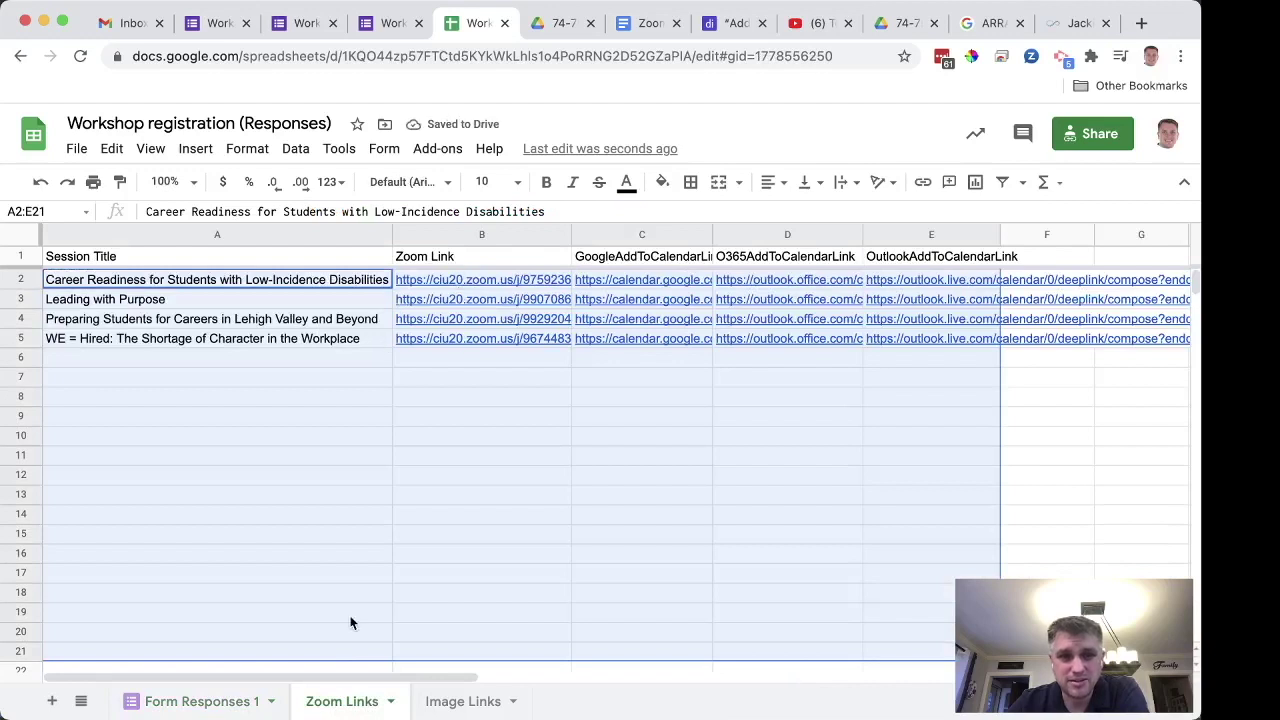
{"action": "left_click", "coordinate": [225, 715]}
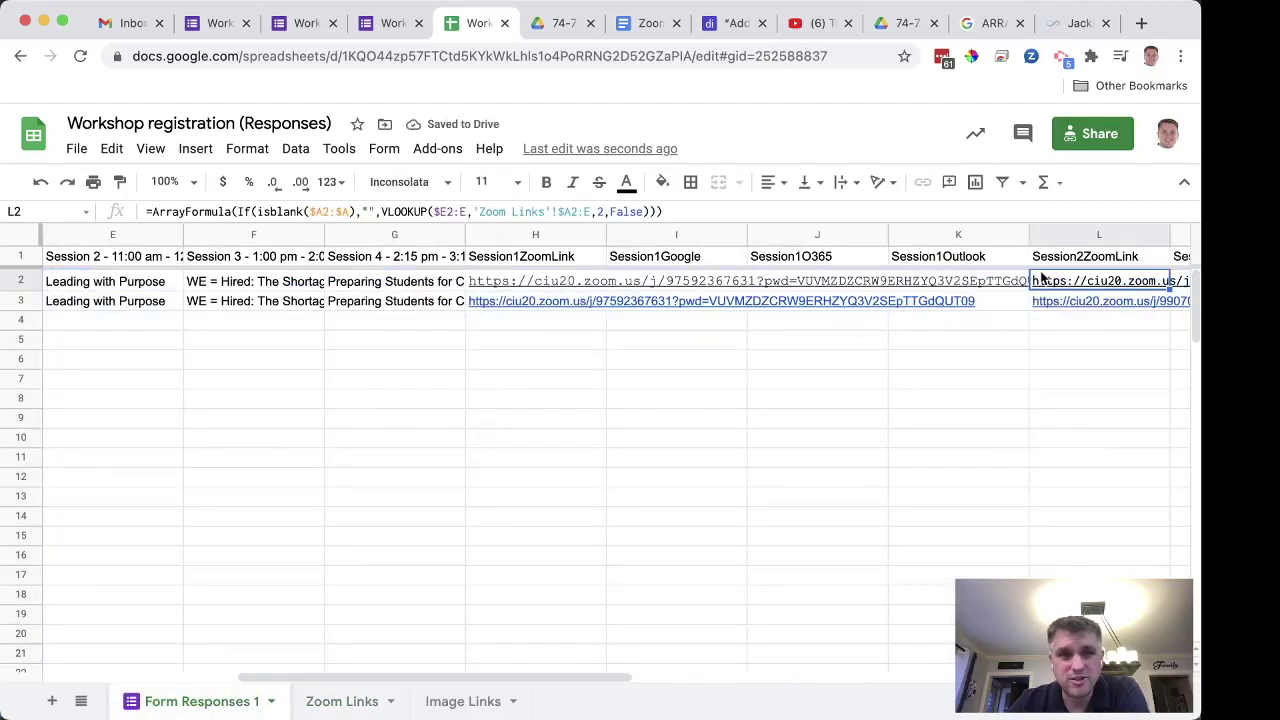
{"action": "mouse_move", "coordinate": [1045, 282]}
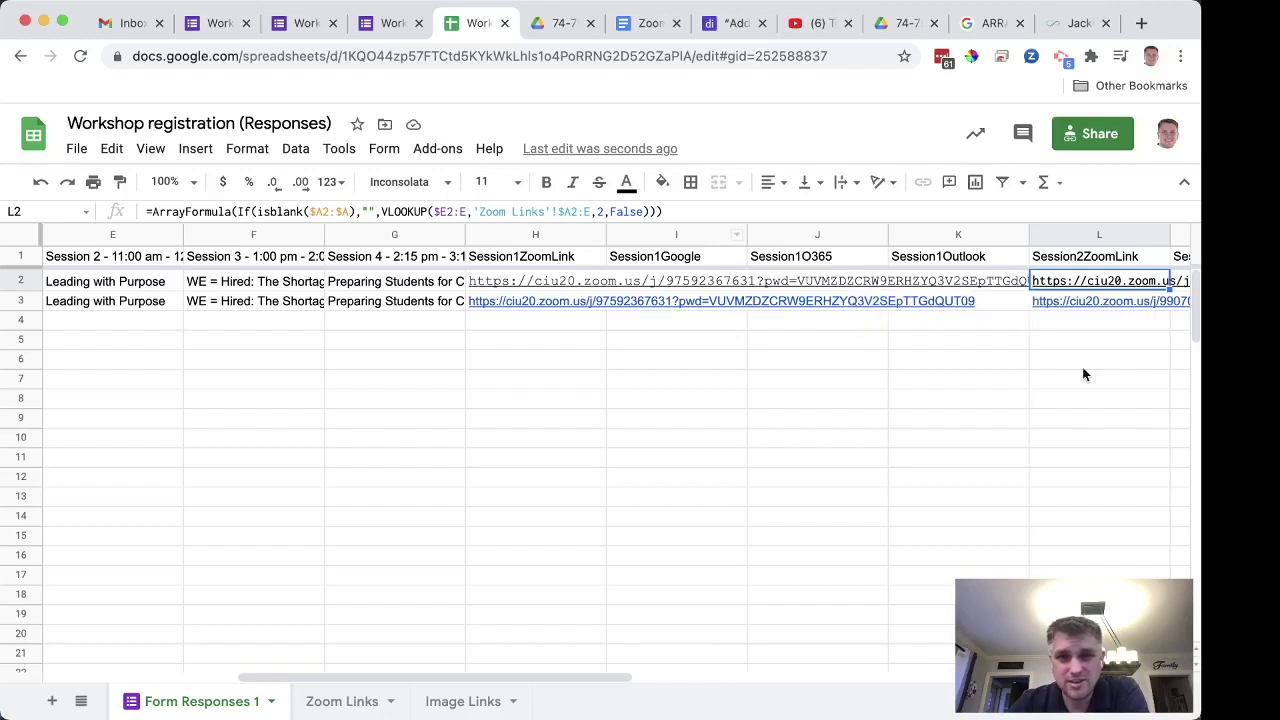
{"action": "left_click", "coordinate": [1128, 383]}
{"action": "left_click", "coordinate": [1094, 283]}
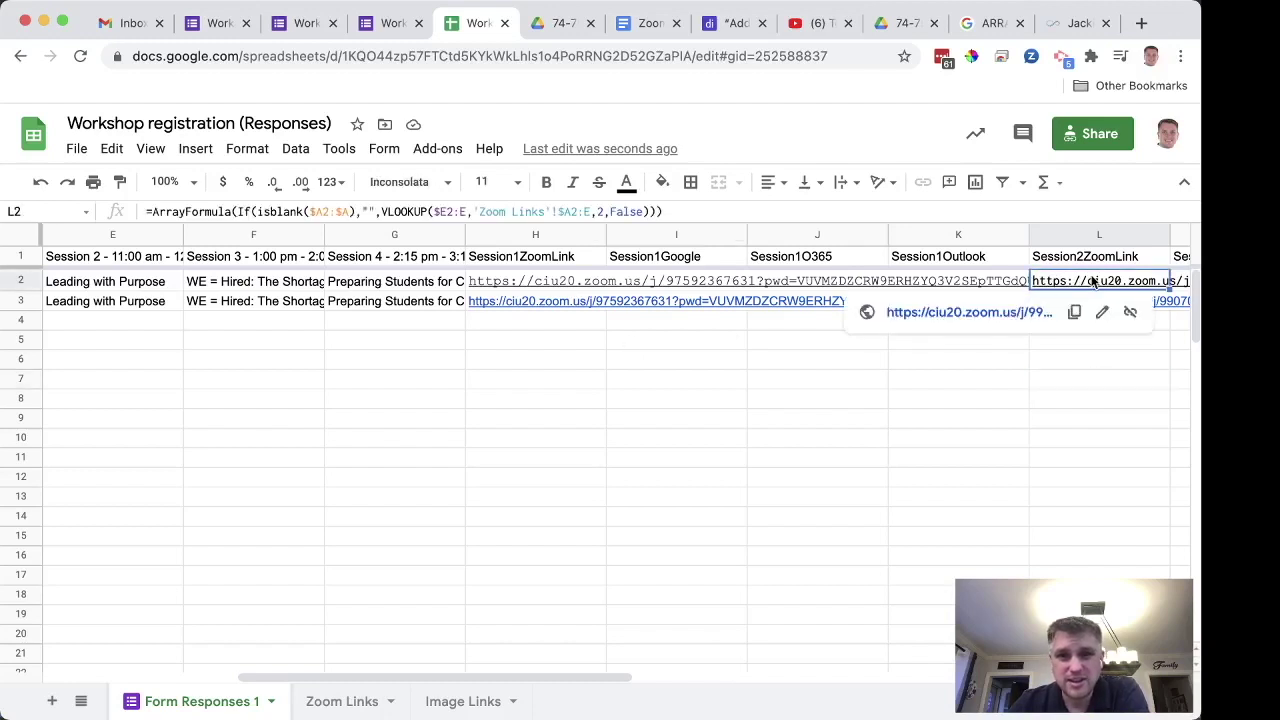
Step: Paste the copied lookup ArrayFormula into Session3ZoomLink cell P2
{"action": "scroll", "coordinate": [1094, 283], "scroll_direction": "right", "scroll_amount": 5}
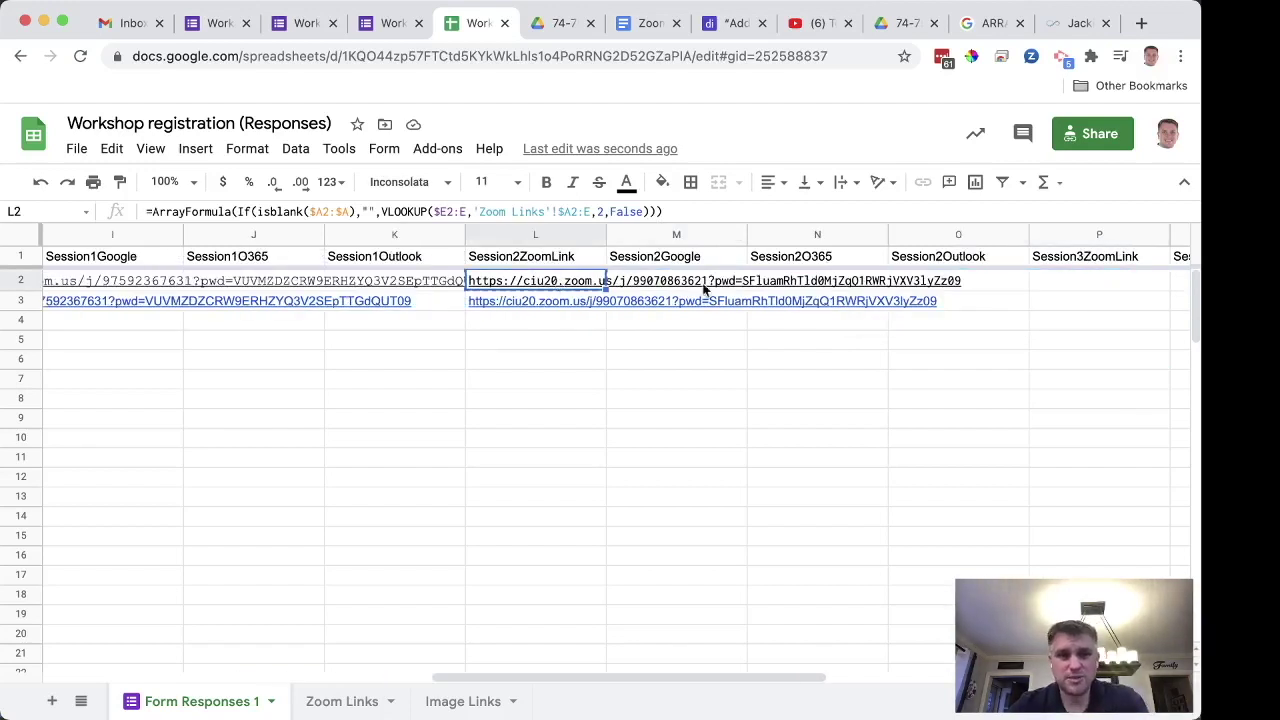
{"action": "scroll", "coordinate": [742, 300], "scroll_direction": "right", "scroll_amount": 4}
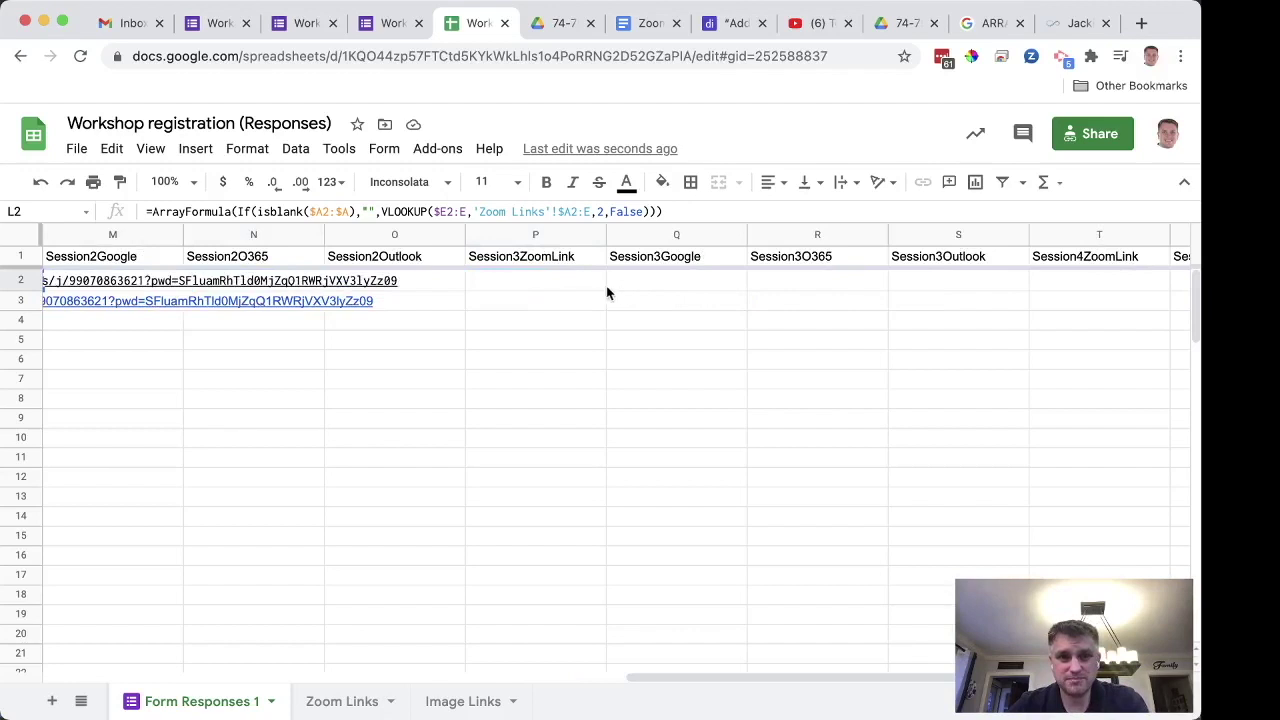
{"action": "left_click", "coordinate": [552, 281]}
{"action": "type", "text": "=ArrayFormula(If(isblank($A2:$A),\"\",VLOOKUP($E2:I,'Zoom Links'!$A2:I,2,False)))"}
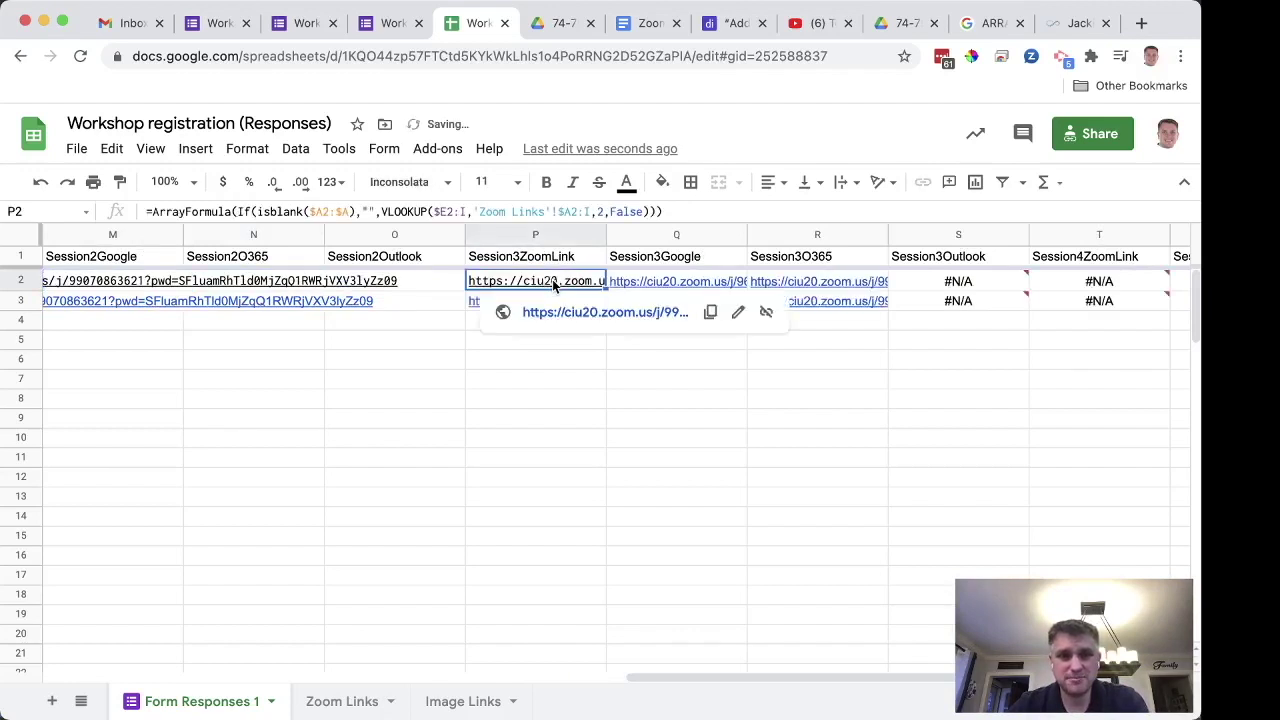
Step: Edit P2's lookup range to column F ($F2:F) and commit the formula
{"action": "double_click", "coordinate": [552, 281]}
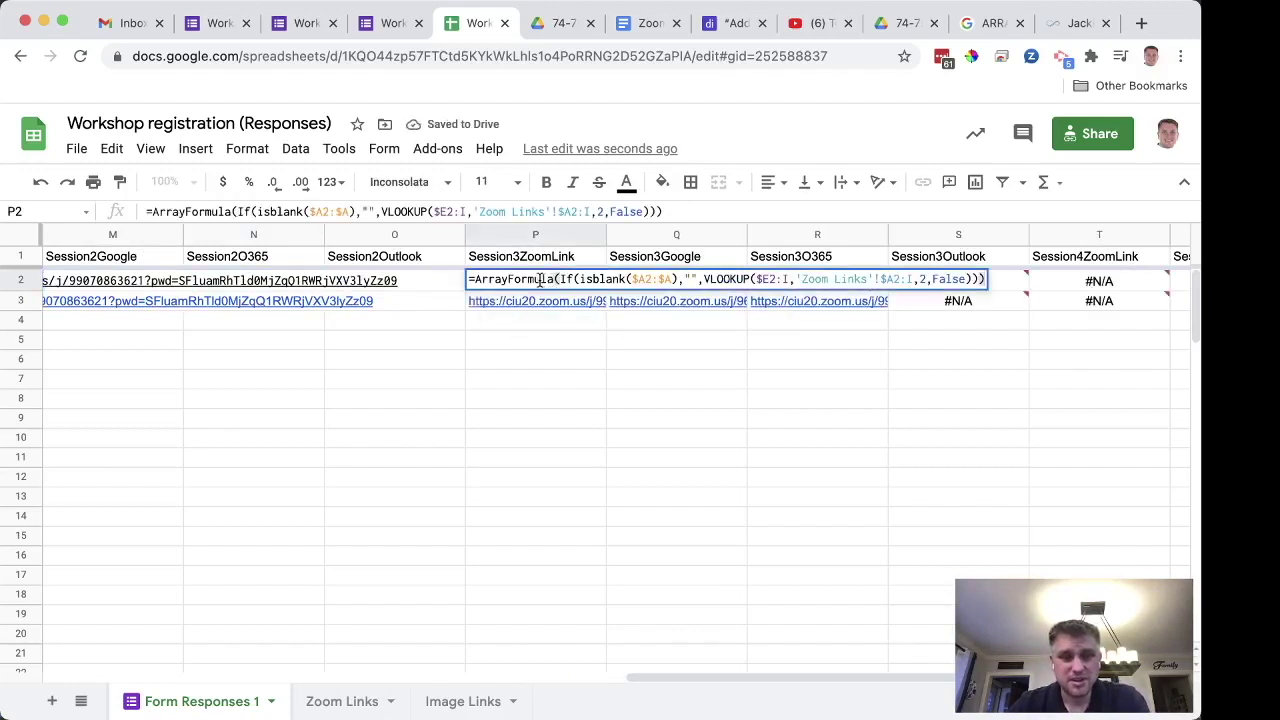
{"action": "left_click", "coordinate": [652, 281]}
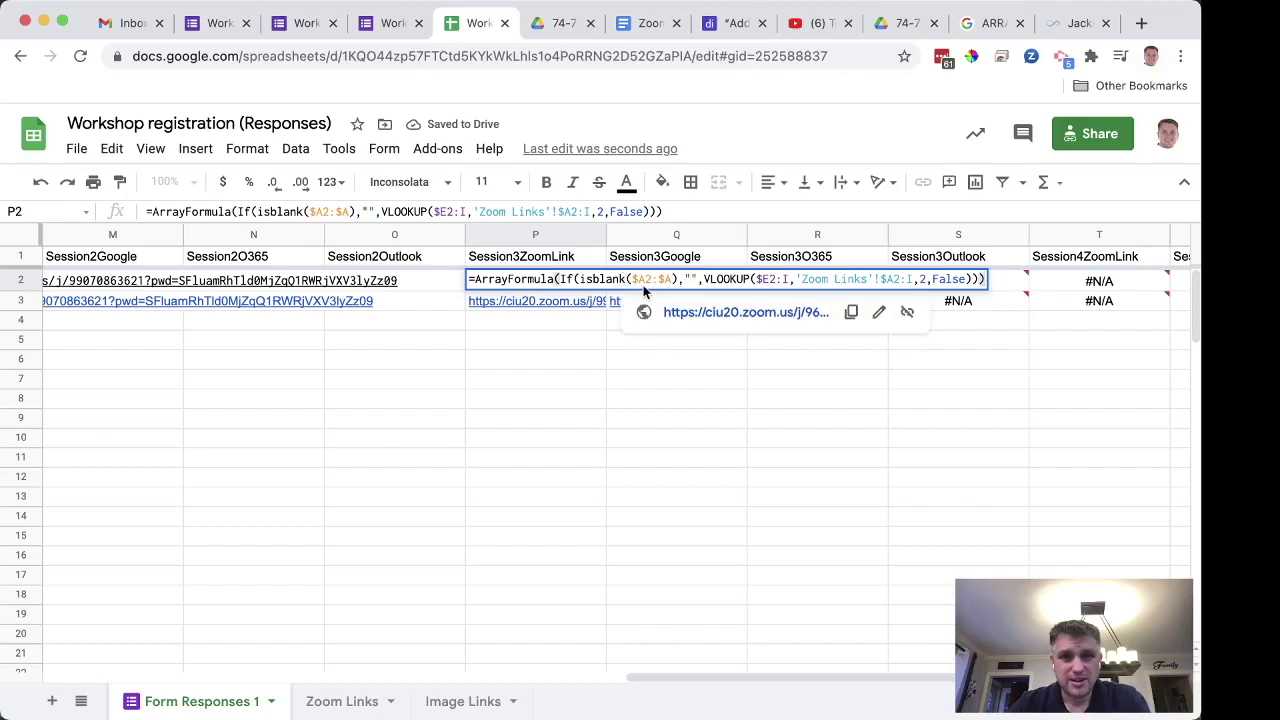
{"action": "left_click", "coordinate": [797, 279]}
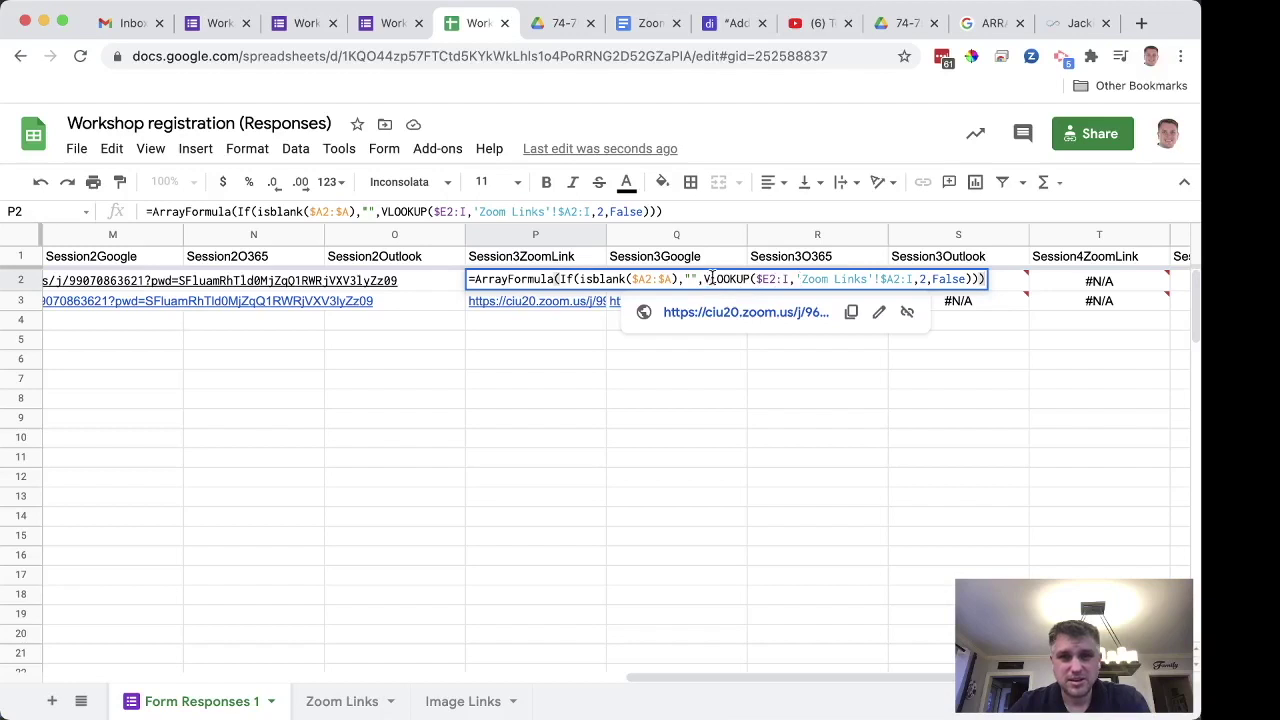
{"action": "scroll", "coordinate": [530, 300], "scroll_direction": "left", "scroll_amount": 5}
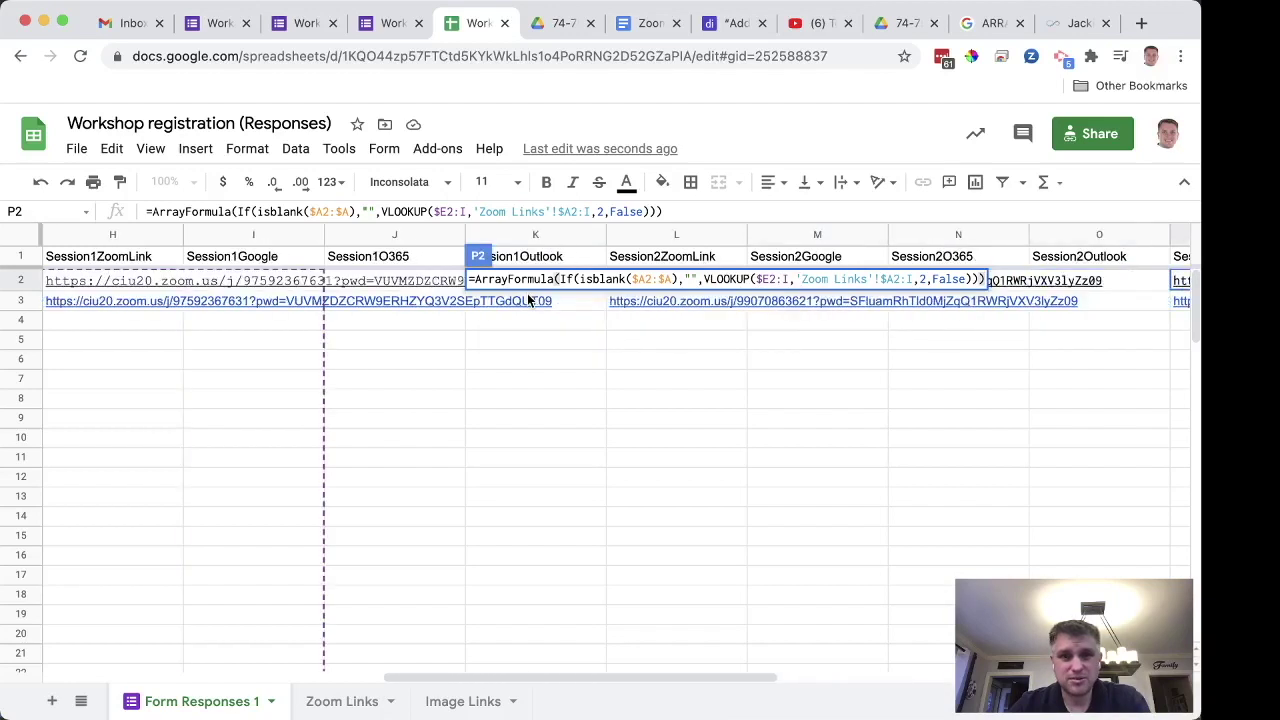
{"action": "scroll", "coordinate": [530, 300], "scroll_direction": "left", "scroll_amount": 6}
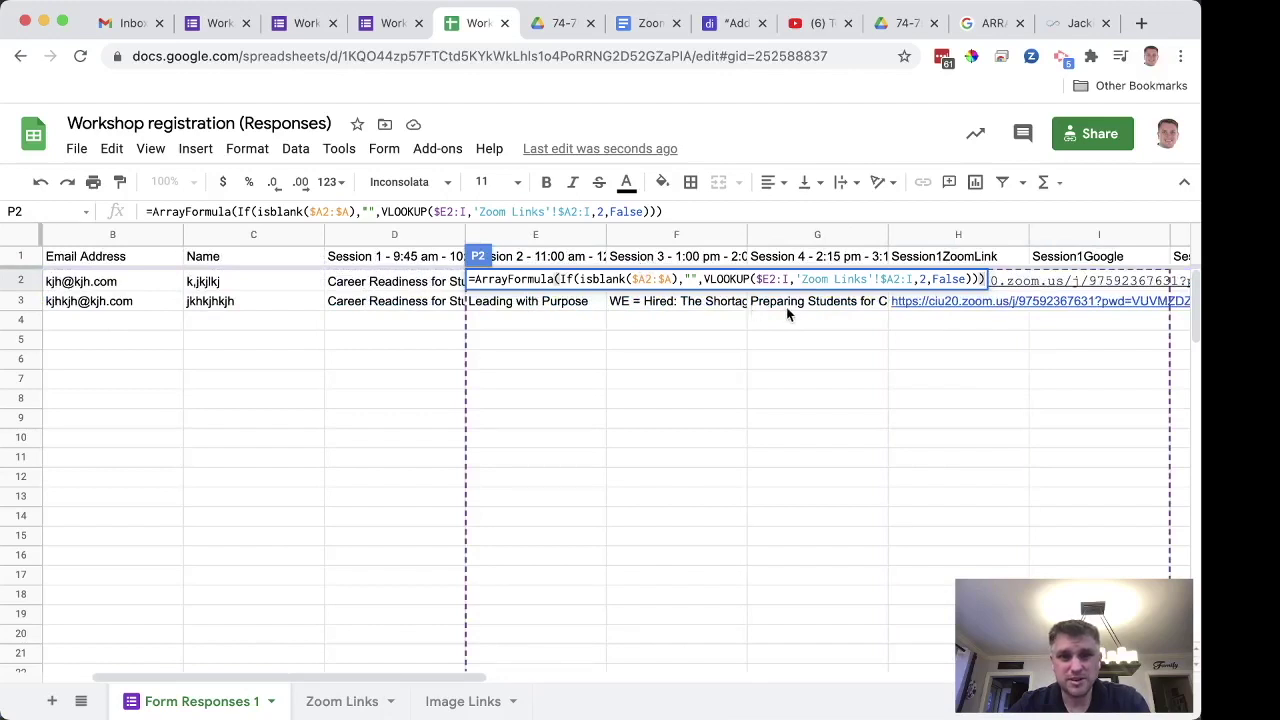
{"action": "left_click", "coordinate": [768, 279]}
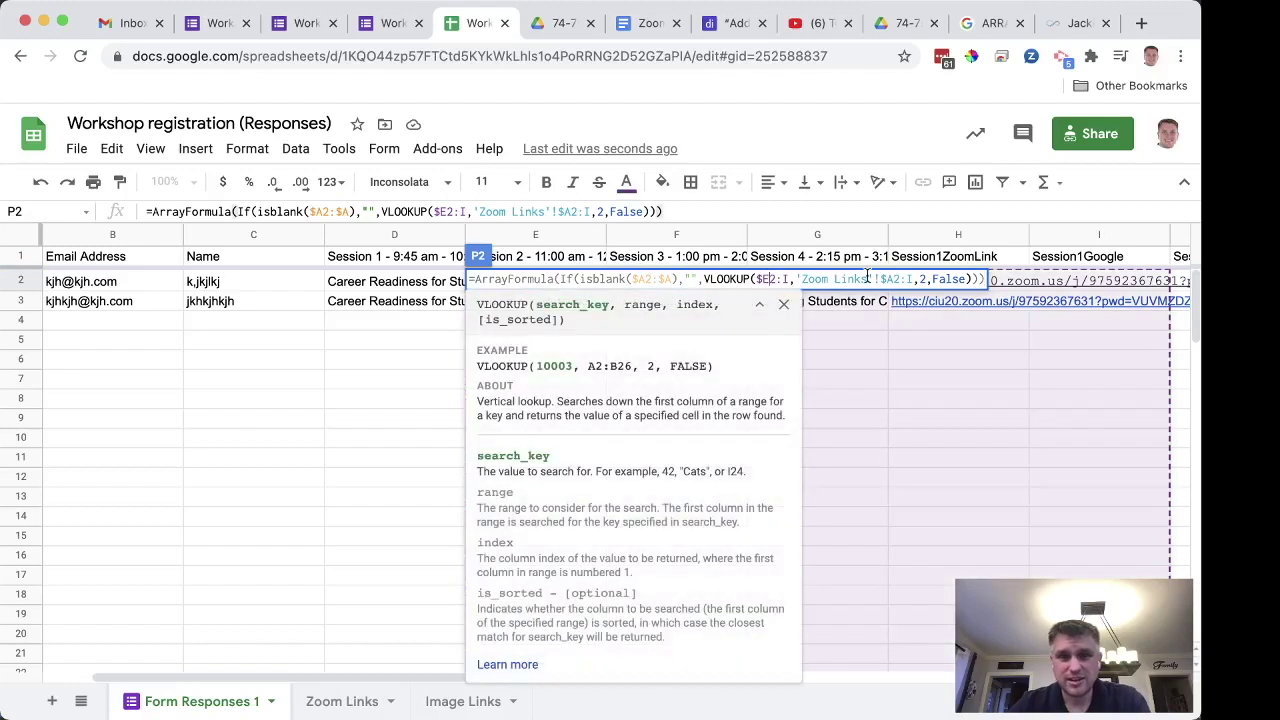
{"action": "key", "text": "BackSpace"}
{"action": "type", "text": "F"}
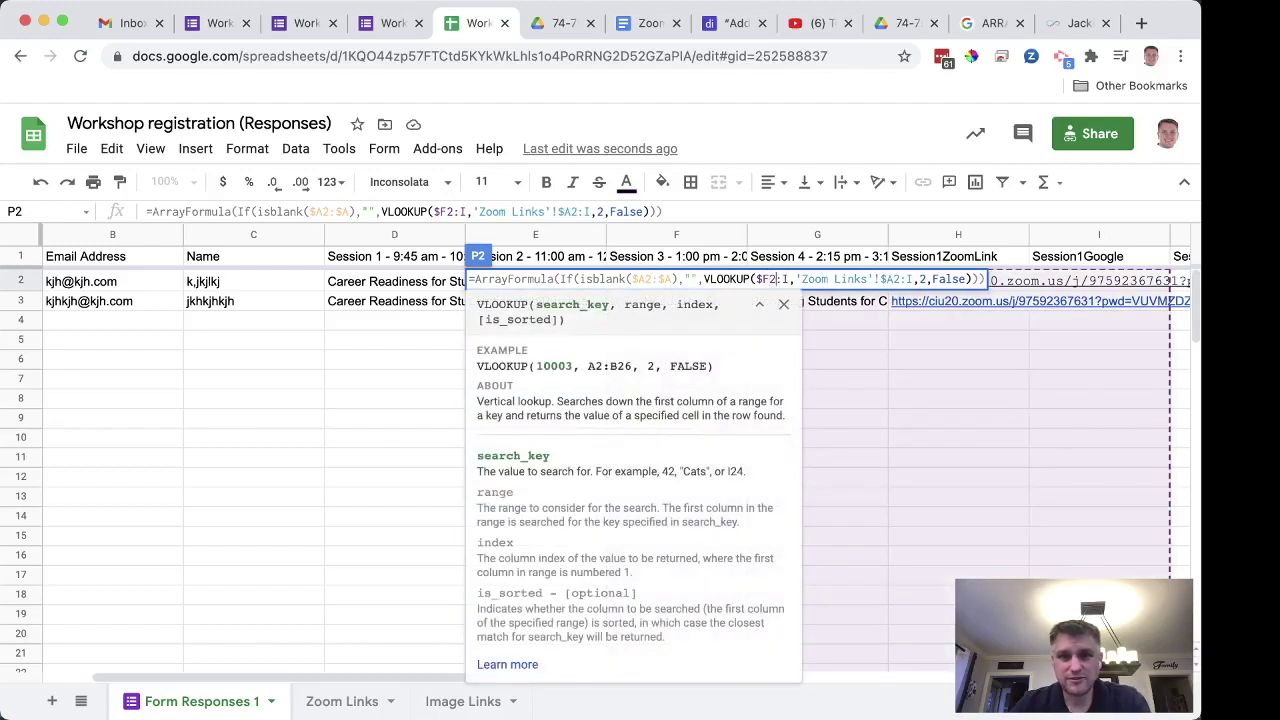
{"action": "key", "text": "BackSpace"}
{"action": "type", "text": "F"}
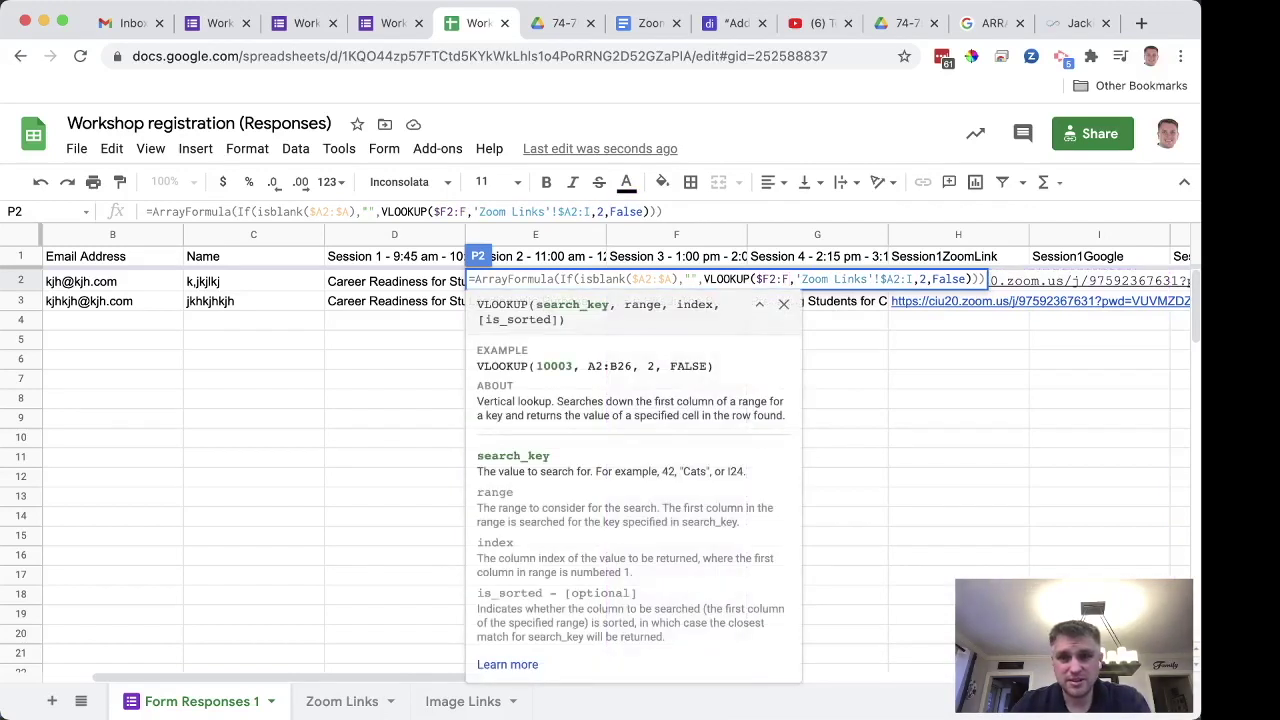
{"action": "key", "text": "Return"}
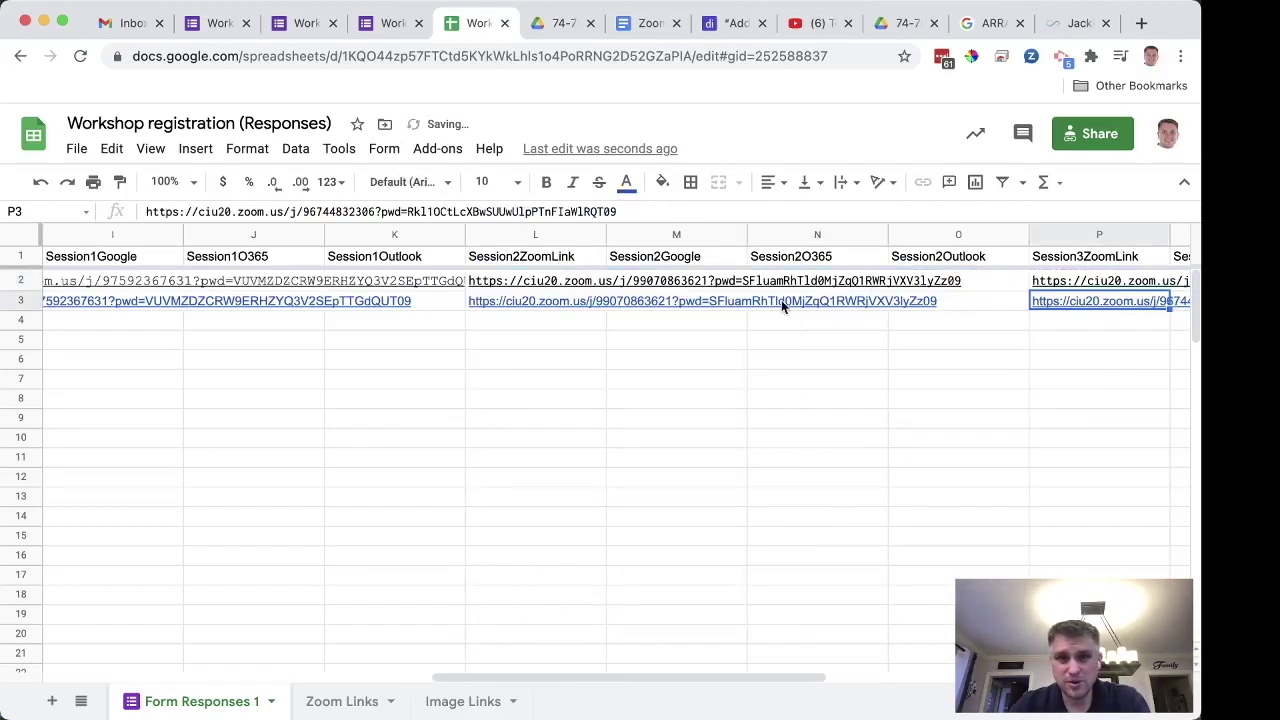
Step: Compare the Session 2 formula in L2 with the Session 3 formula in P2
{"action": "left_click", "coordinate": [531, 283]}
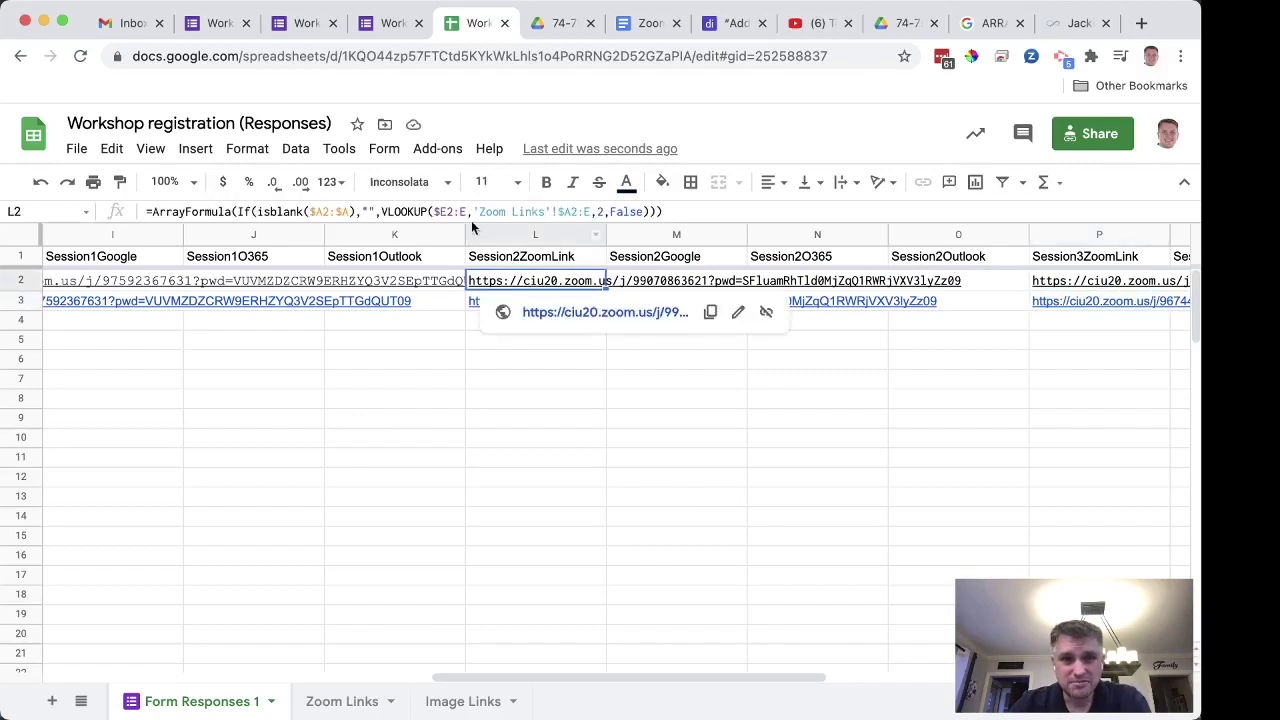
{"action": "left_click", "coordinate": [1078, 283]}
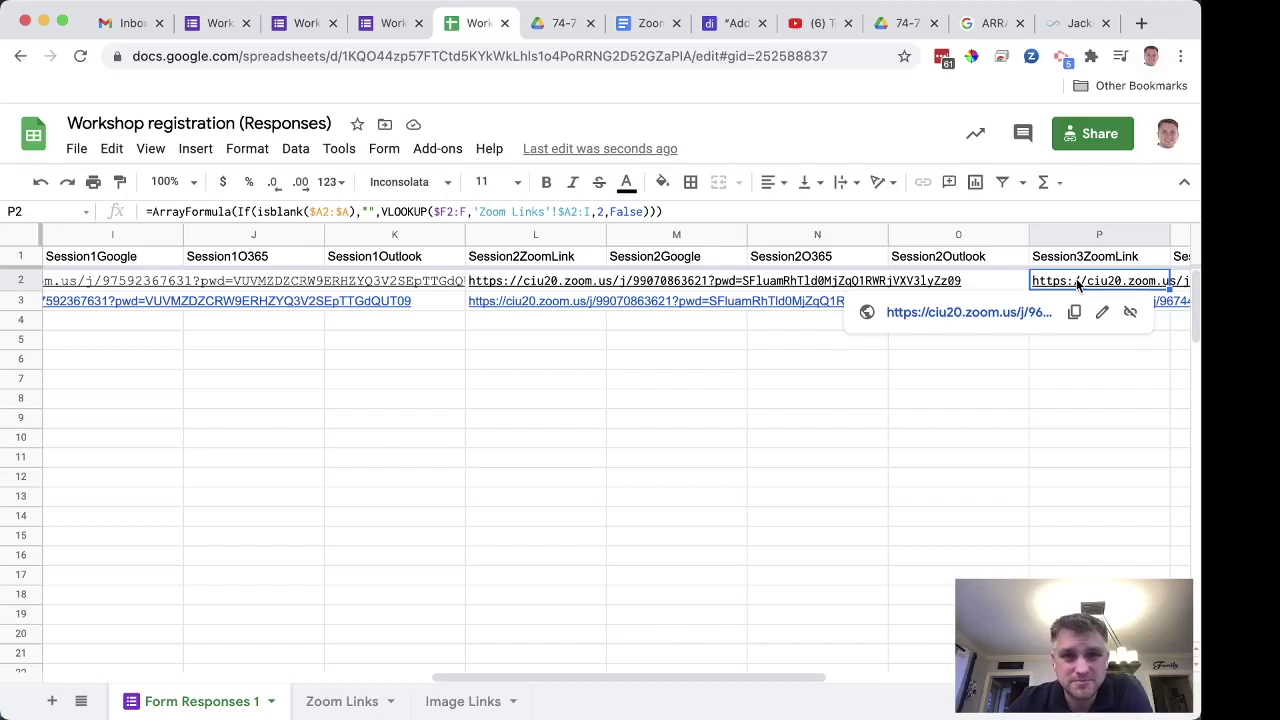
{"action": "left_click", "coordinate": [515, 281]}
{"action": "left_click", "coordinate": [1085, 287]}
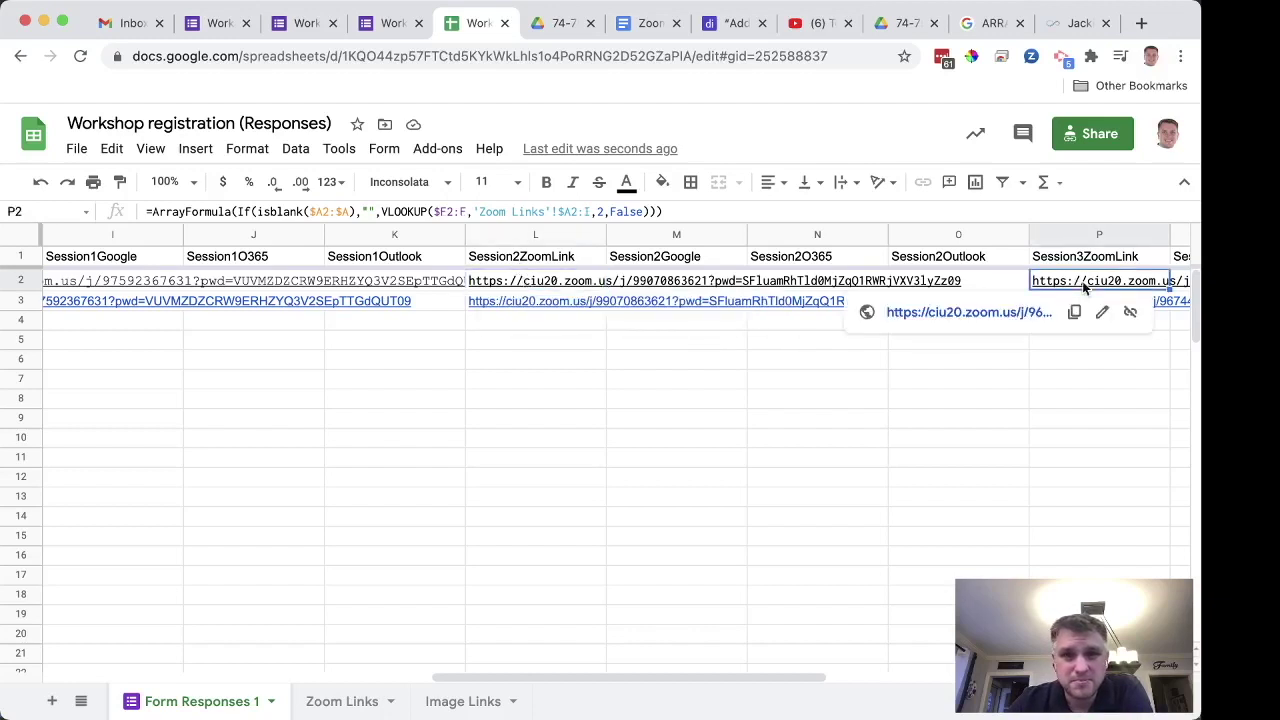
{"action": "left_click", "coordinate": [585, 284]}
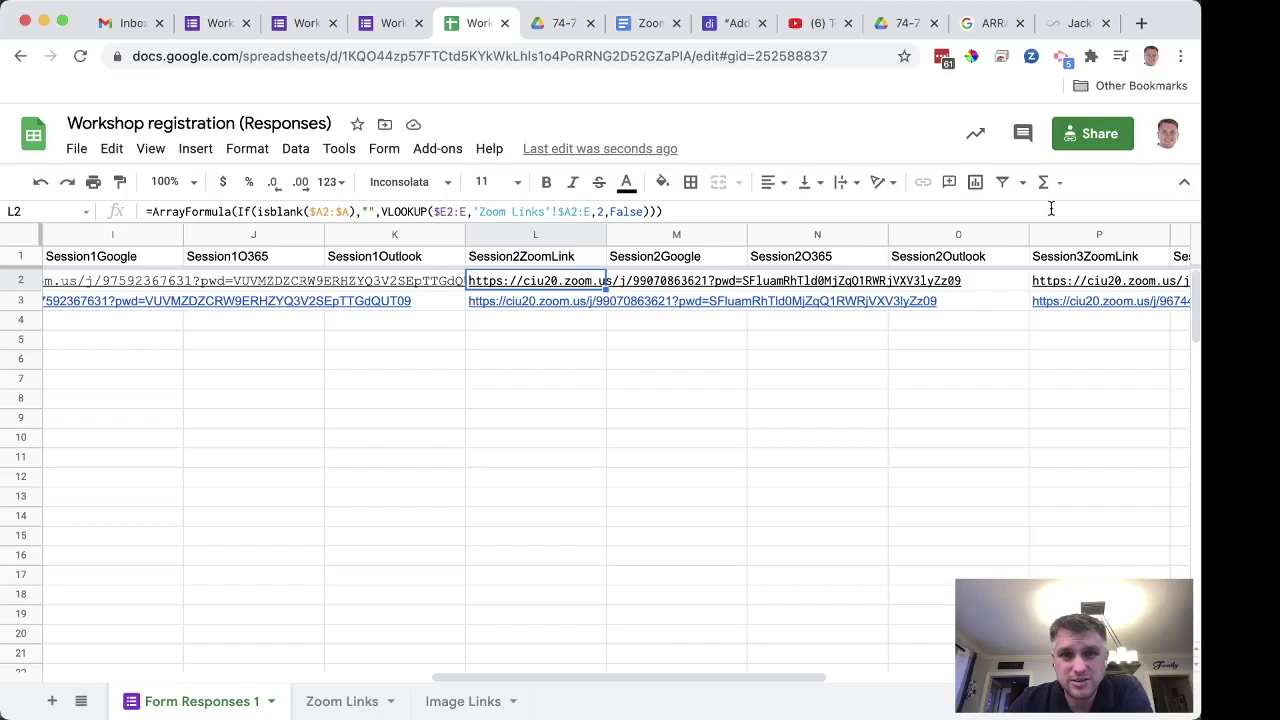
Step: Change P2's Zoom Links table range from $A2:I to $A2:E and commit it
{"action": "left_click", "coordinate": [1073, 285]}
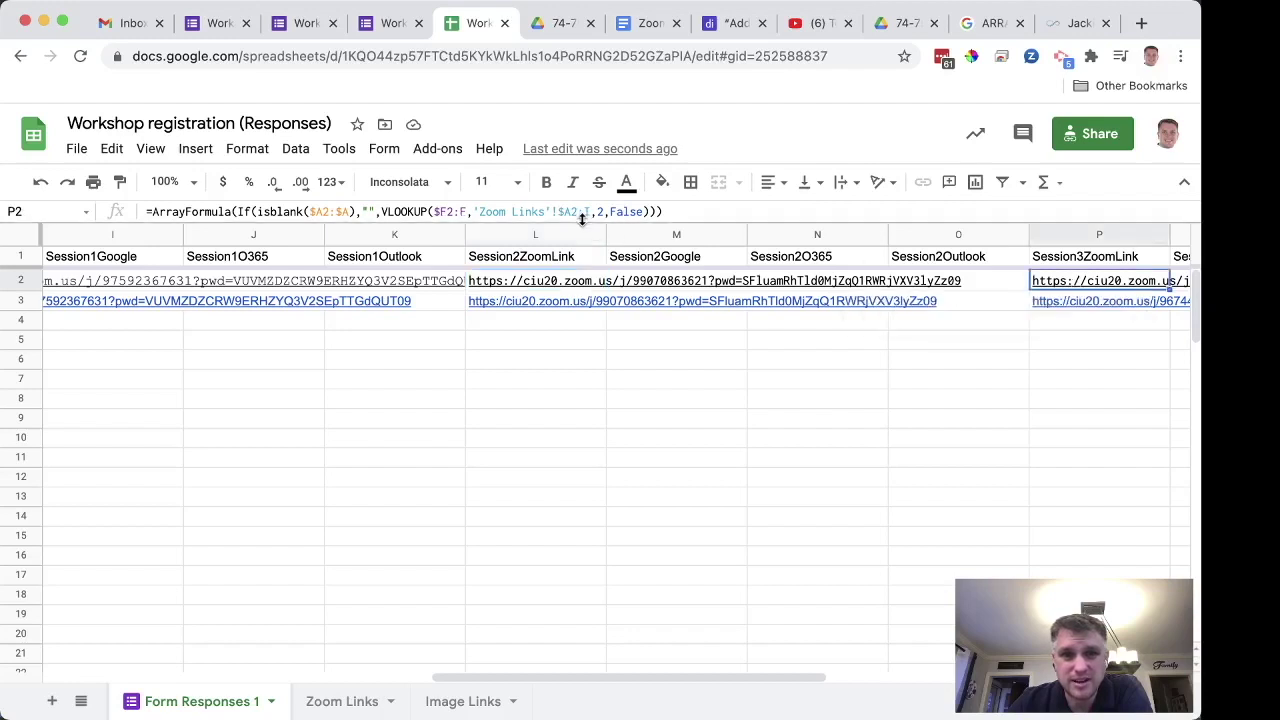
{"action": "left_click", "coordinate": [590, 211]}
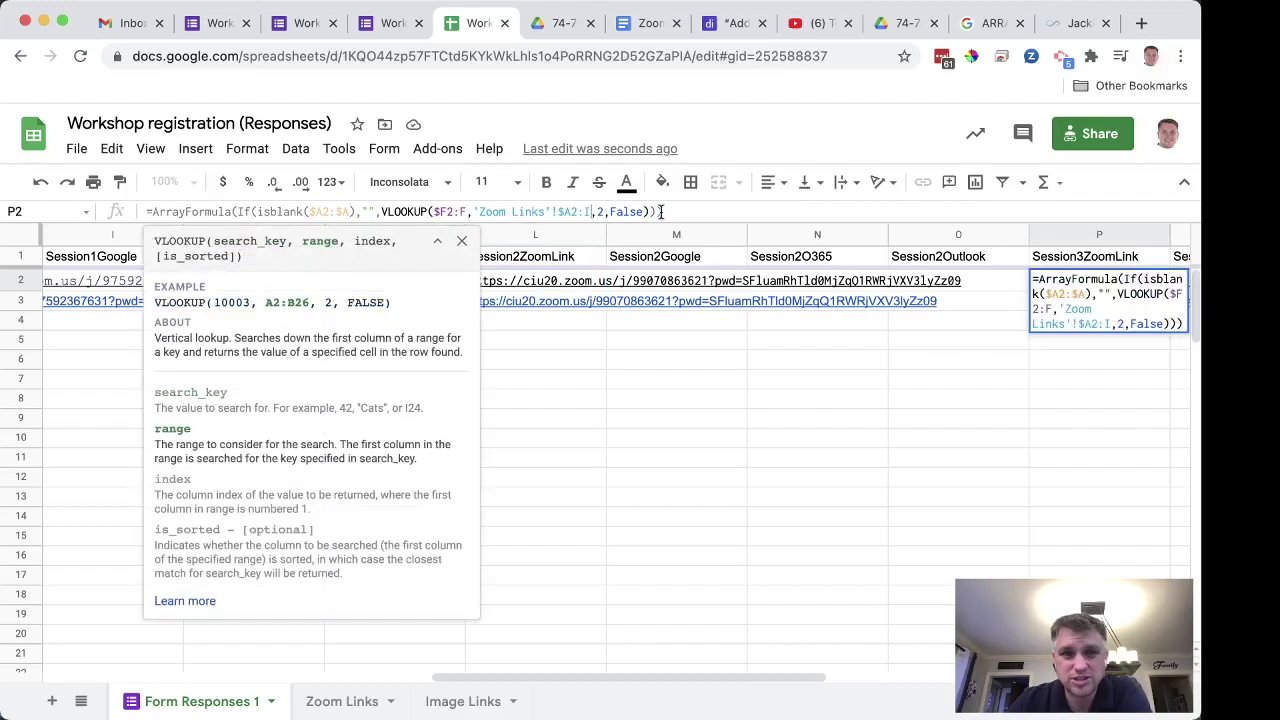
{"action": "key", "text": "BackSpace"}
{"action": "type", "text": "E"}
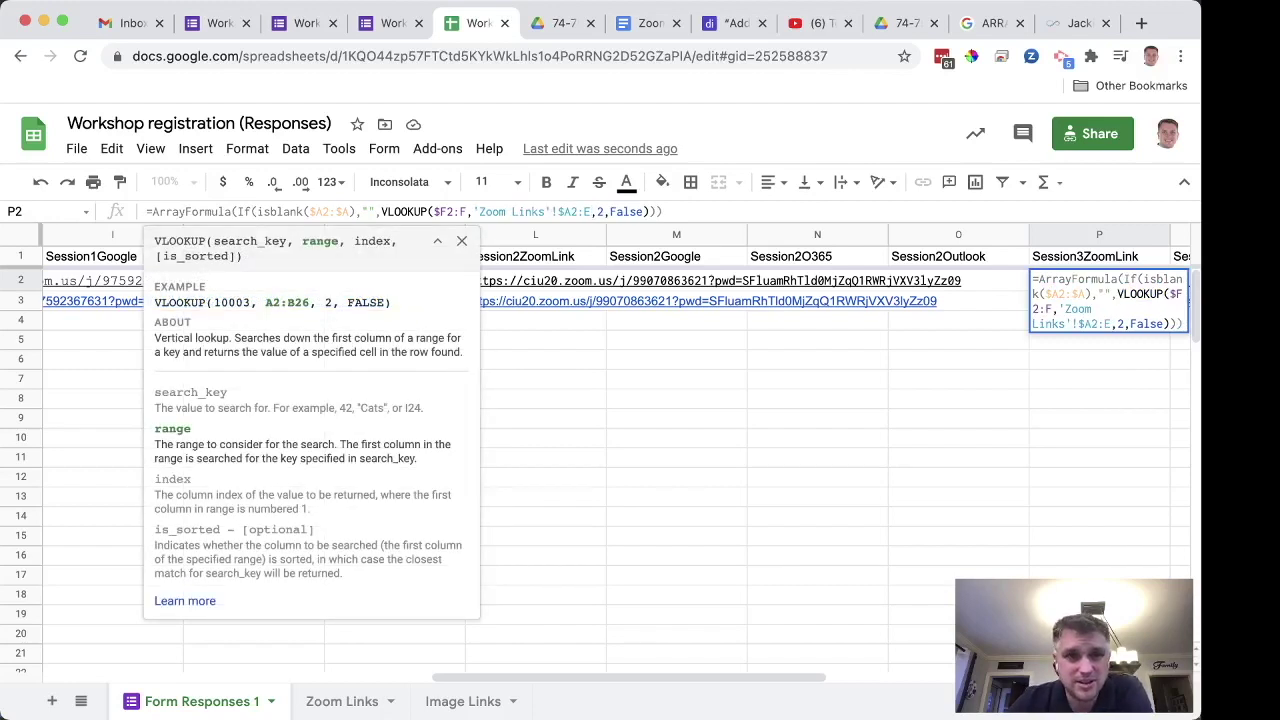
{"action": "key", "text": "Return"}
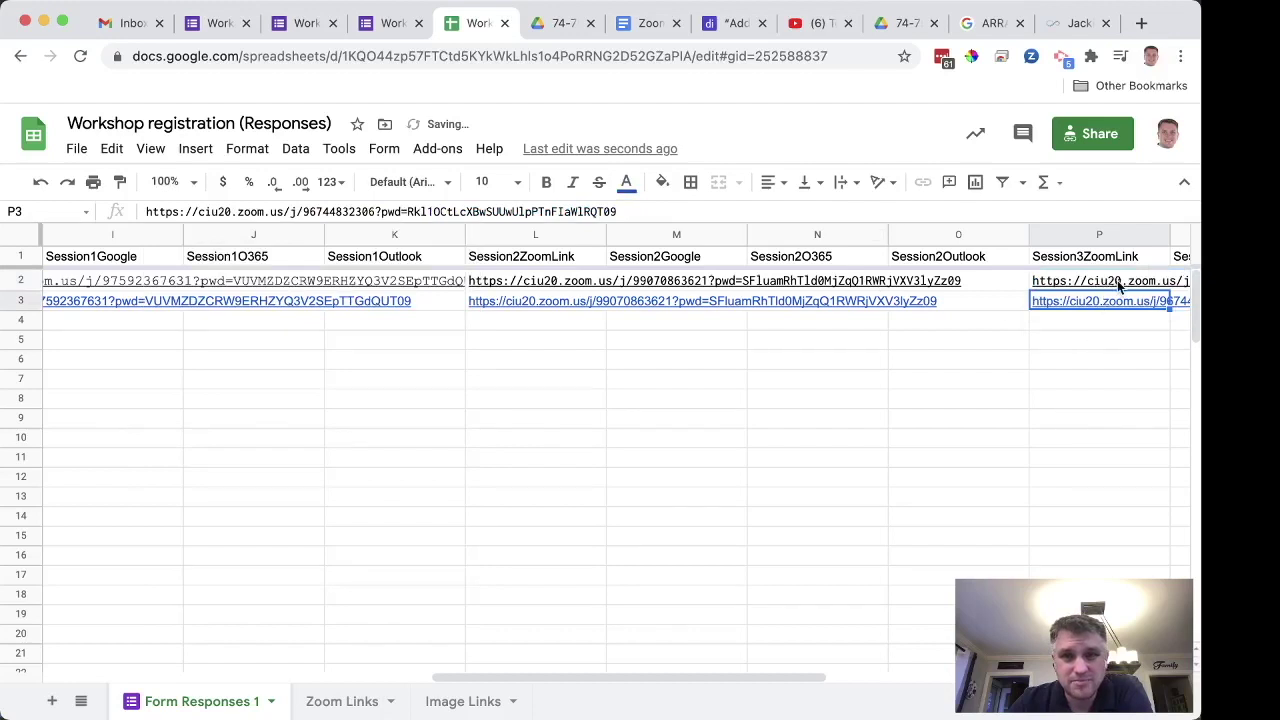
{"action": "scroll", "coordinate": [1117, 283], "scroll_direction": "right", "scroll_amount": 5}
{"action": "scroll", "coordinate": [1118, 287], "scroll_direction": "right", "scroll_amount": 1}
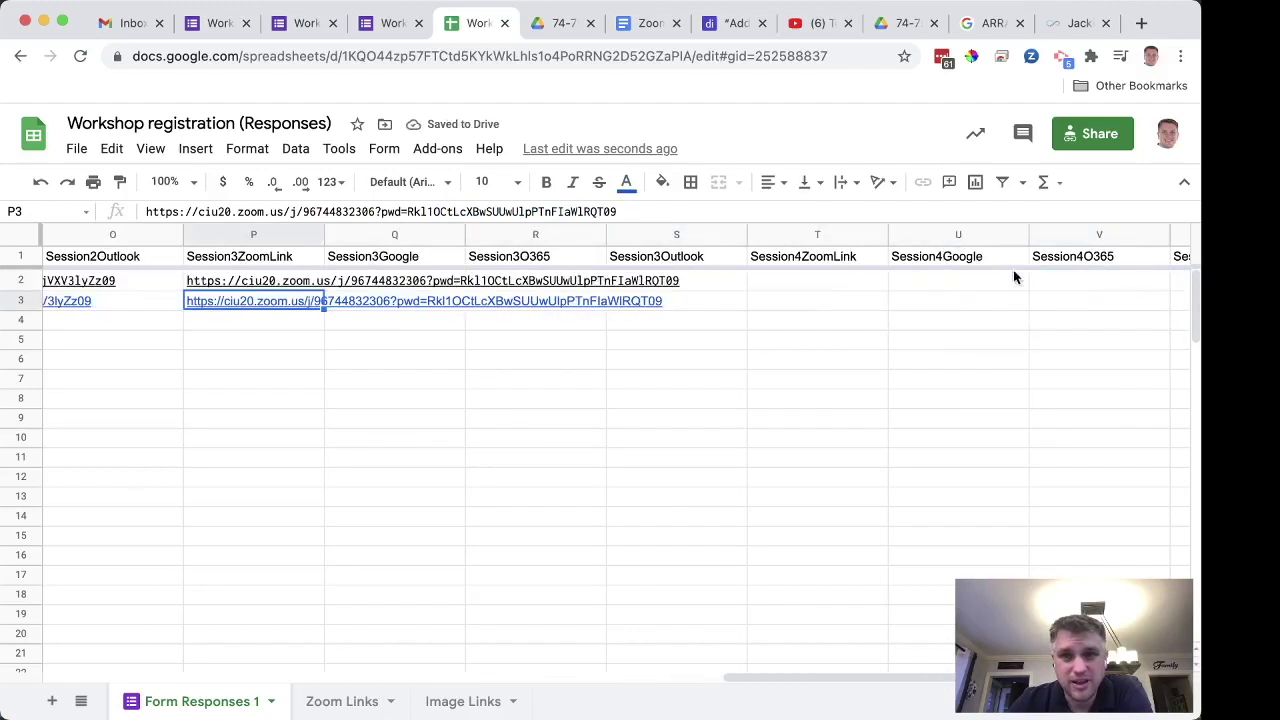
Step: Paste the copied ArrayFormula VLOOKUP into cell U2 for Session 4
{"action": "left_click", "coordinate": [919, 280]}
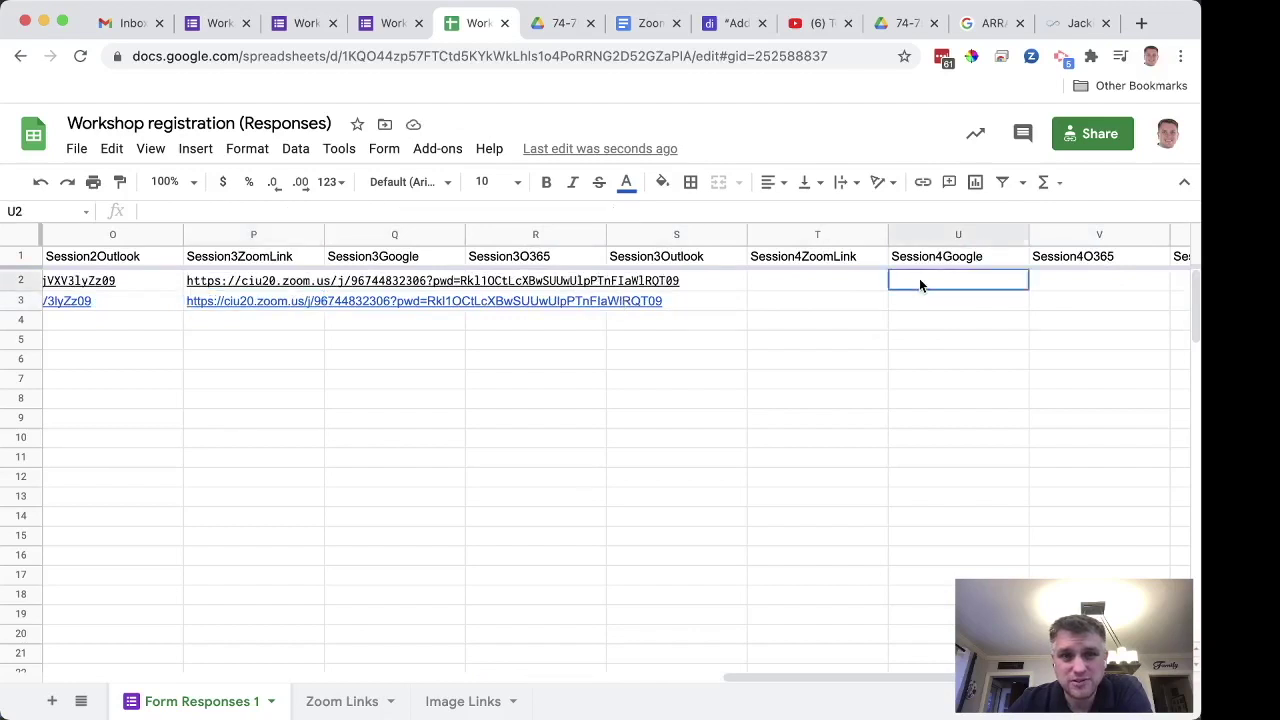
{"action": "type", "text": "=ArrayFormula(If(isblank($A2:$A),\"\",VLOOKUP($E2:N,'Zoom Links'!$A2:N,2,False)))"}
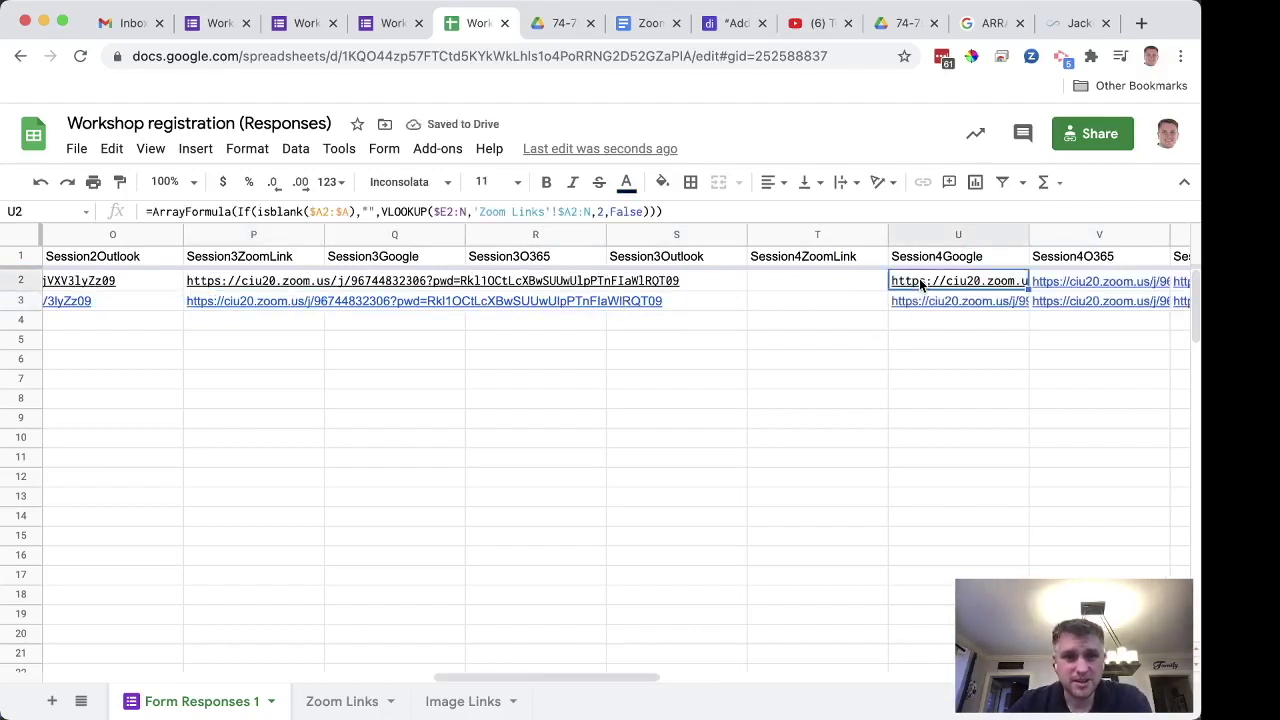
{"action": "scroll", "coordinate": [884, 334], "scroll_direction": "left", "scroll_amount": 6}
{"action": "scroll", "coordinate": [884, 334], "scroll_direction": "left", "scroll_amount": 8}
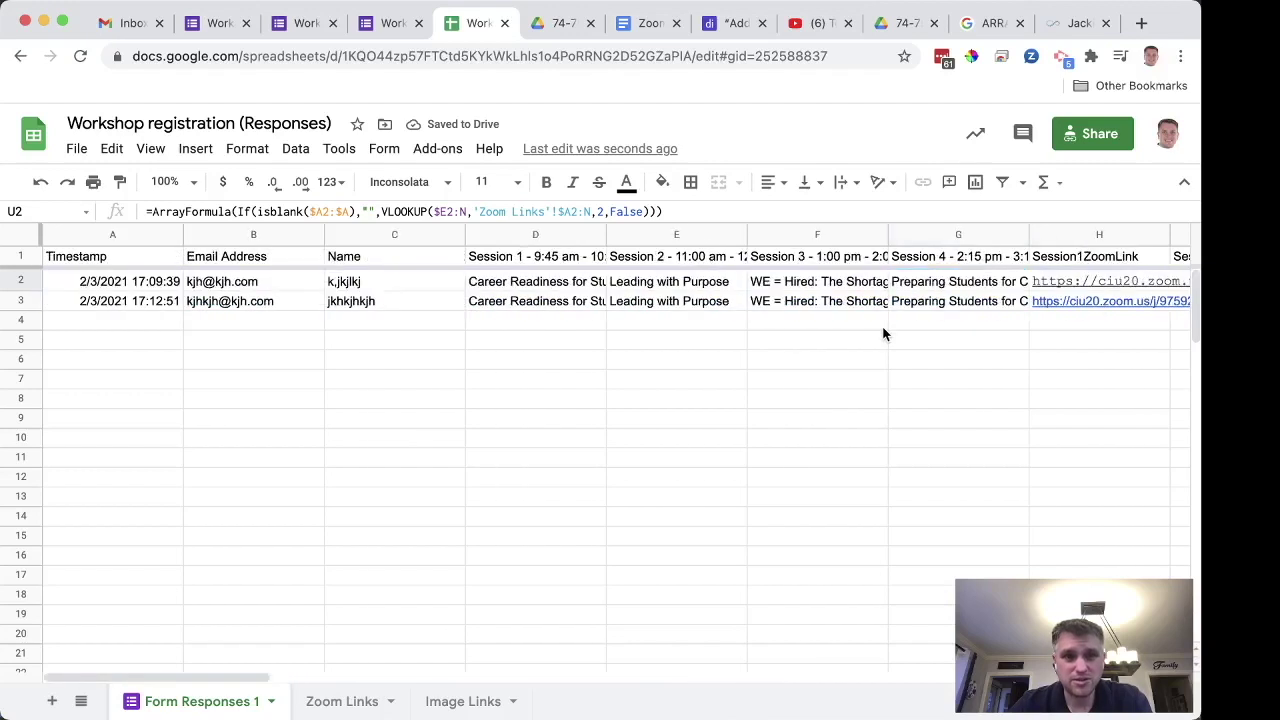
{"action": "scroll", "coordinate": [884, 334], "scroll_direction": "right", "scroll_amount": 3}
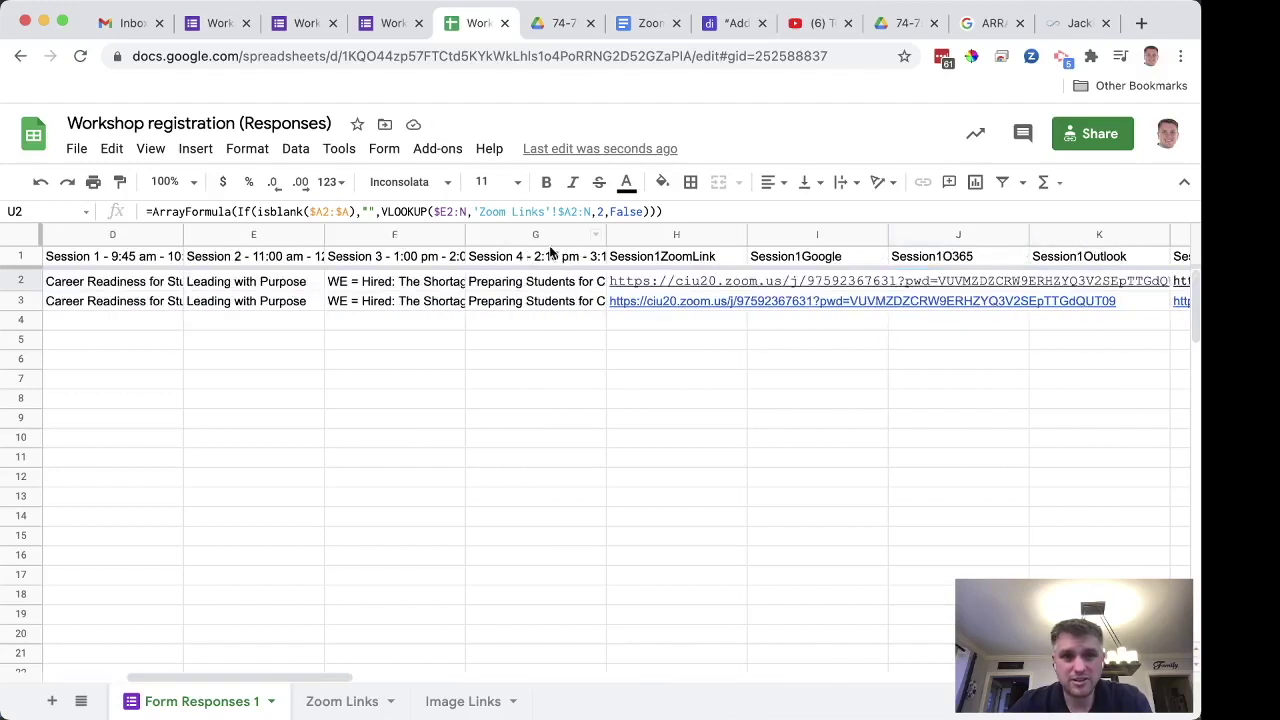
{"action": "scroll", "coordinate": [550, 254], "scroll_direction": "right", "scroll_amount": 10}
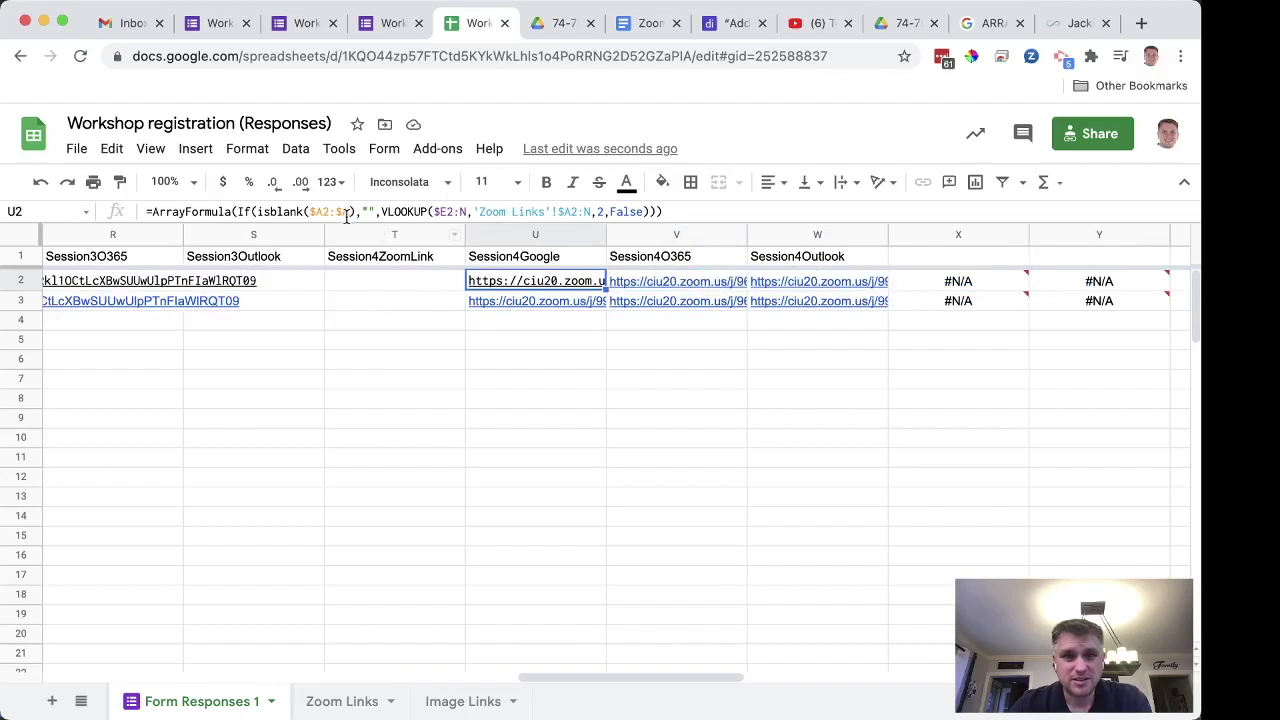
Step: Change the lookup to search $G2:G against 'Zoom Links'!$A2:E, then check U3's link
{"action": "left_click", "coordinate": [444, 211]}
{"action": "key", "text": "BackSpace"}
{"action": "type", "text": "G"}
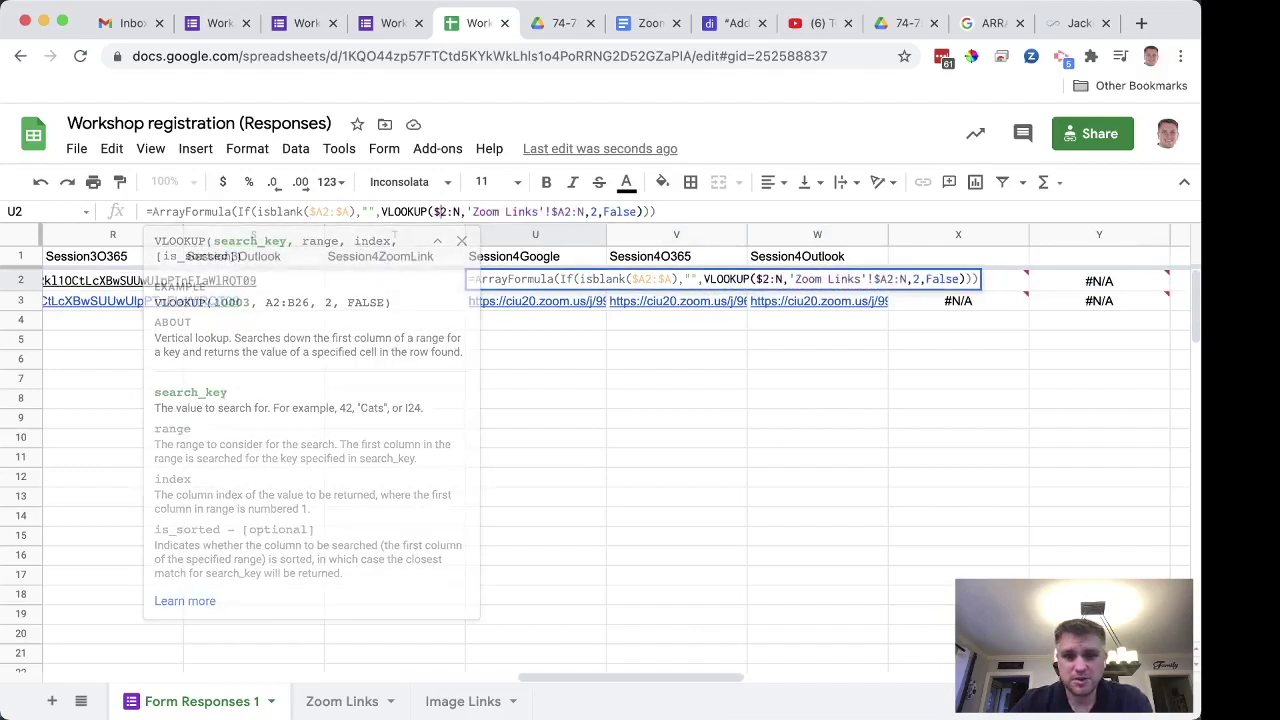
{"action": "key", "text": "BackSpace"}
{"action": "type", "text": "G"}
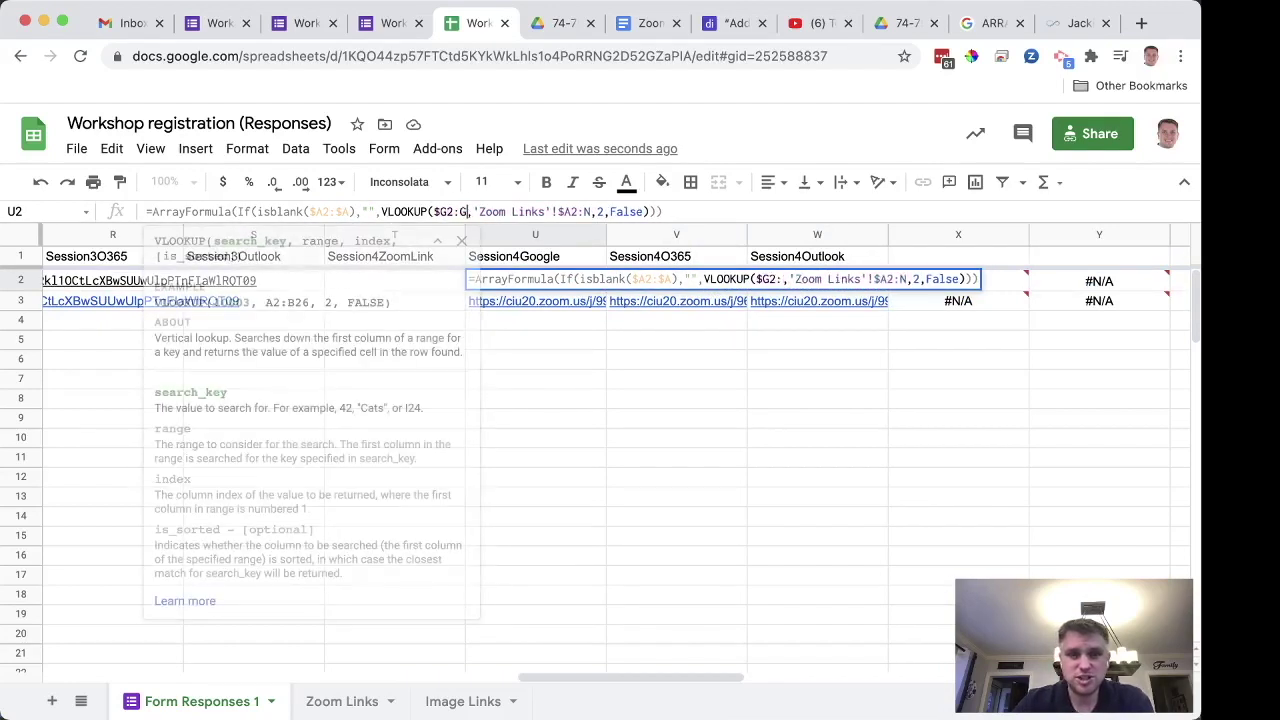
{"action": "left_click", "coordinate": [590, 212]}
{"action": "key", "text": "BackSpace"}
{"action": "type", "text": "E"}
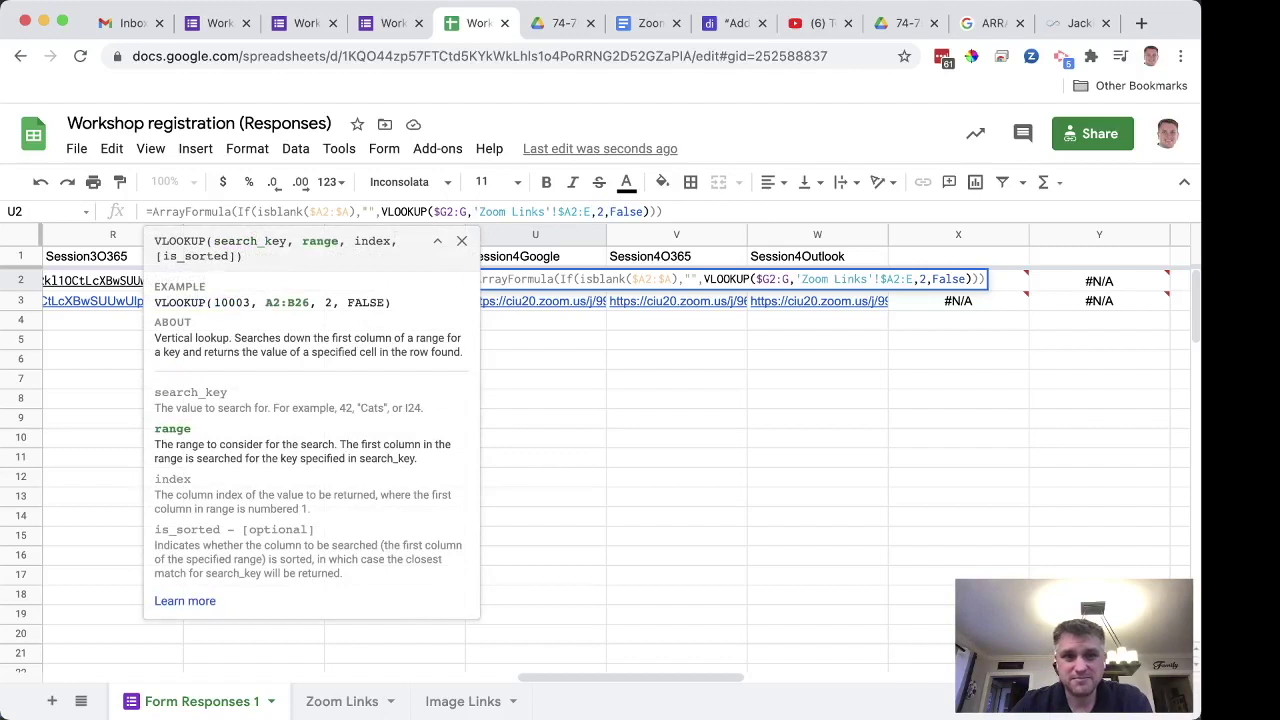
{"action": "key", "text": "Return"}
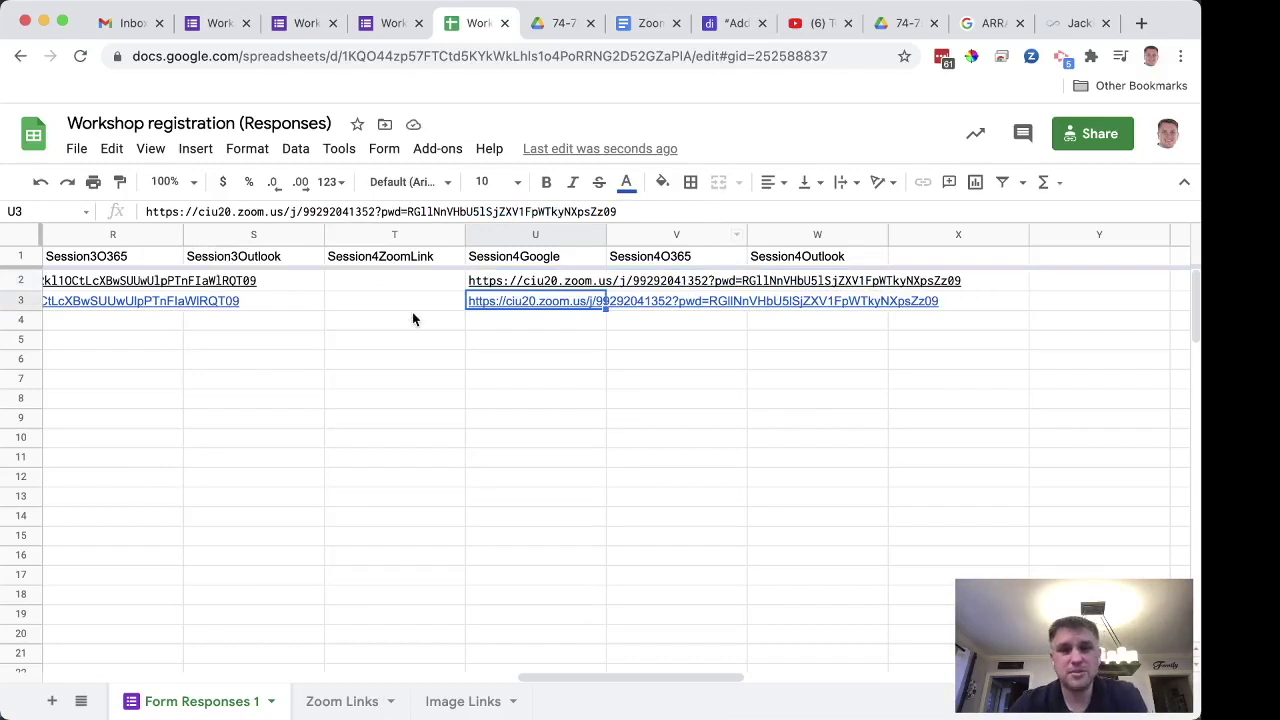
{"action": "left_click", "coordinate": [500, 303]}
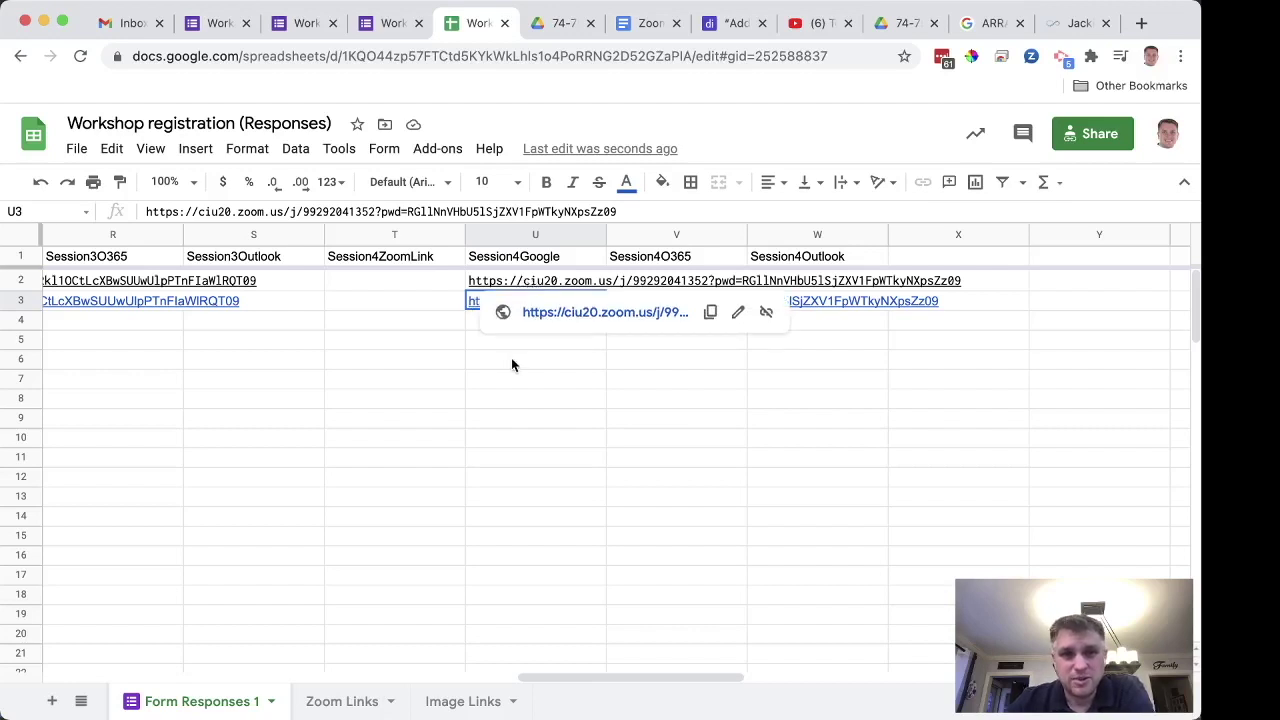
{"action": "scroll", "coordinate": [512, 365], "scroll_direction": "left", "scroll_amount": 3}
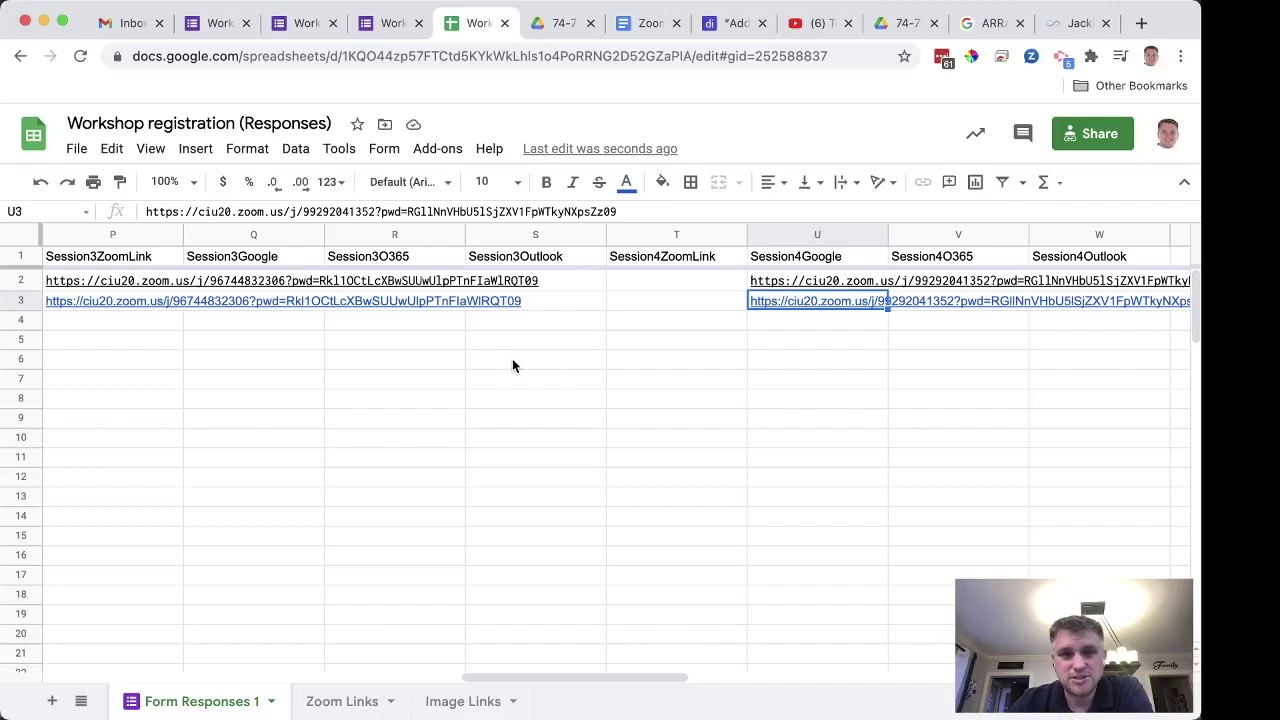
{"action": "scroll", "coordinate": [512, 365], "scroll_direction": "left", "scroll_amount": 10}
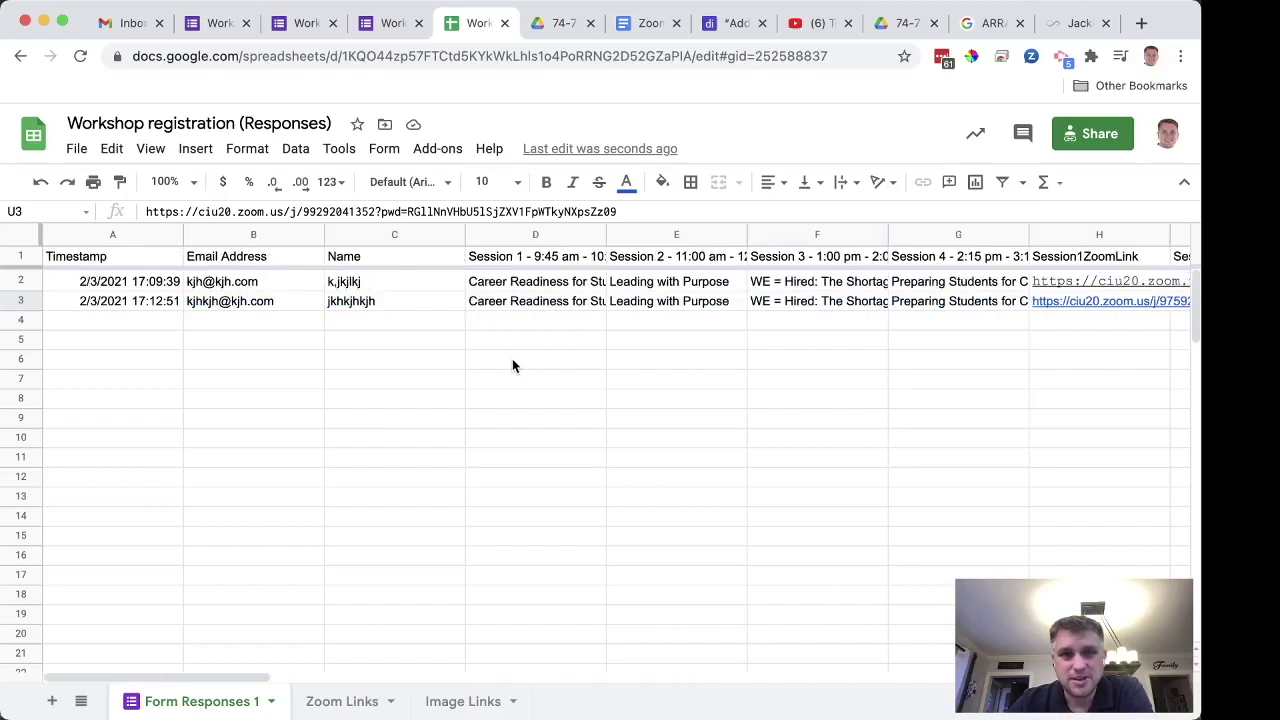
Step: Start another registration response and fill in the e-mail address and name fields
{"action": "left_click", "coordinate": [390, 22]}
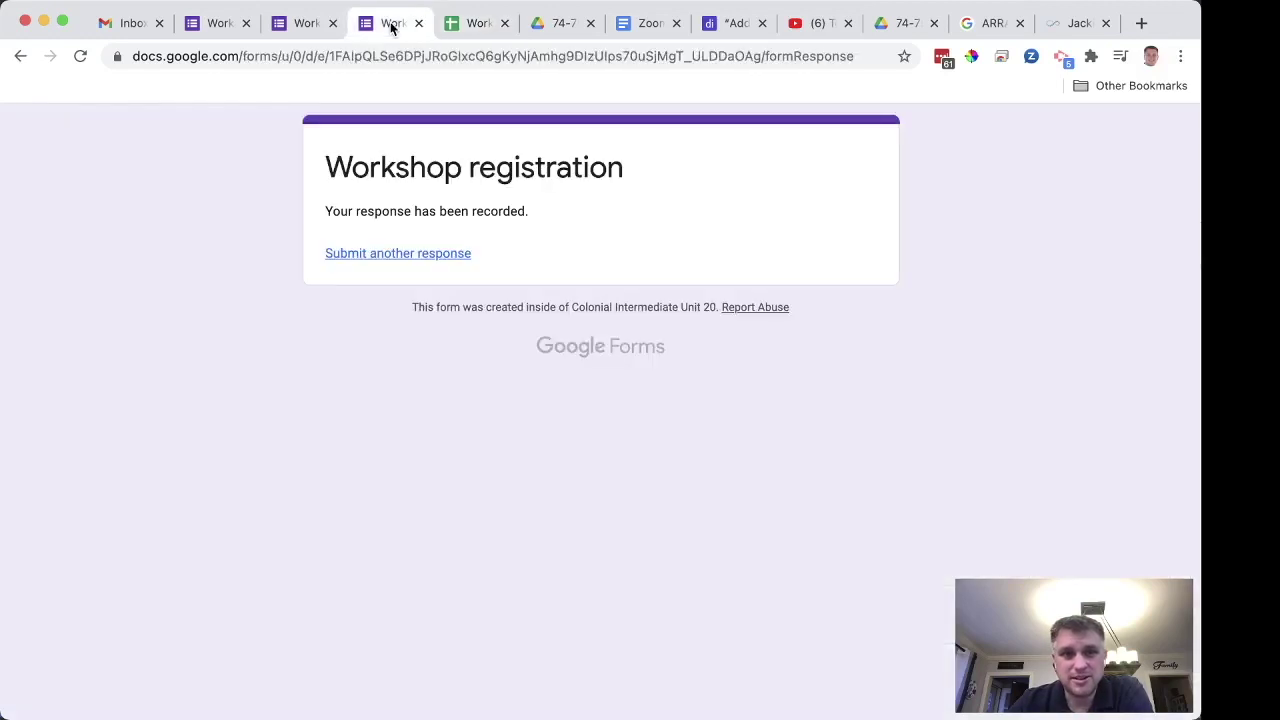
{"action": "left_click", "coordinate": [380, 254]}
{"action": "left_click", "coordinate": [380, 317]}
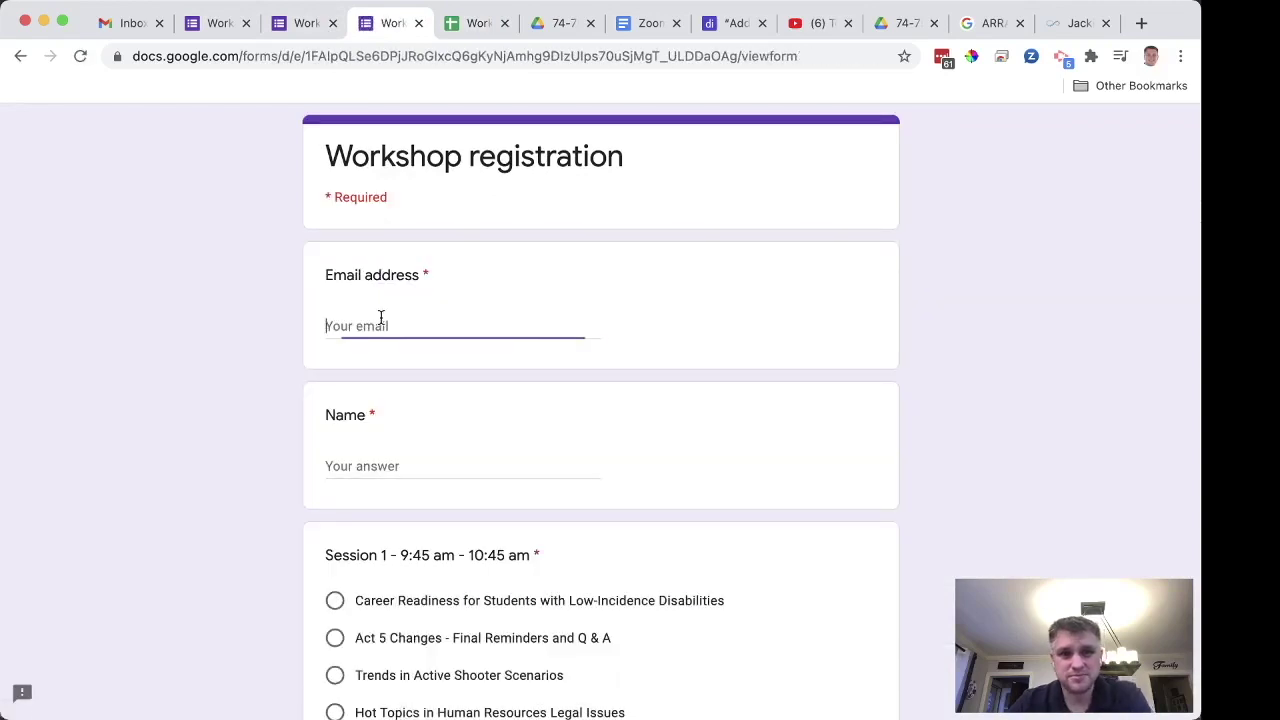
{"action": "type", "text": "klj@lkj.com"}
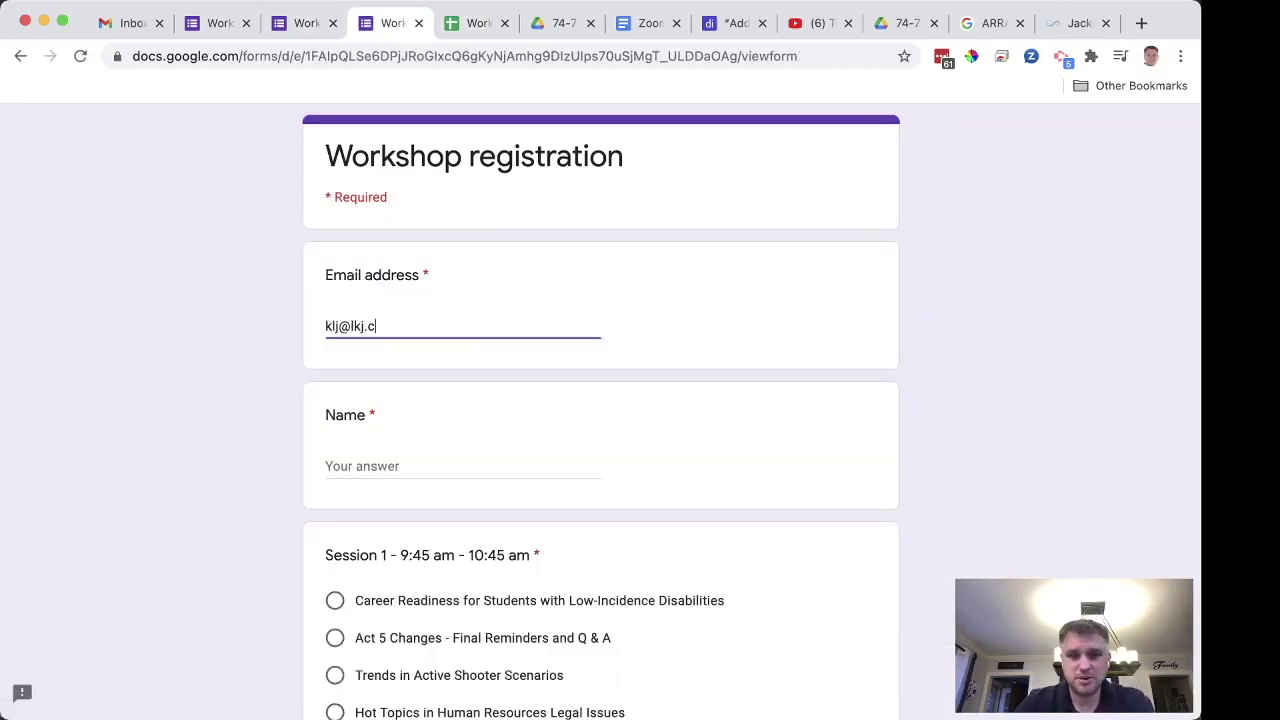
{"action": "key", "text": "Tab"}
{"action": "type", "text": "jk"}
{"action": "key", "text": "Tab"}
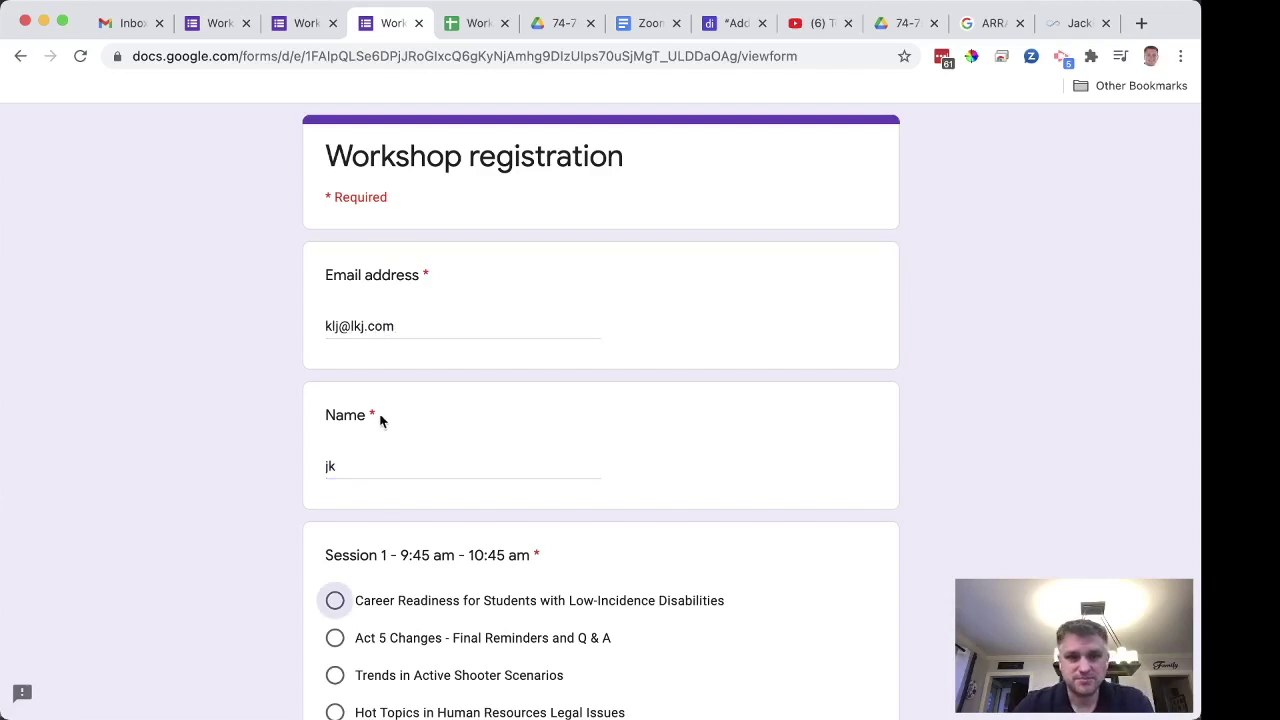
Step: Pick Career Readiness, Leading with Purpose, WE = Hired and Preparing Students for Sessions 1–4, then submit
{"action": "left_click", "coordinate": [409, 600]}
{"action": "scroll", "coordinate": [409, 604], "scroll_direction": "down", "scroll_amount": 3}
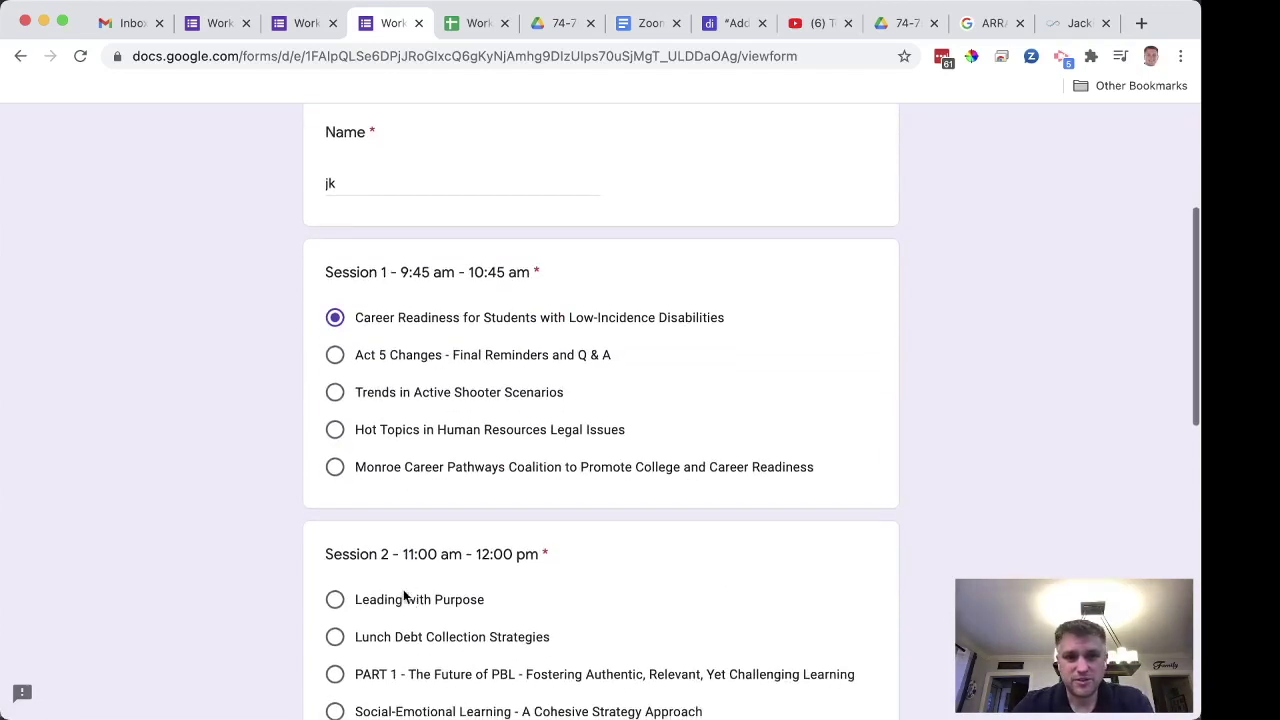
{"action": "left_click", "coordinate": [402, 600]}
{"action": "scroll", "coordinate": [400, 599], "scroll_direction": "down", "scroll_amount": 3}
{"action": "left_click", "coordinate": [388, 645]}
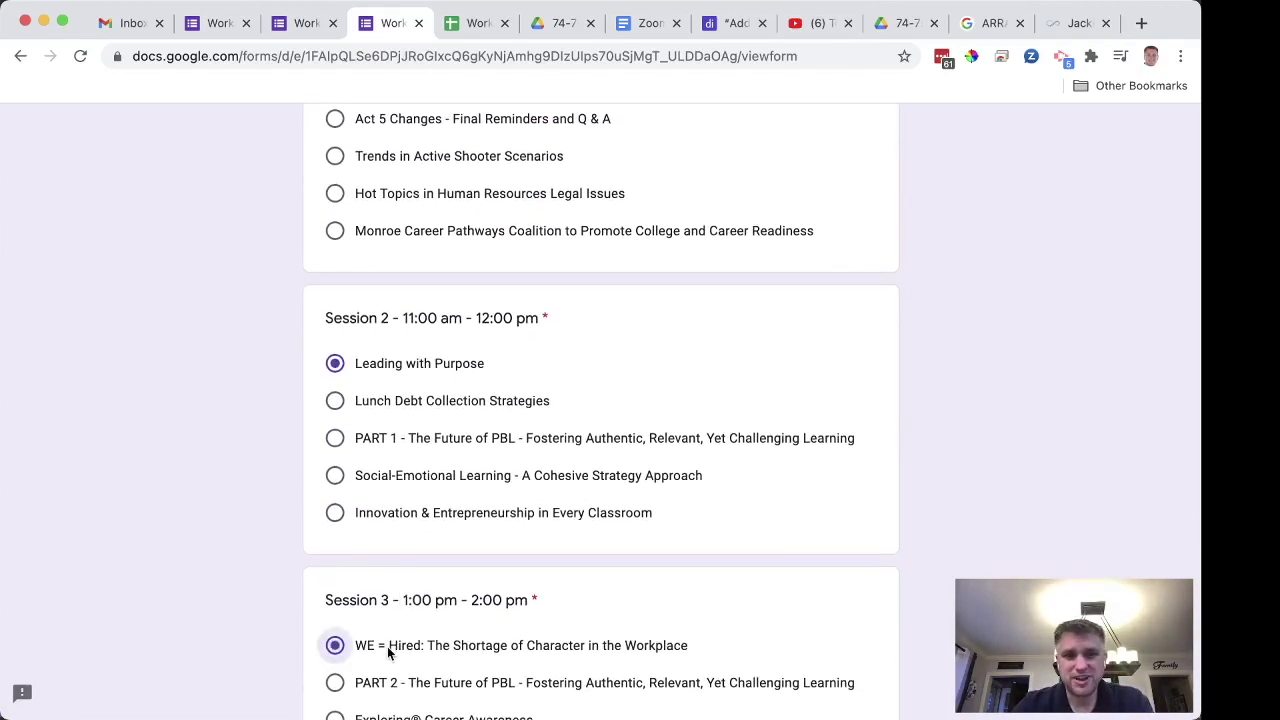
{"action": "scroll", "coordinate": [387, 646], "scroll_direction": "down", "scroll_amount": 3}
{"action": "left_click", "coordinate": [380, 654]}
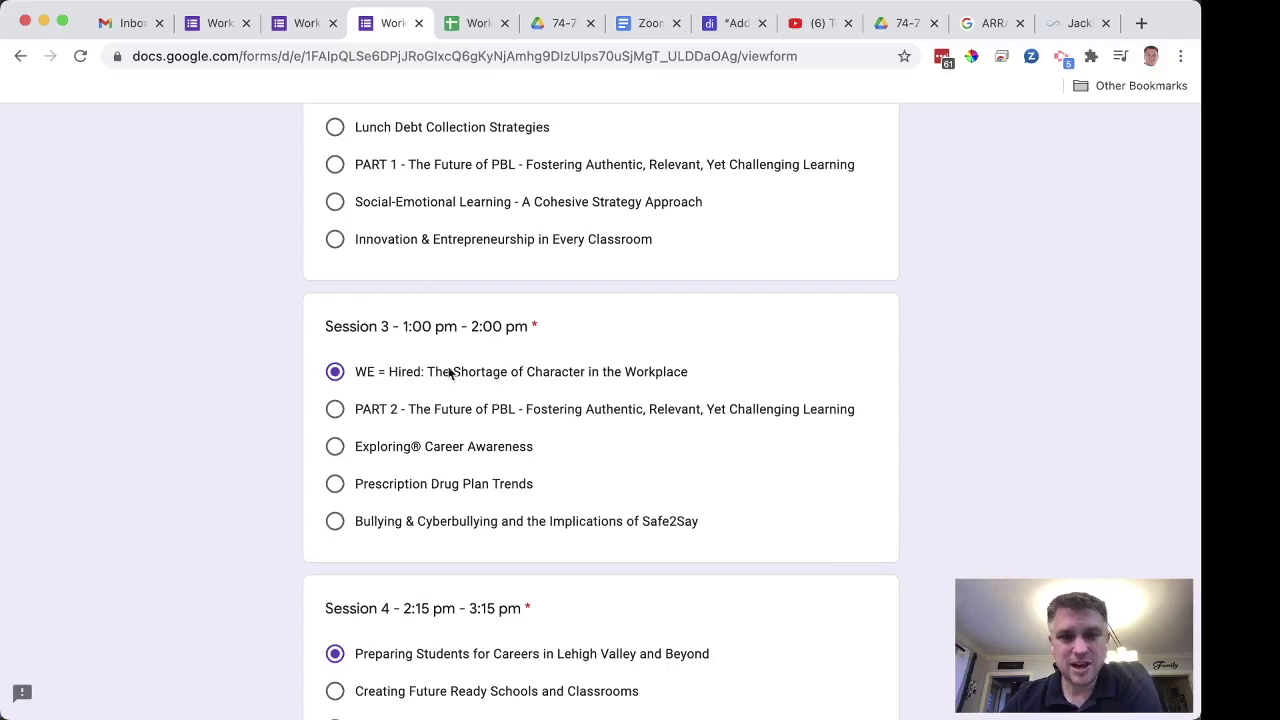
{"action": "scroll", "coordinate": [554, 423], "scroll_direction": "down", "scroll_amount": 3}
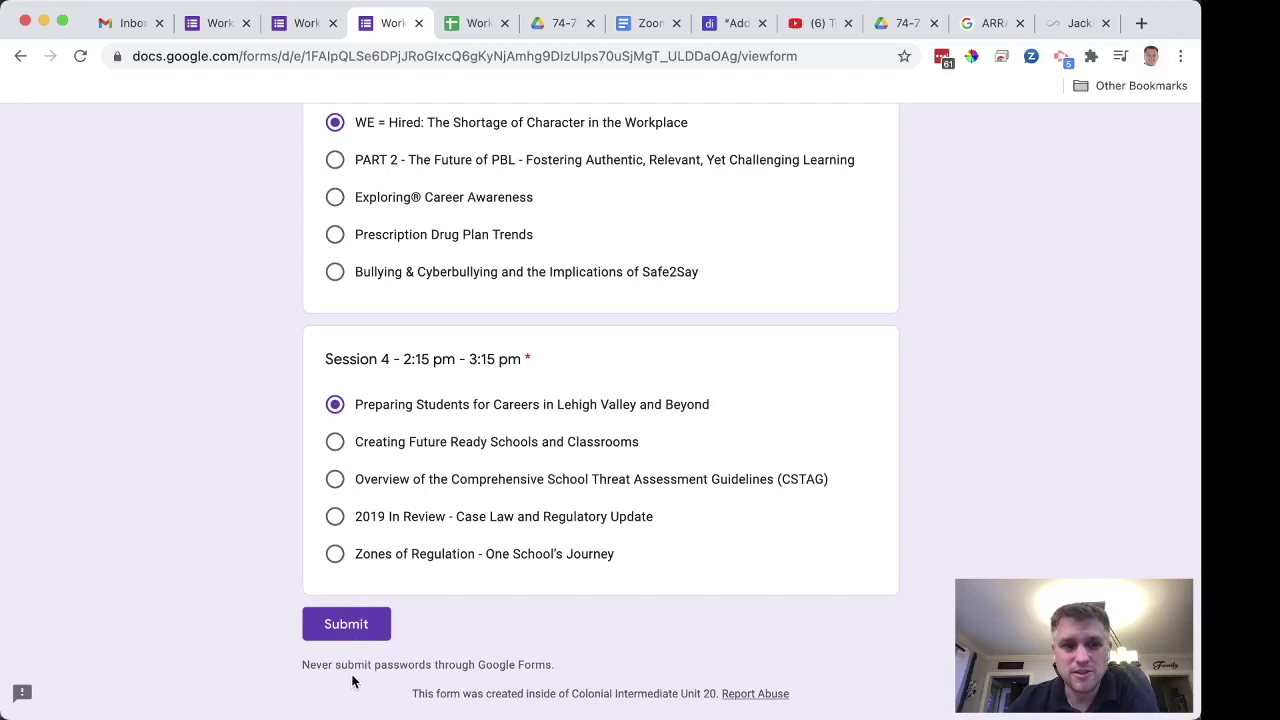
{"action": "left_click", "coordinate": [353, 624]}
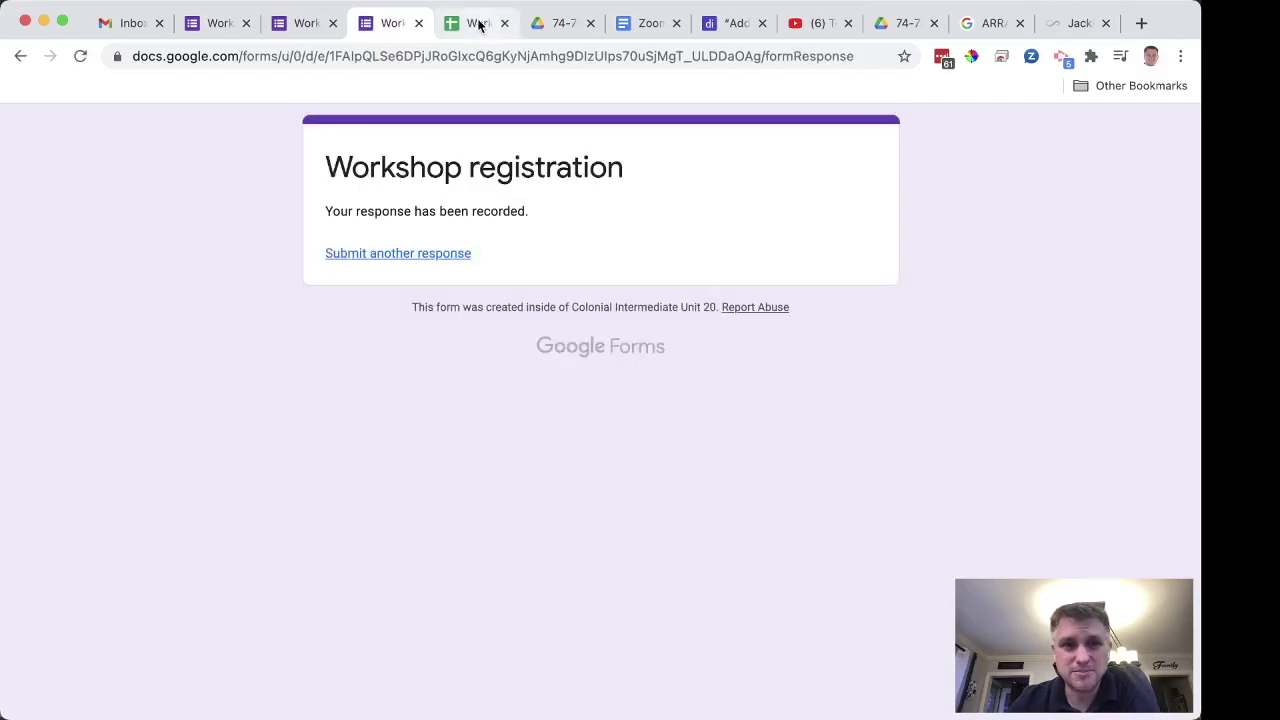
Step: Scroll across row 4 of Form Responses 1 to confirm the new response's Zoom links auto-filled
{"action": "left_click", "coordinate": [478, 23]}
{"action": "scroll", "coordinate": [586, 351], "scroll_direction": "right", "scroll_amount": 10}
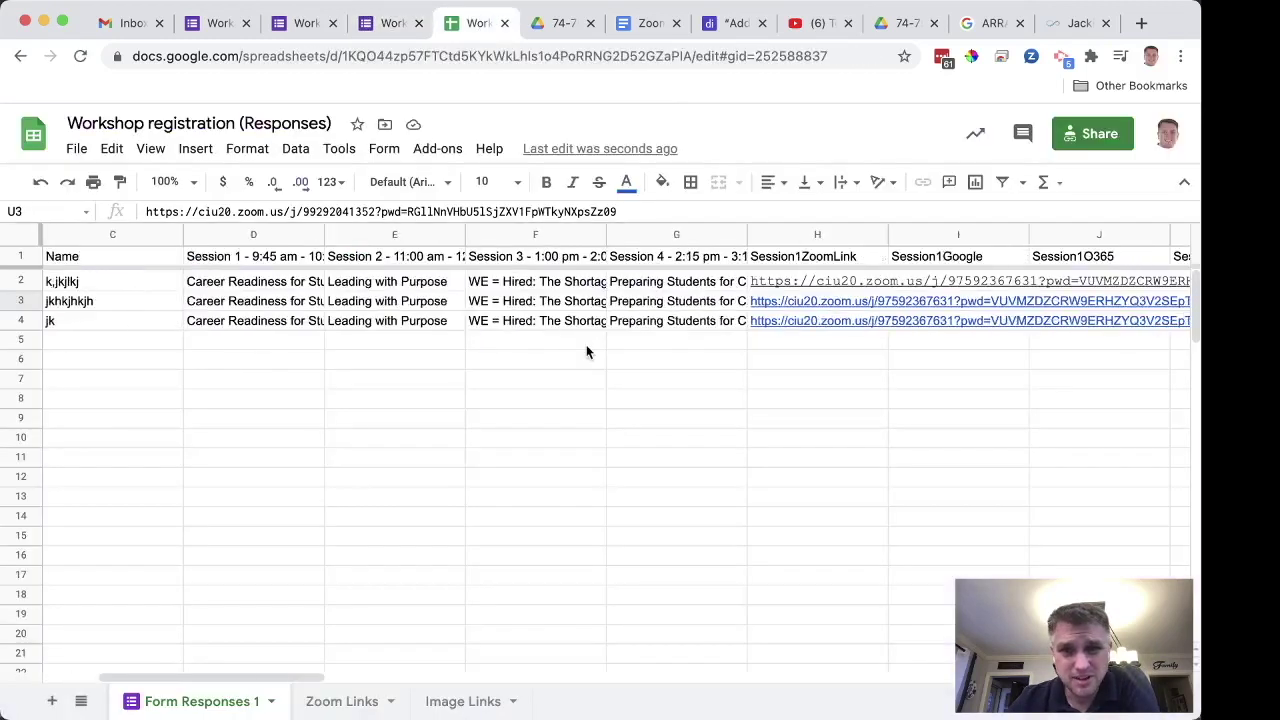
{"action": "scroll", "coordinate": [586, 351], "scroll_direction": "right", "scroll_amount": 5}
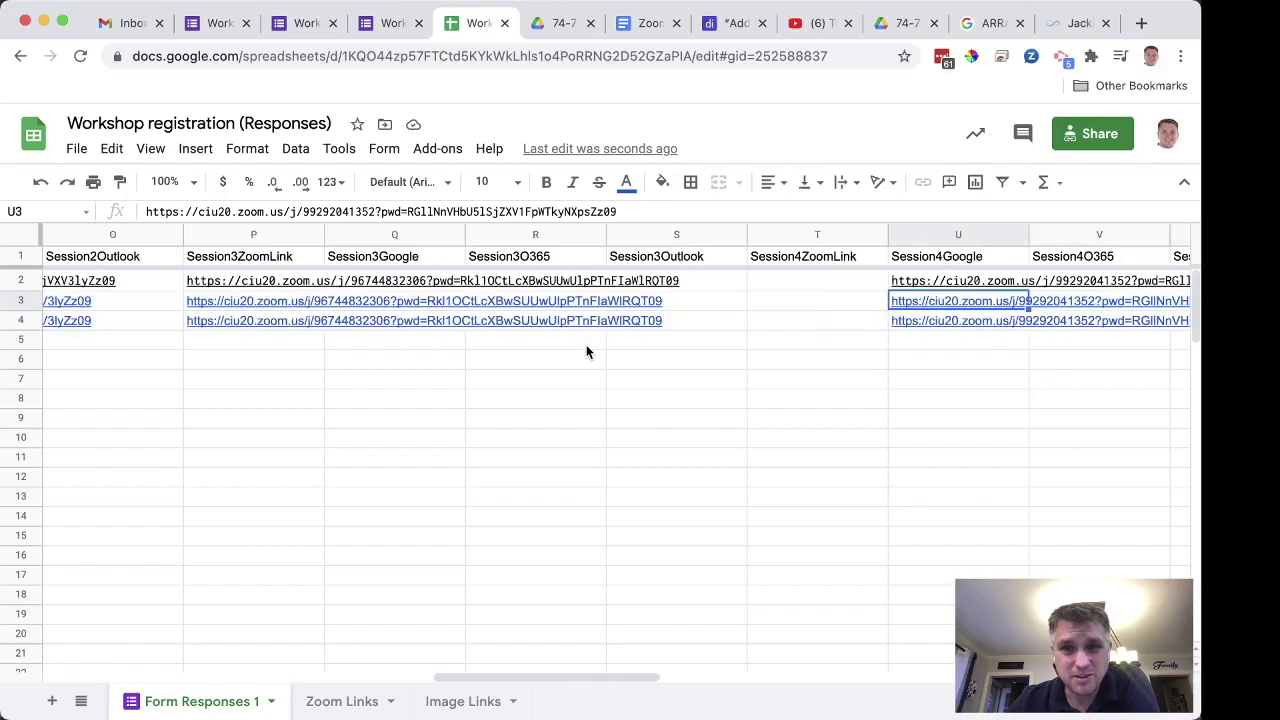
{"action": "scroll", "coordinate": [586, 351], "scroll_direction": "left", "scroll_amount": 15}
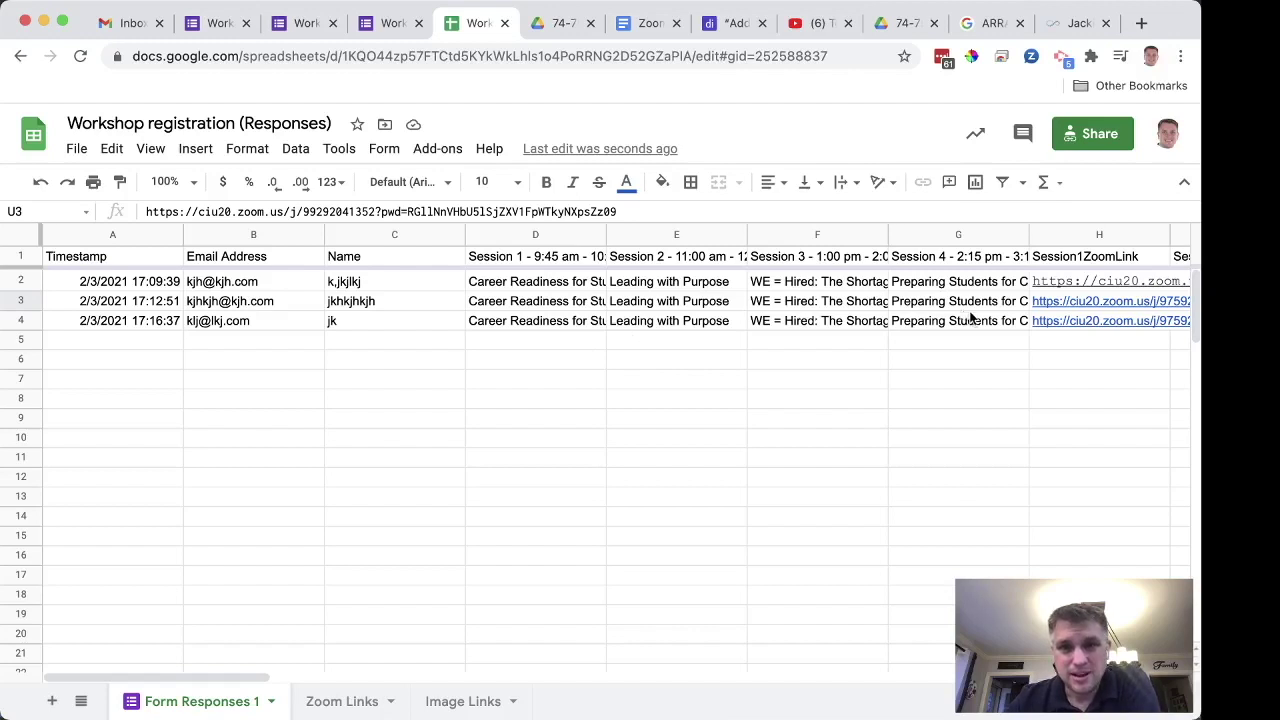
{"action": "scroll", "coordinate": [987, 322], "scroll_direction": "right", "scroll_amount": 2}
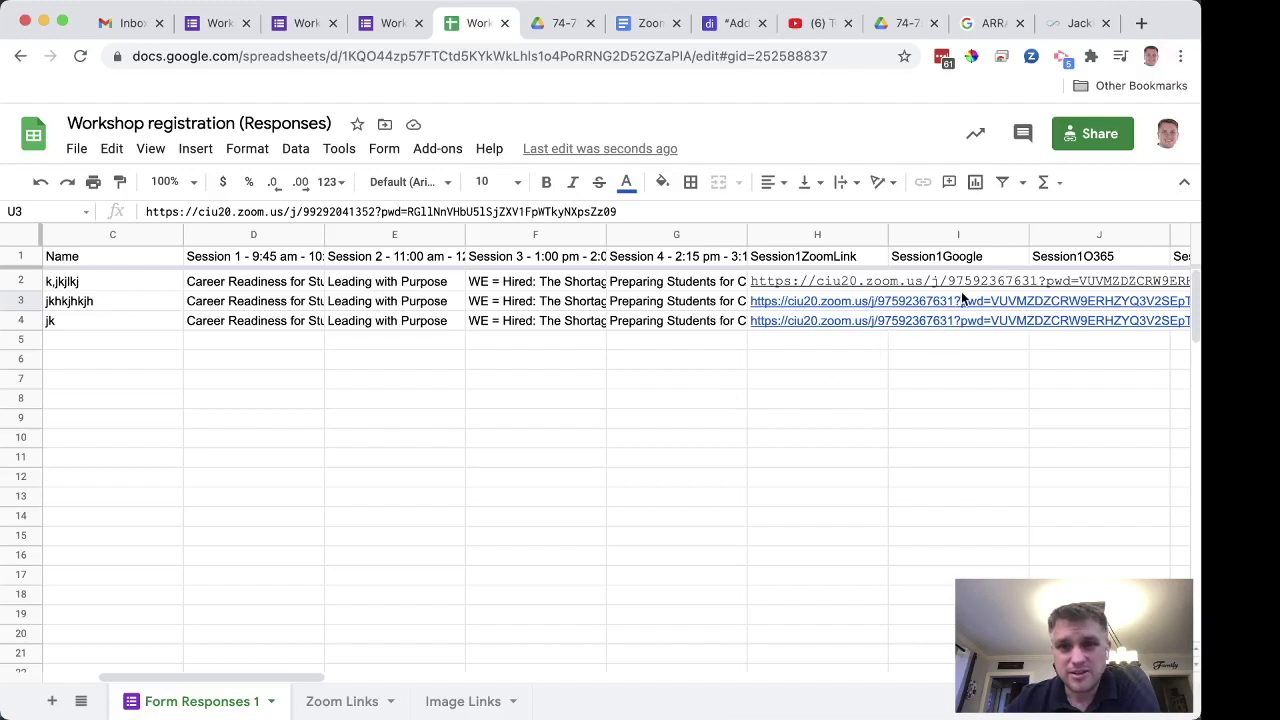
{"action": "scroll", "coordinate": [974, 277], "scroll_direction": "right", "scroll_amount": 1}
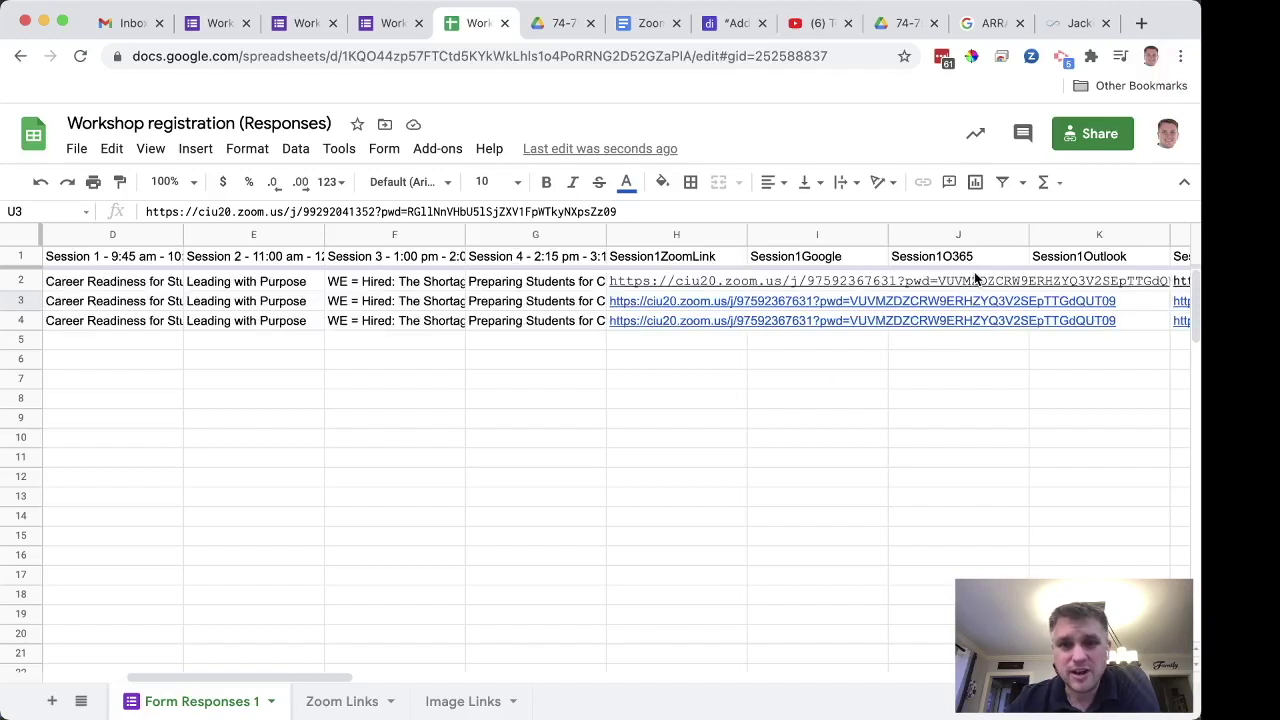